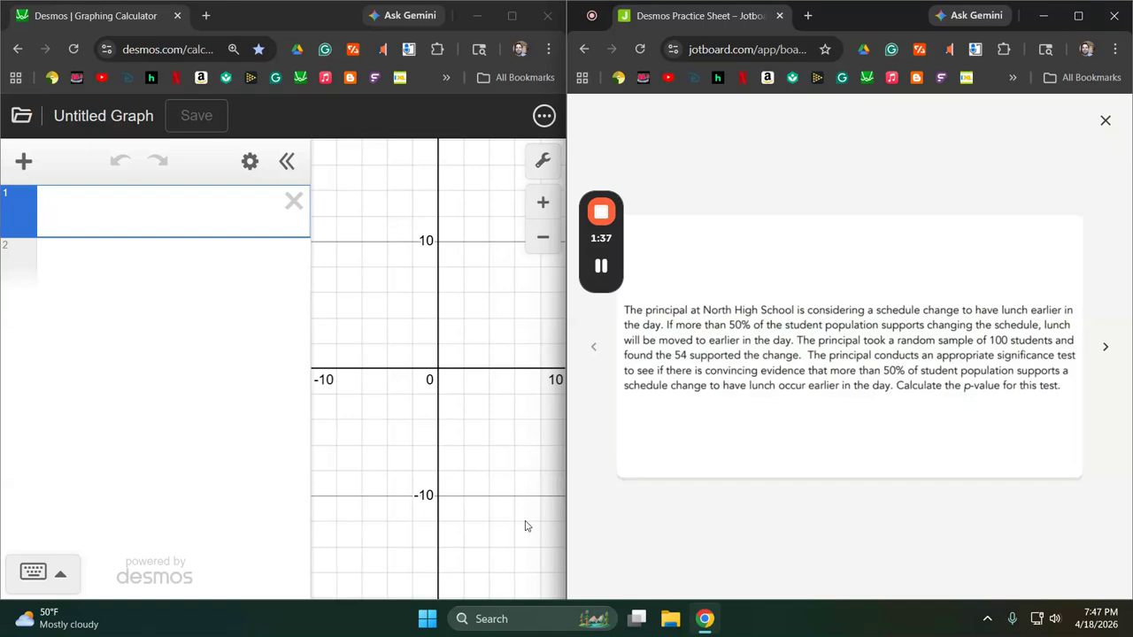
# Create a one-sample z-test for proportions with 54 successes and a sample size of 100.
pyautogui.click(23, 169)
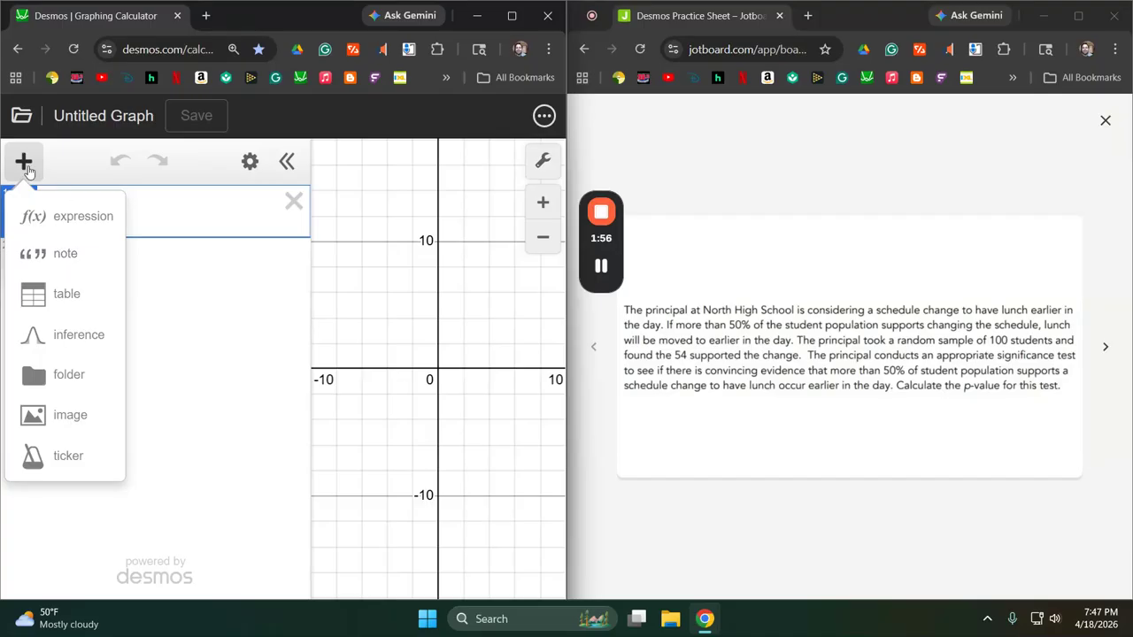
pyautogui.click(74, 343)
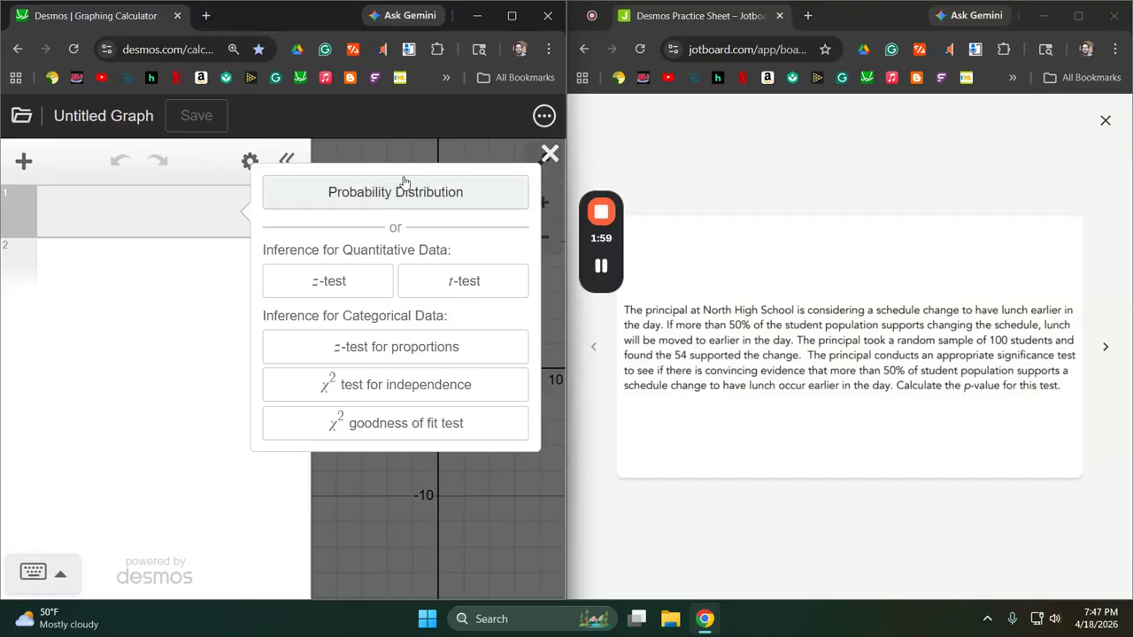
pyautogui.click(380, 349)
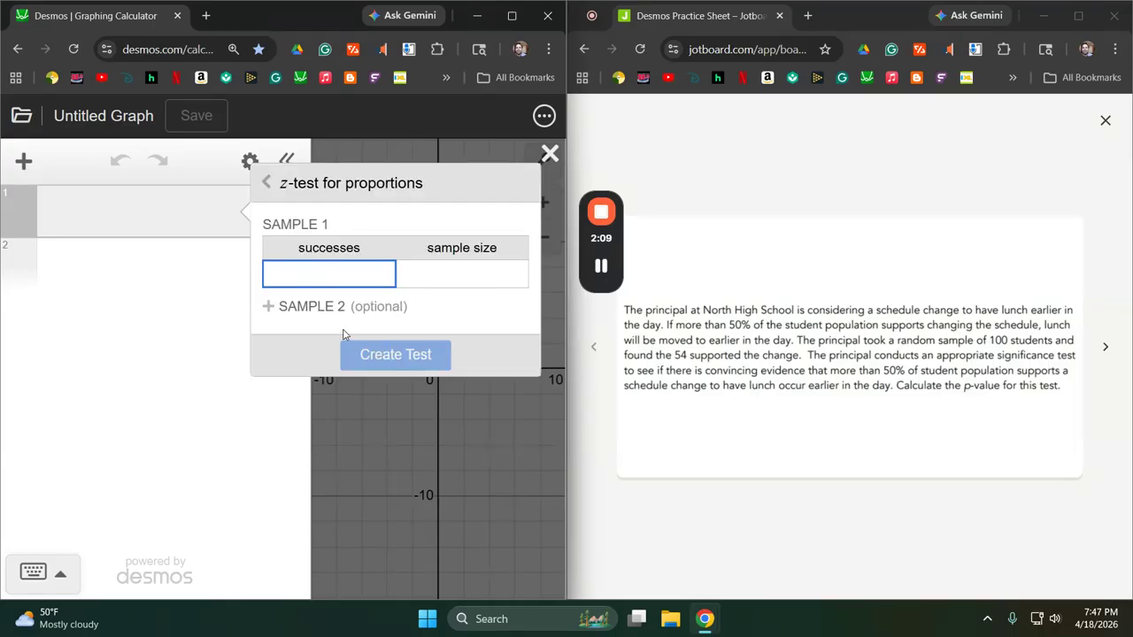
pyautogui.write('54')
pyautogui.press('Tab')
pyautogui.write('100')
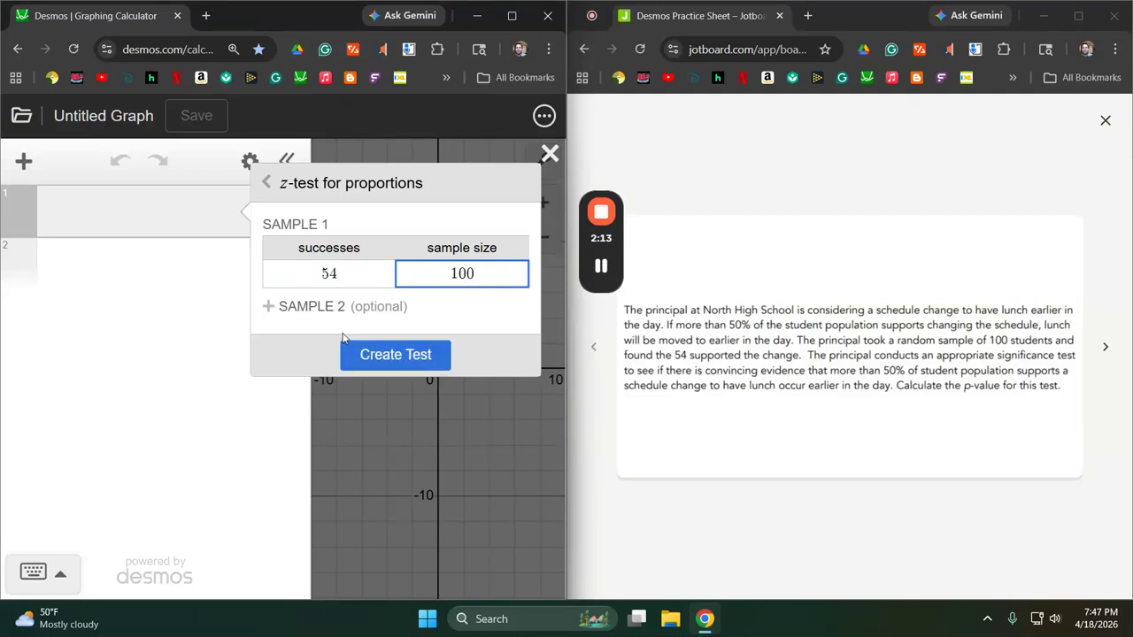
pyautogui.click(393, 354)
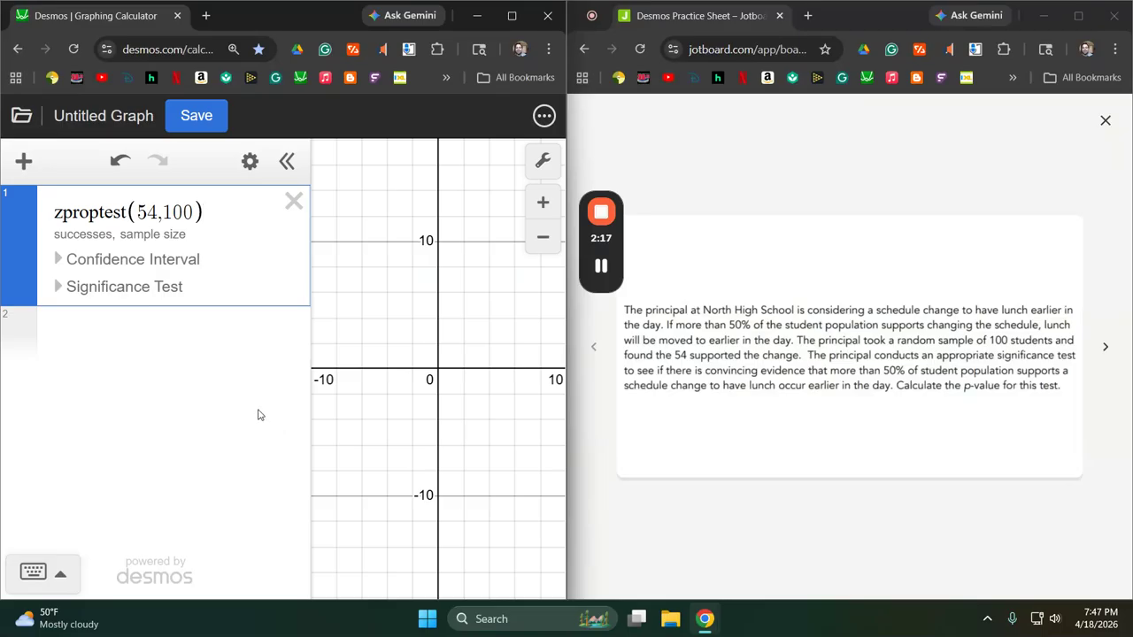
# Show the z-test's significance test and make it right-tailed.
pyautogui.click(56, 288)
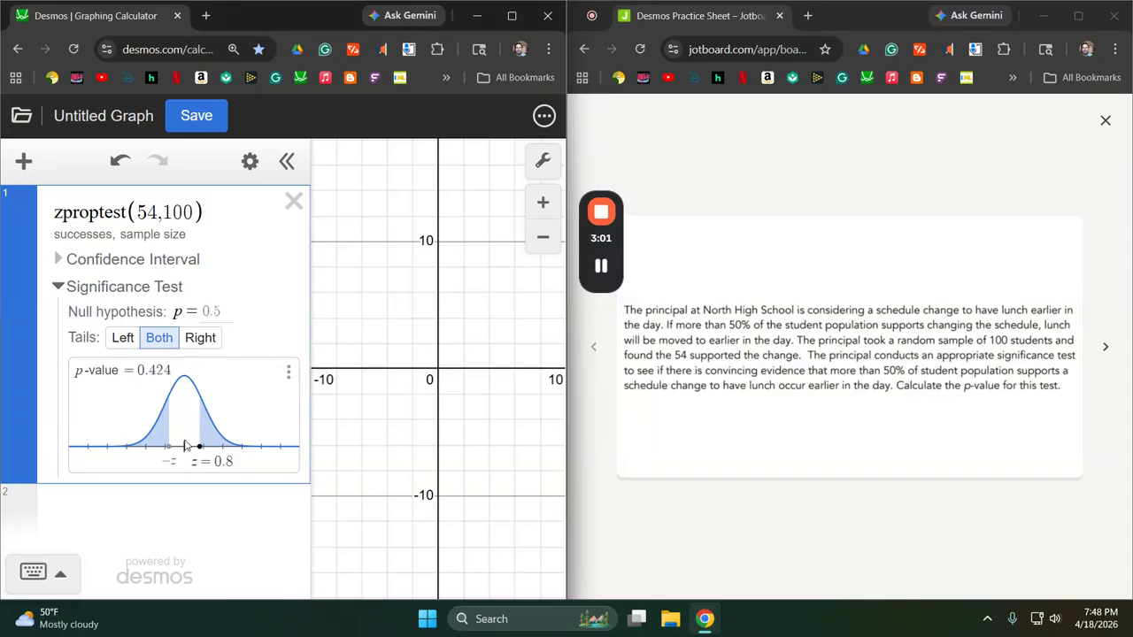
pyautogui.click(201, 338)
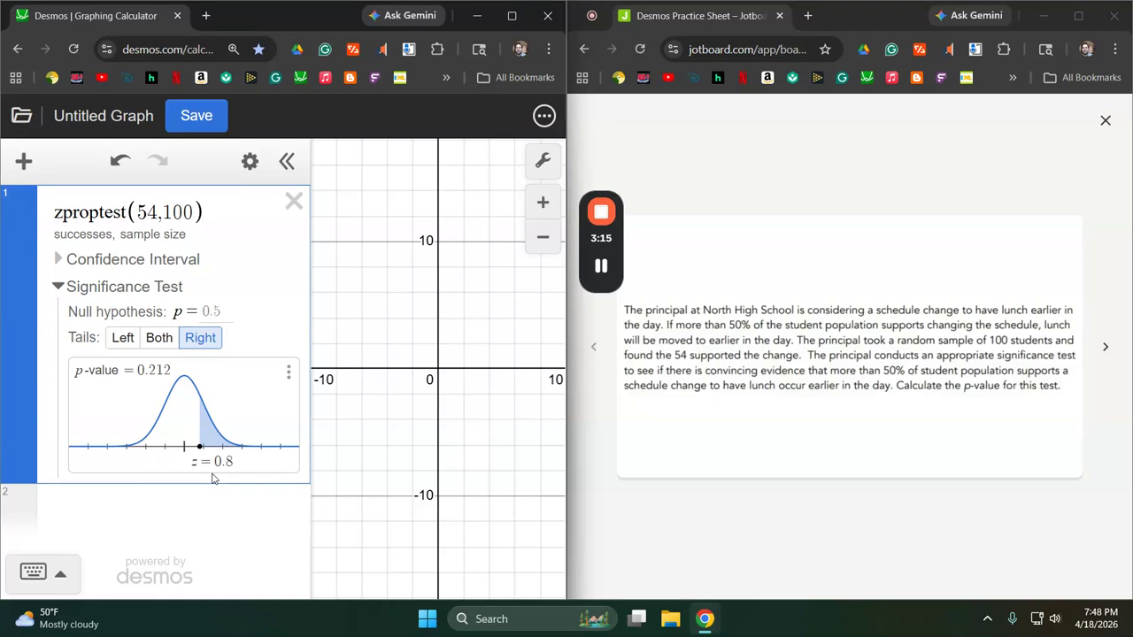
# Delete the proportions z-test and advance the practice sheet to the hamburger price question.
pyautogui.click(293, 201)
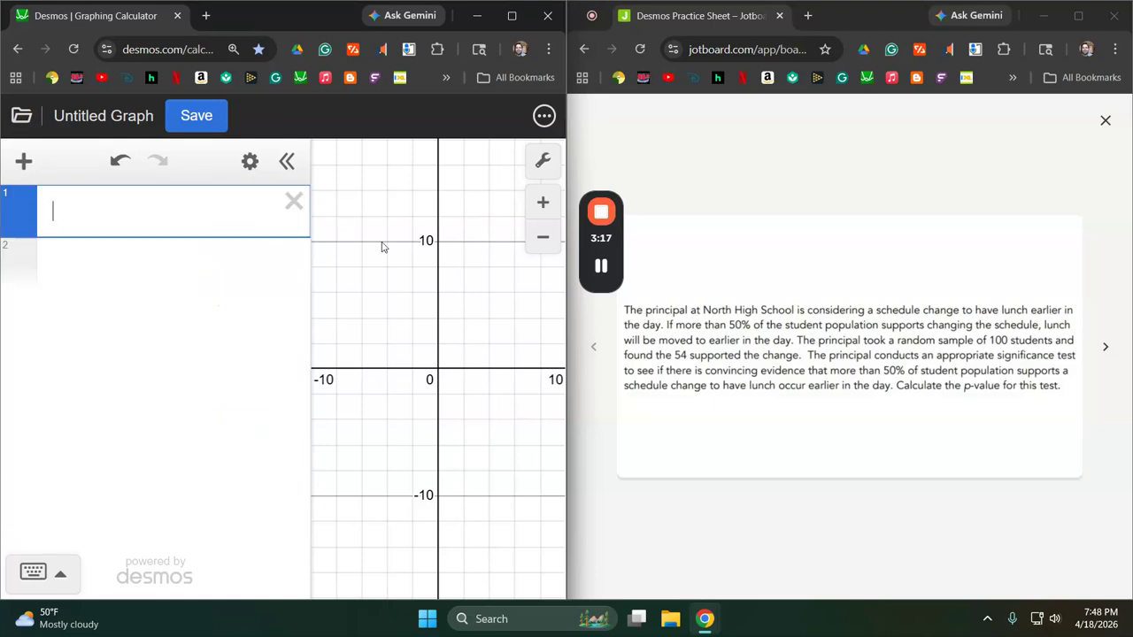
pyautogui.click(1104, 346)
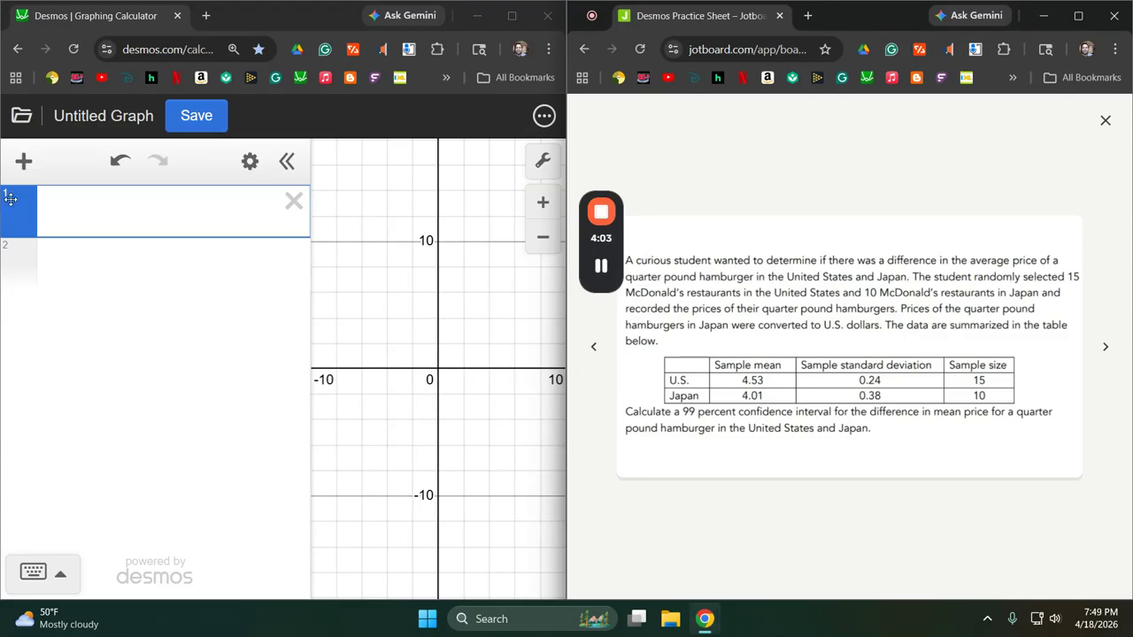
# Start a t-test from summary statistics and enter sample 1 with size 15, mean 4.53 and standard deviation 0.24.
pyautogui.click(24, 164)
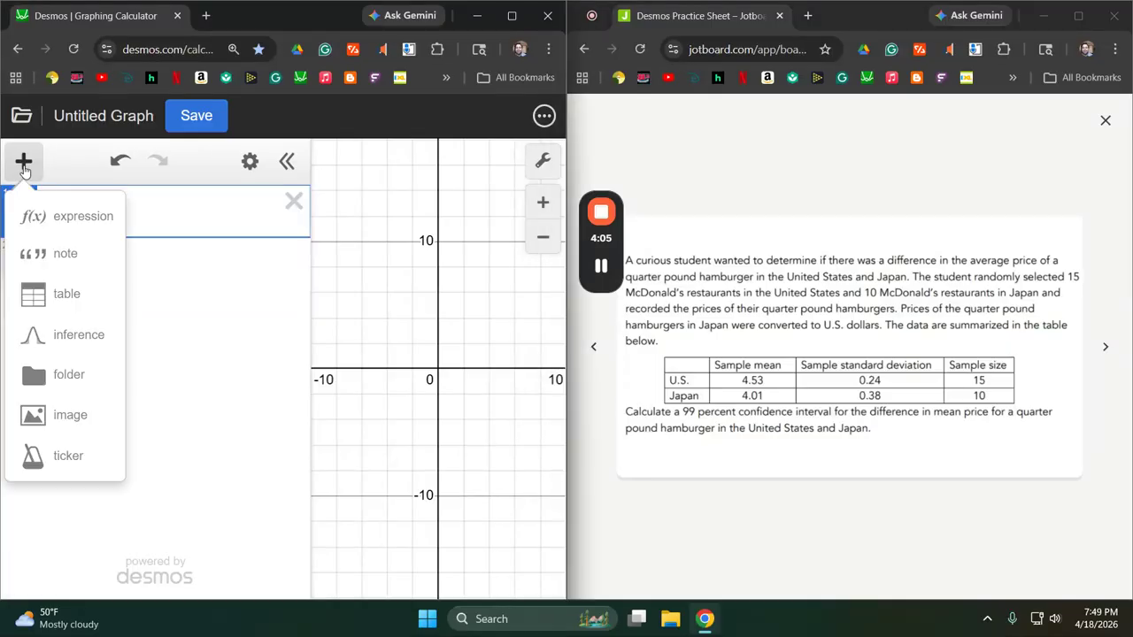
pyautogui.click(79, 340)
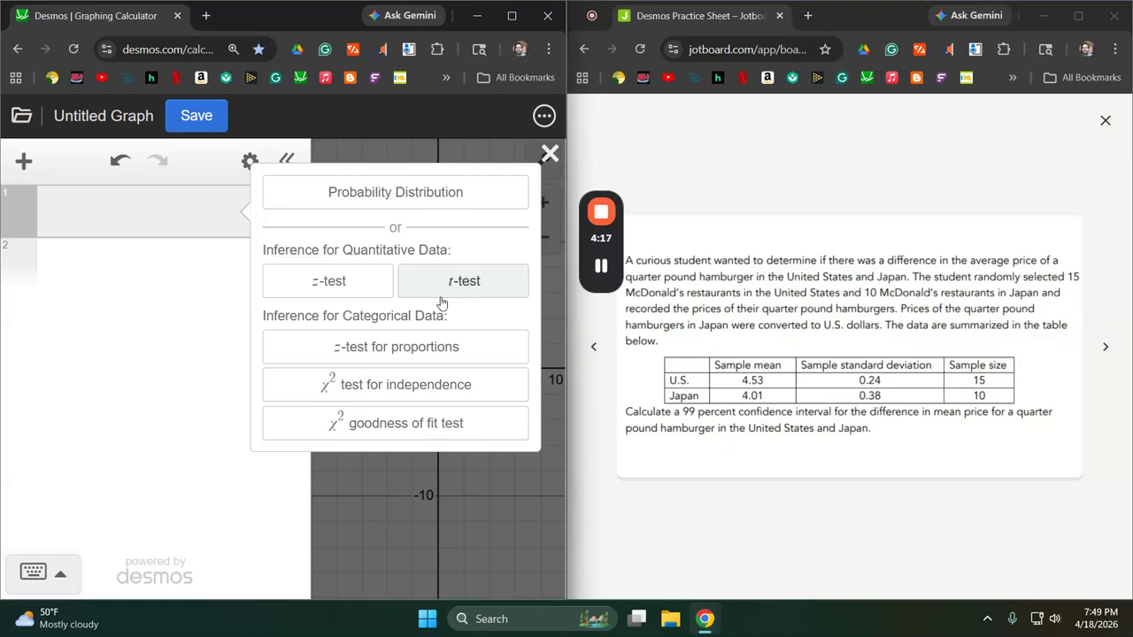
pyautogui.click(494, 289)
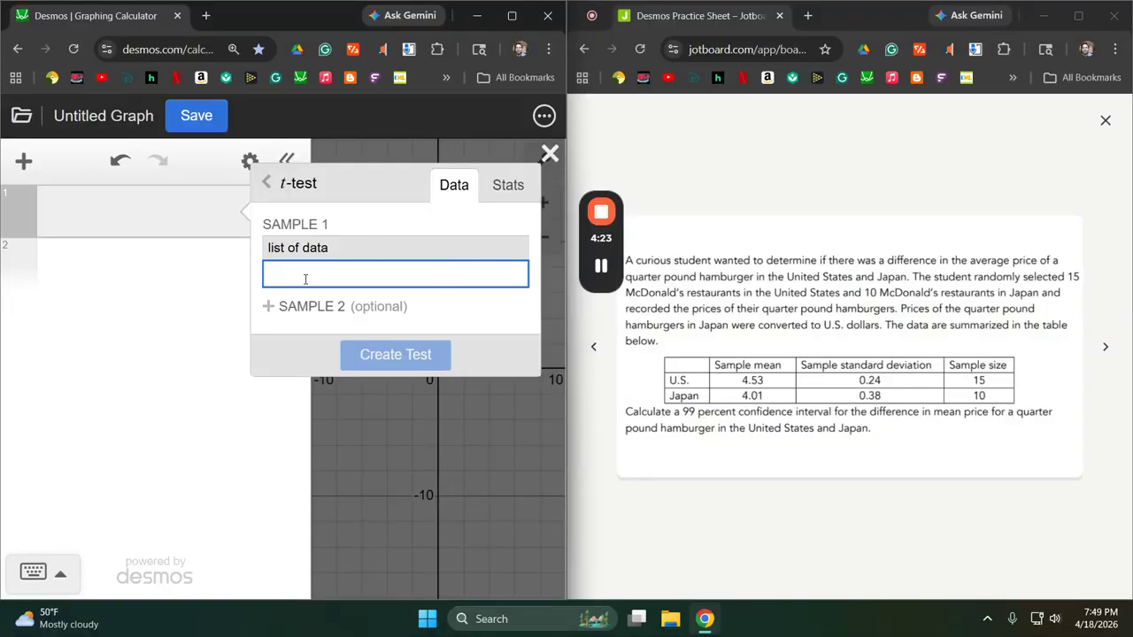
pyautogui.click(509, 186)
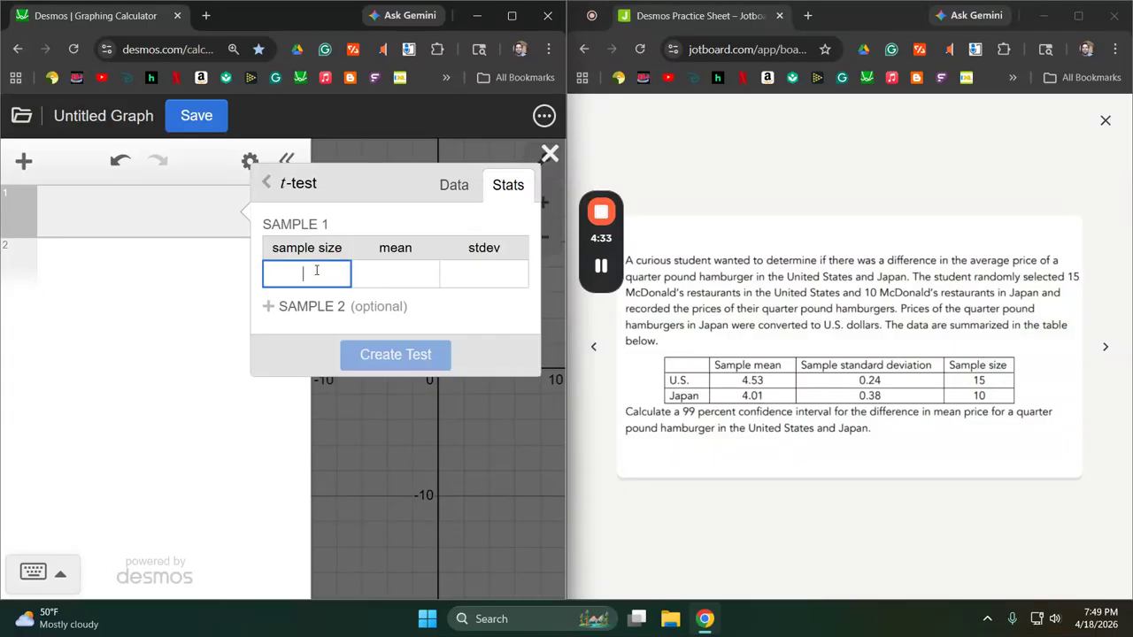
pyautogui.write('15')
pyautogui.press('Tab')
pyautogui.write('4.53')
pyautogui.press('Tab')
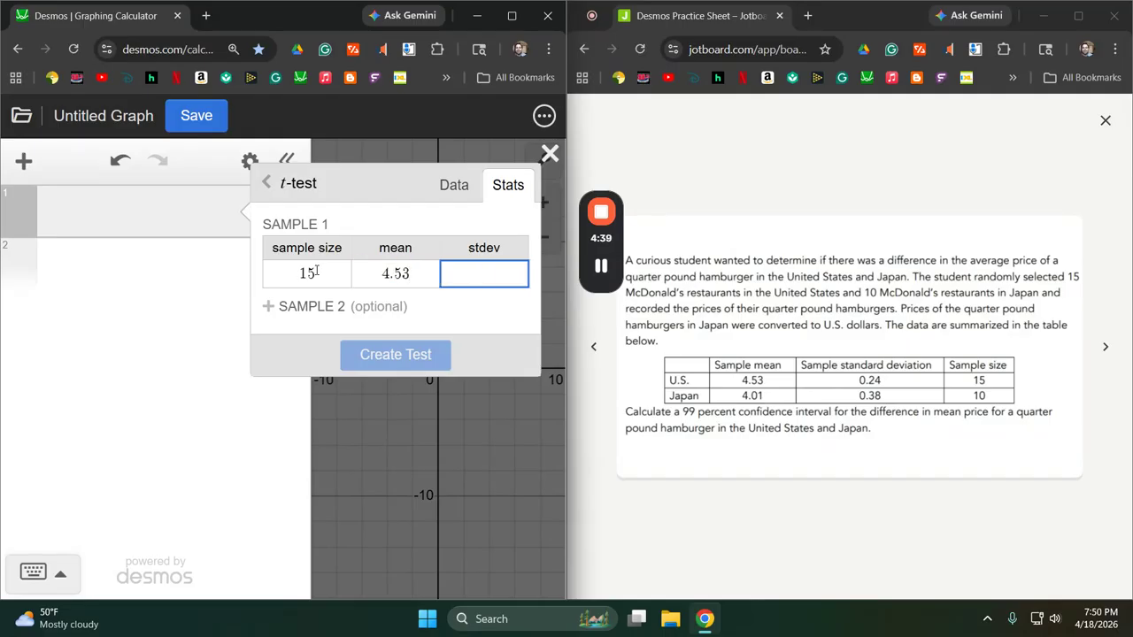
pyautogui.write('0.24')
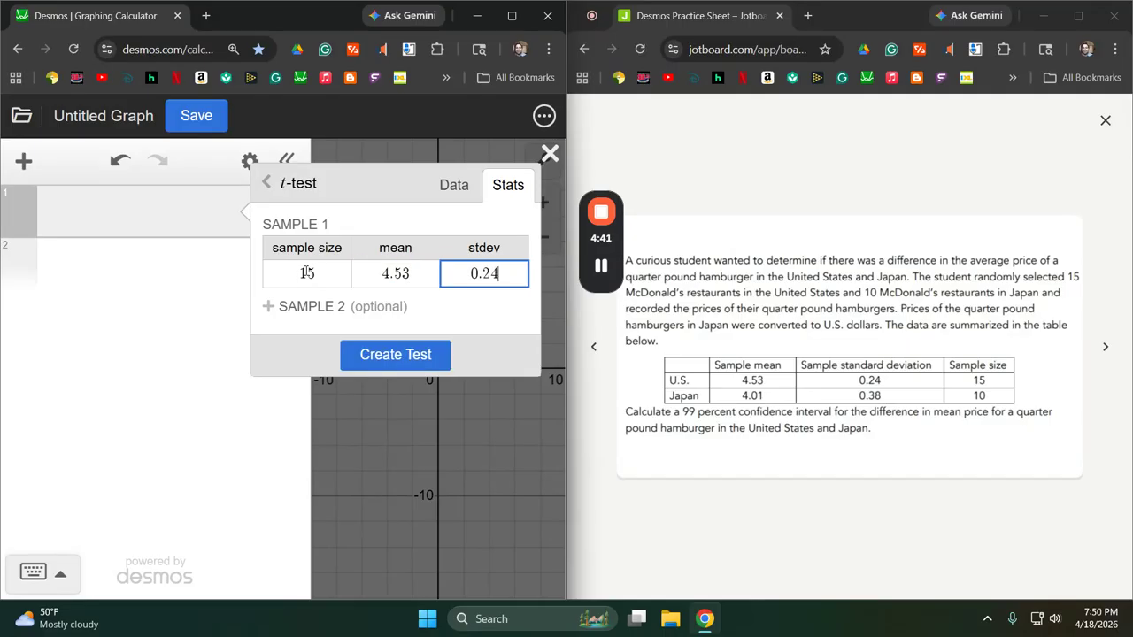
# Add sample 2 with size 10, mean 4.01 and standard deviation 0.38, and create the two-sample t-test.
pyautogui.click(295, 306)
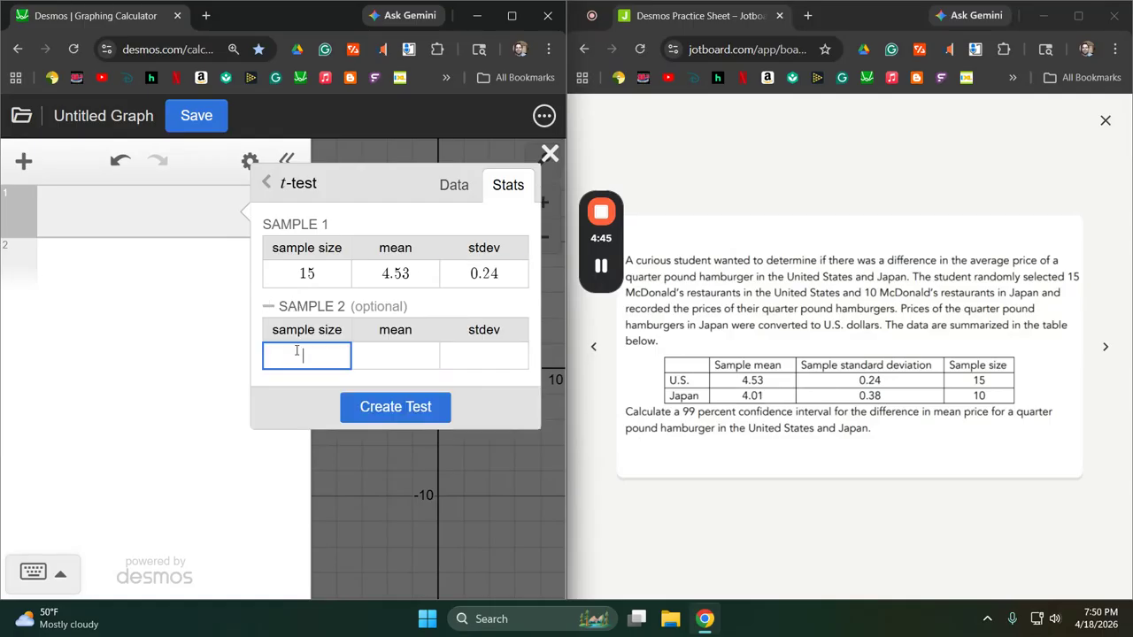
pyautogui.write('10')
pyautogui.press('Tab')
pyautogui.write('4.01')
pyautogui.press('Tab')
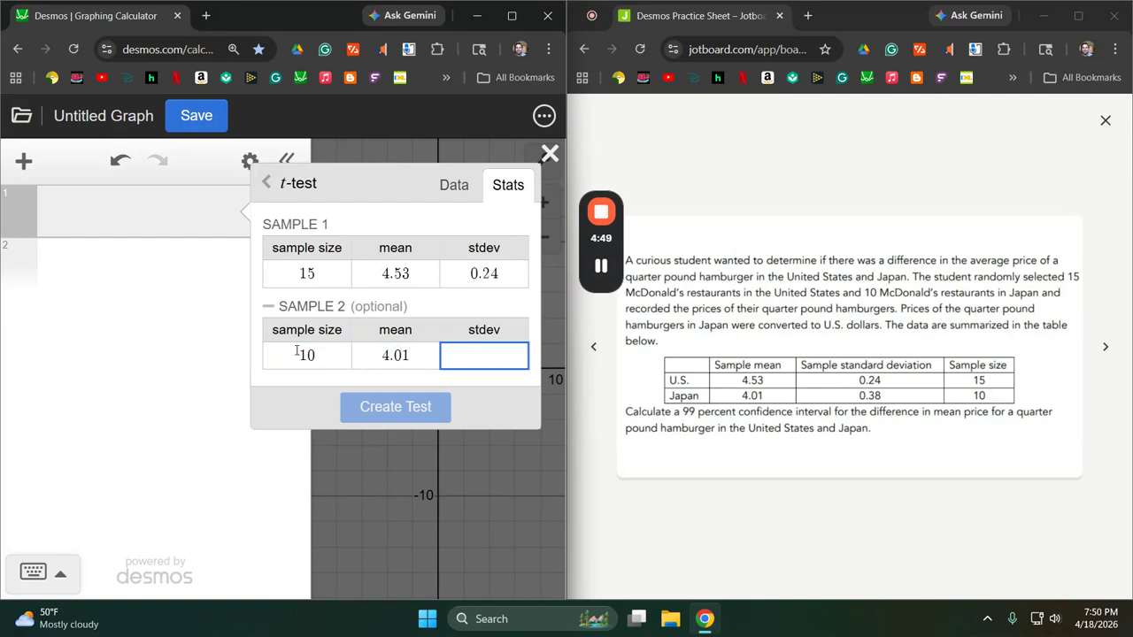
pyautogui.write('0.38')
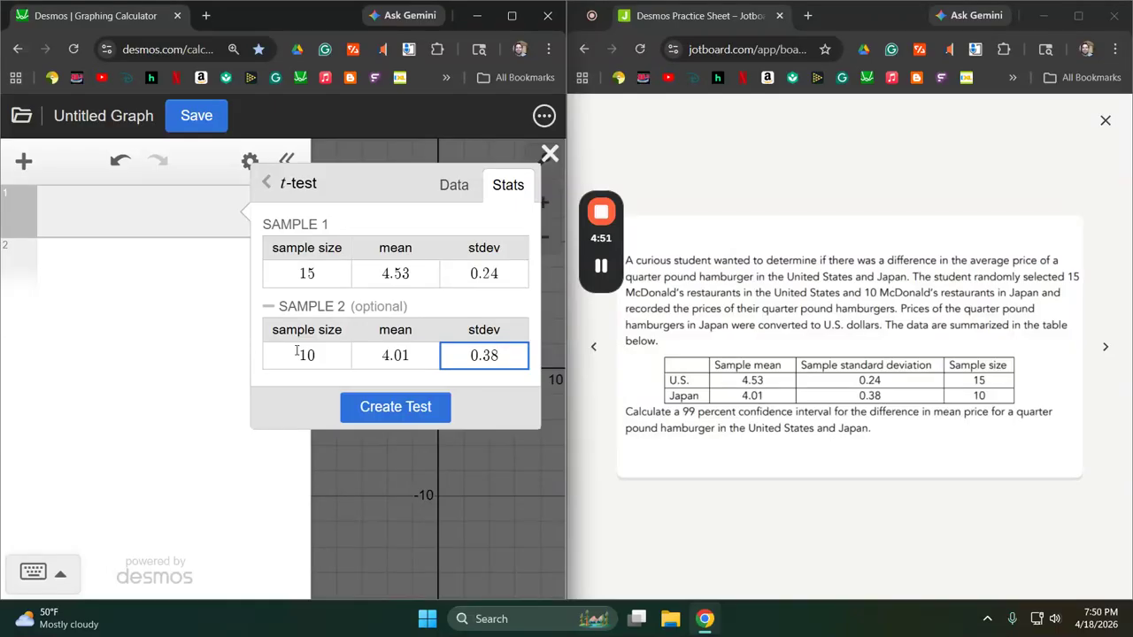
pyautogui.click(375, 406)
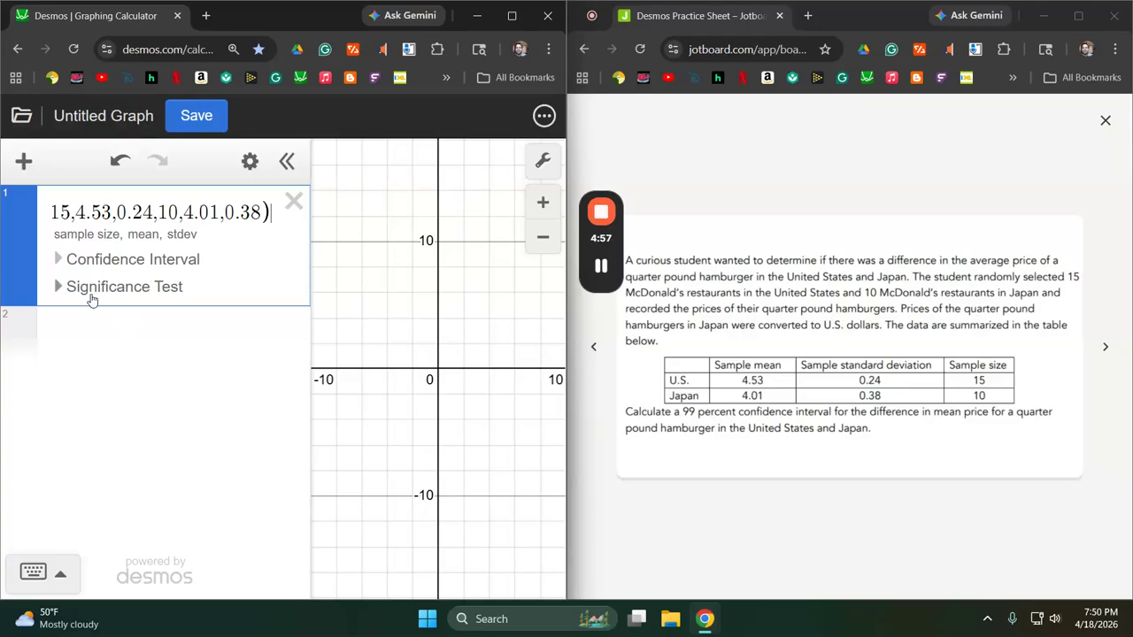
# Show the t-test's confidence interval and set its confidence level to 0.99.
pyautogui.click(53, 260)
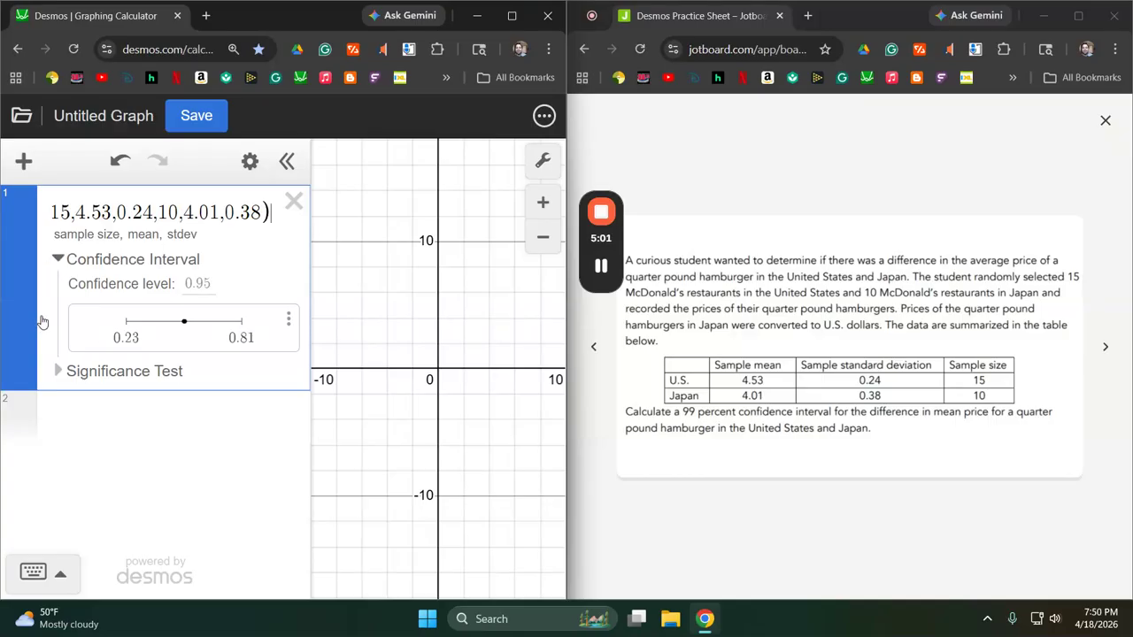
pyautogui.click(201, 285)
pyautogui.write('0.99')
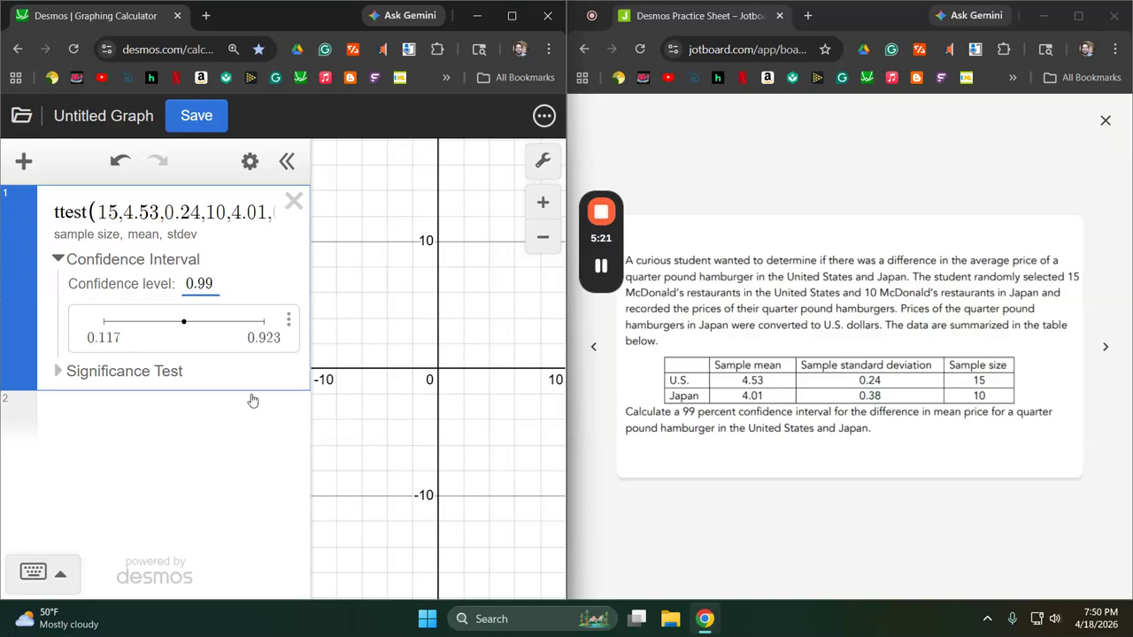
# Delete the t-test and advance the practice sheet to the question on adult male heights in Croatia.
pyautogui.click(296, 201)
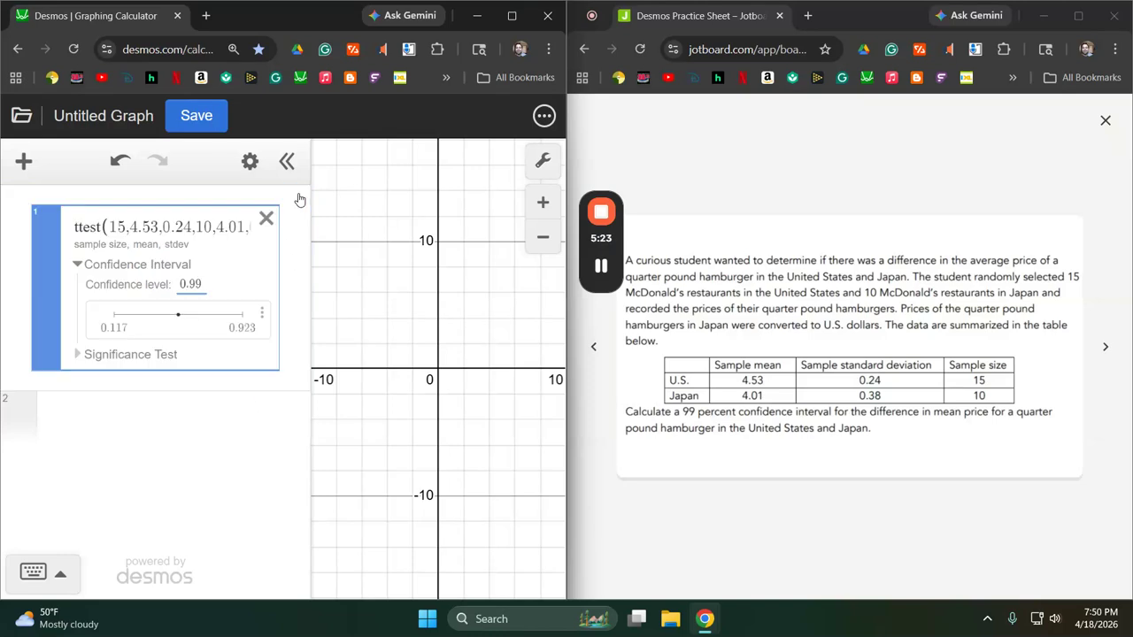
pyautogui.click(1113, 354)
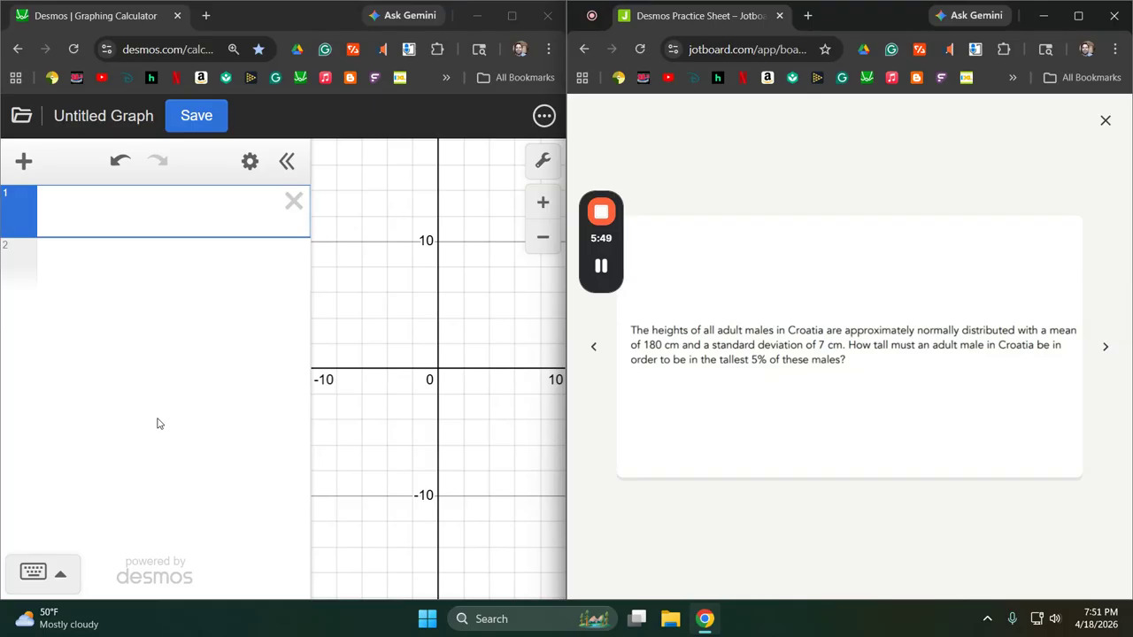
# Create a normal probability distribution with mean 180 and standard deviation 7.
pyautogui.click(24, 161)
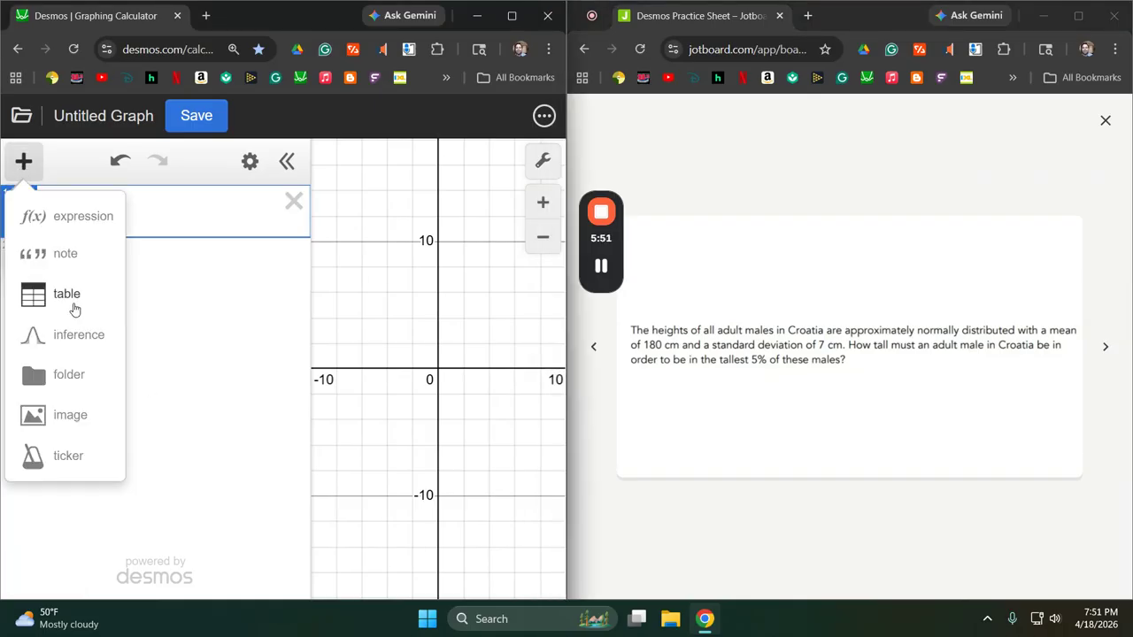
pyautogui.click(74, 334)
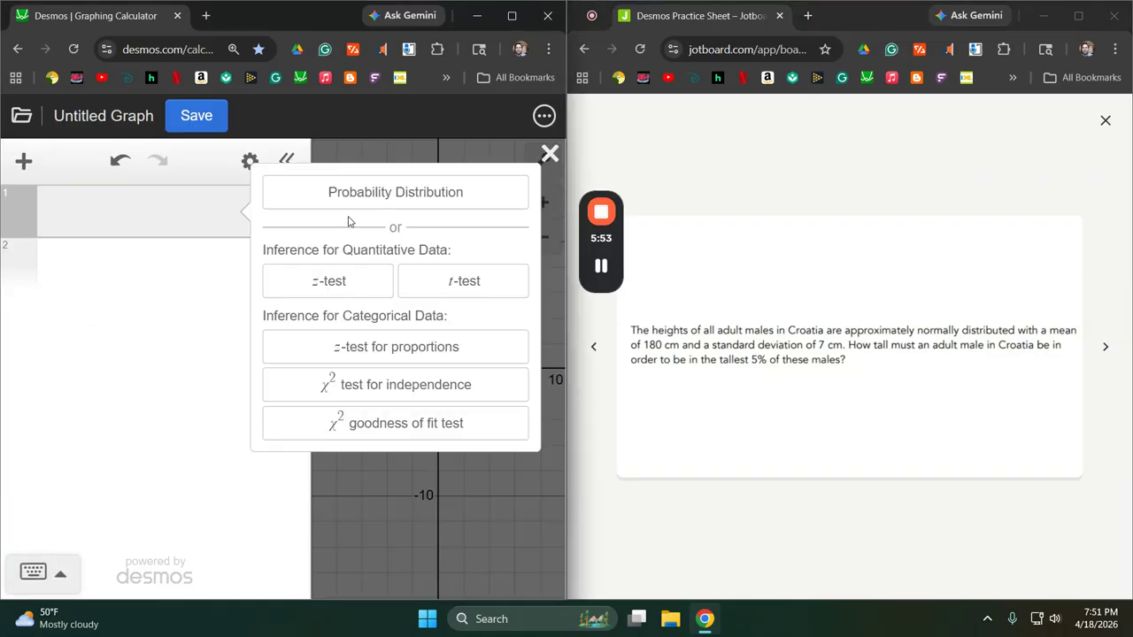
pyautogui.click(389, 198)
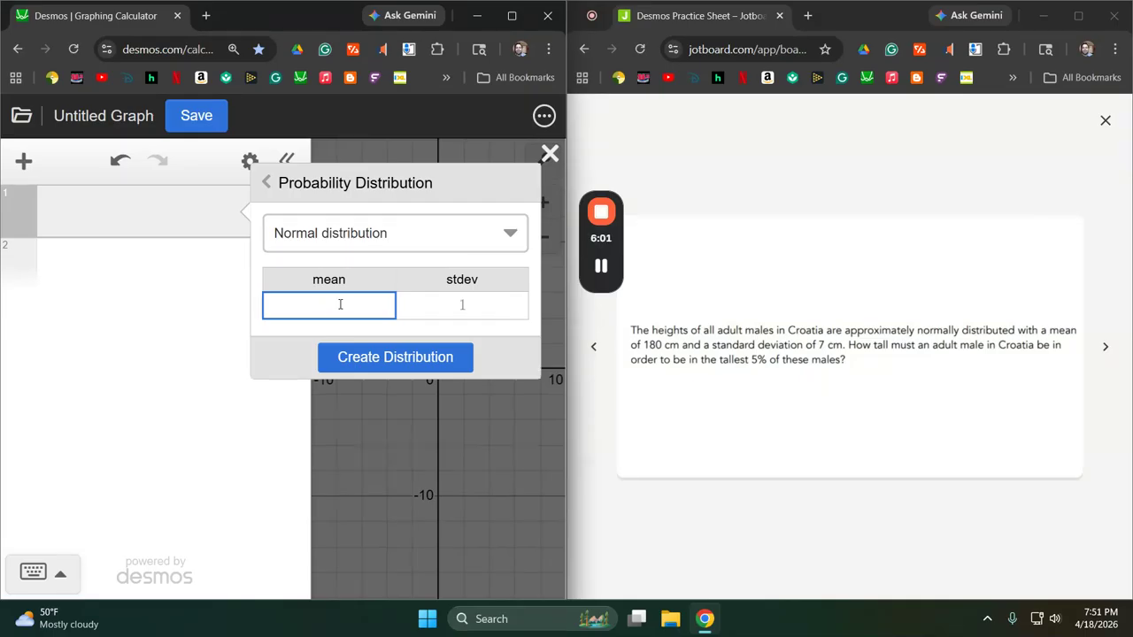
pyautogui.write('180')
pyautogui.press('Tab')
pyautogui.write('7')
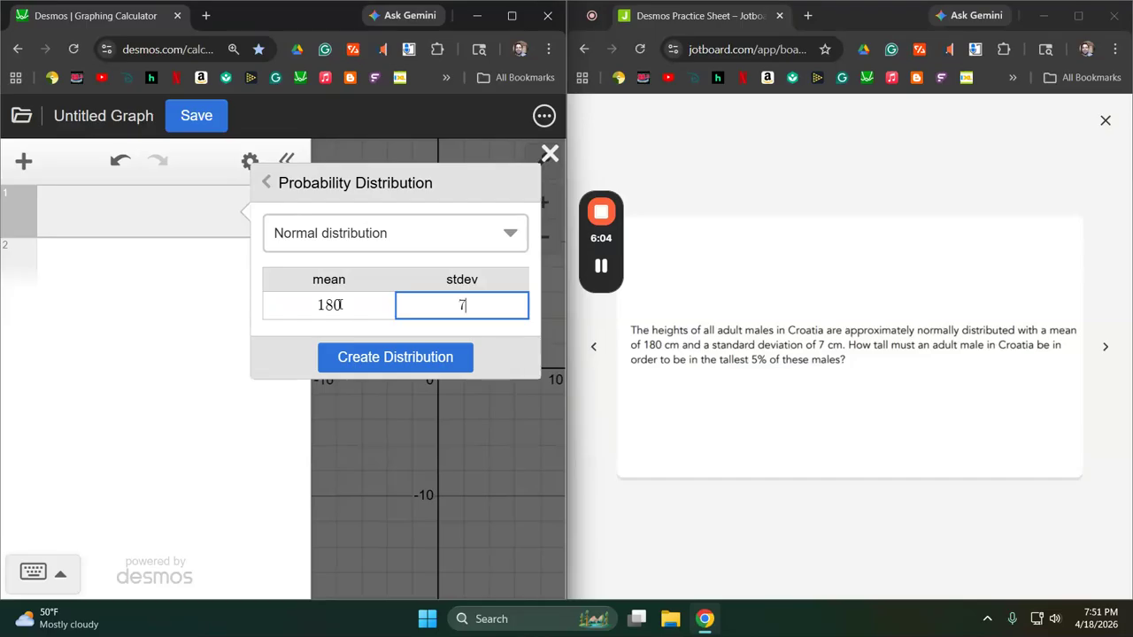
pyautogui.click(398, 357)
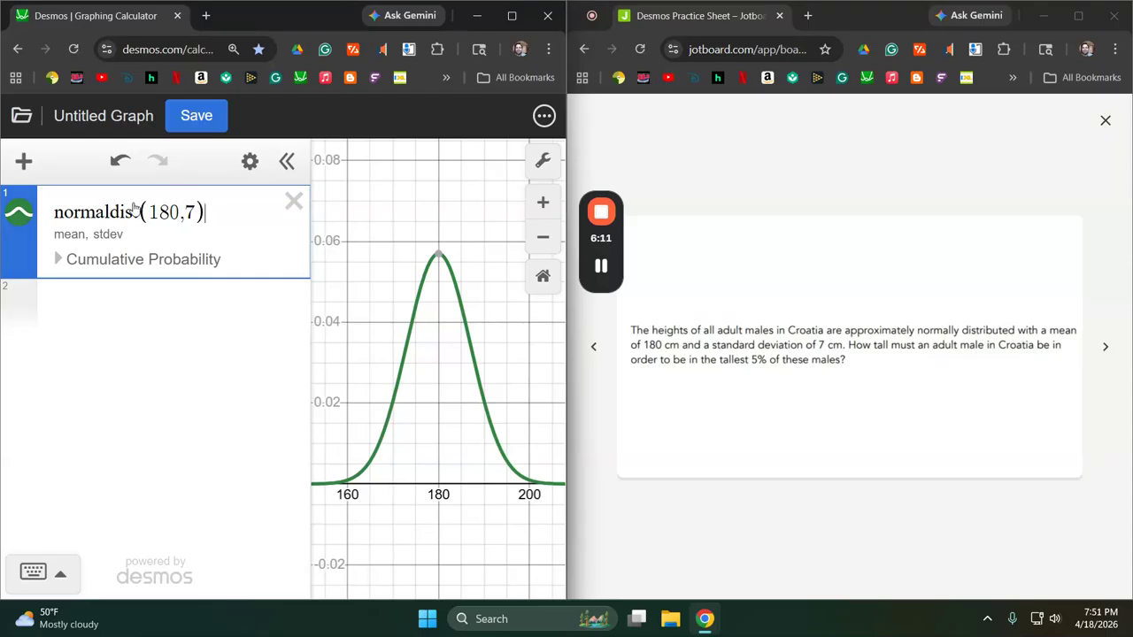
# Set the distribution's cumulative probability to compute the bound of the right region with an area of 0.05.
pyautogui.click(58, 260)
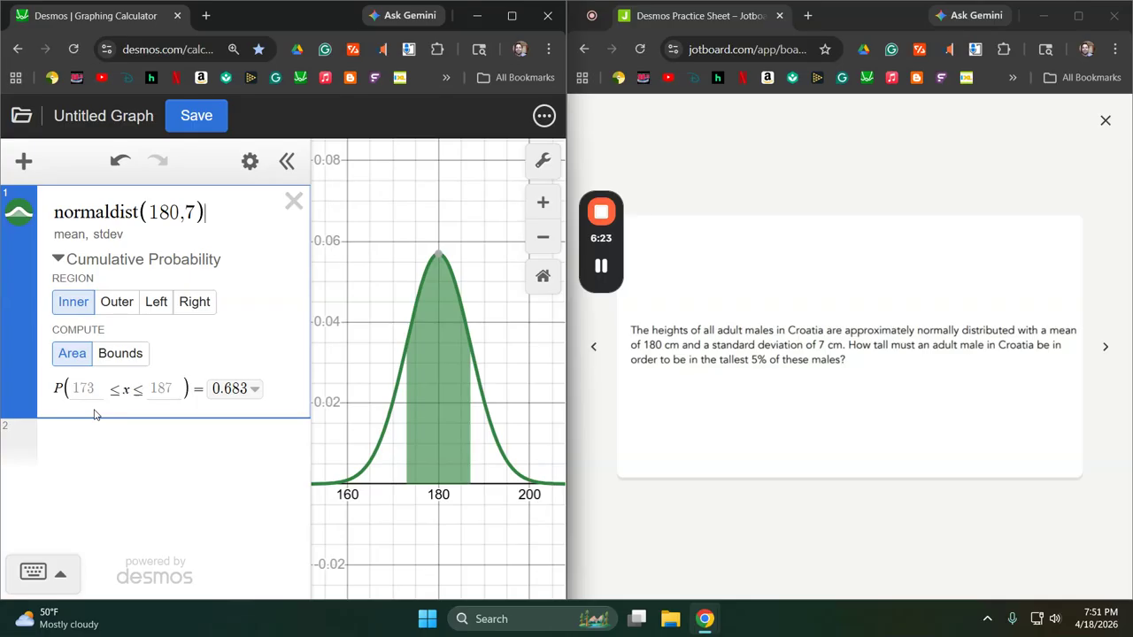
pyautogui.click(122, 356)
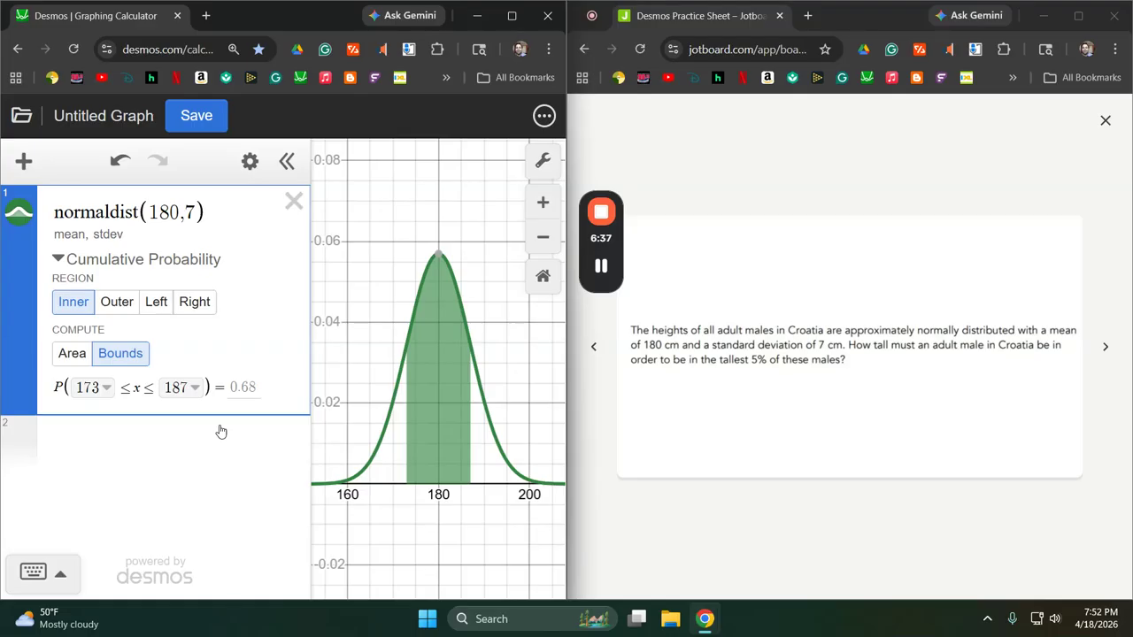
pyautogui.click(207, 306)
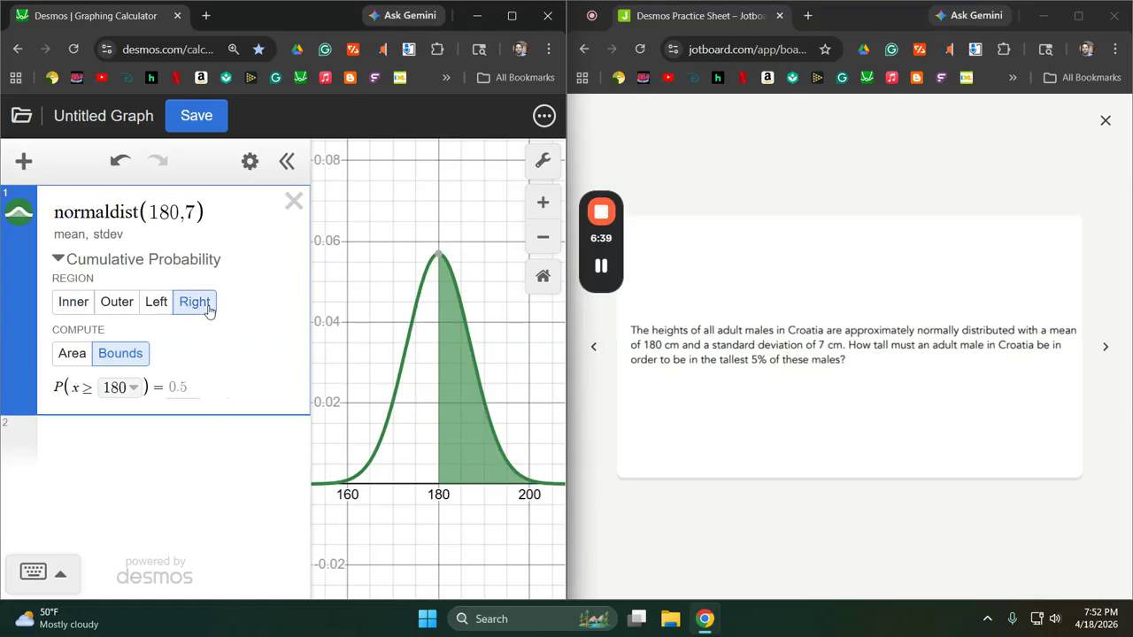
pyautogui.click(186, 392)
pyautogui.write('0.05')
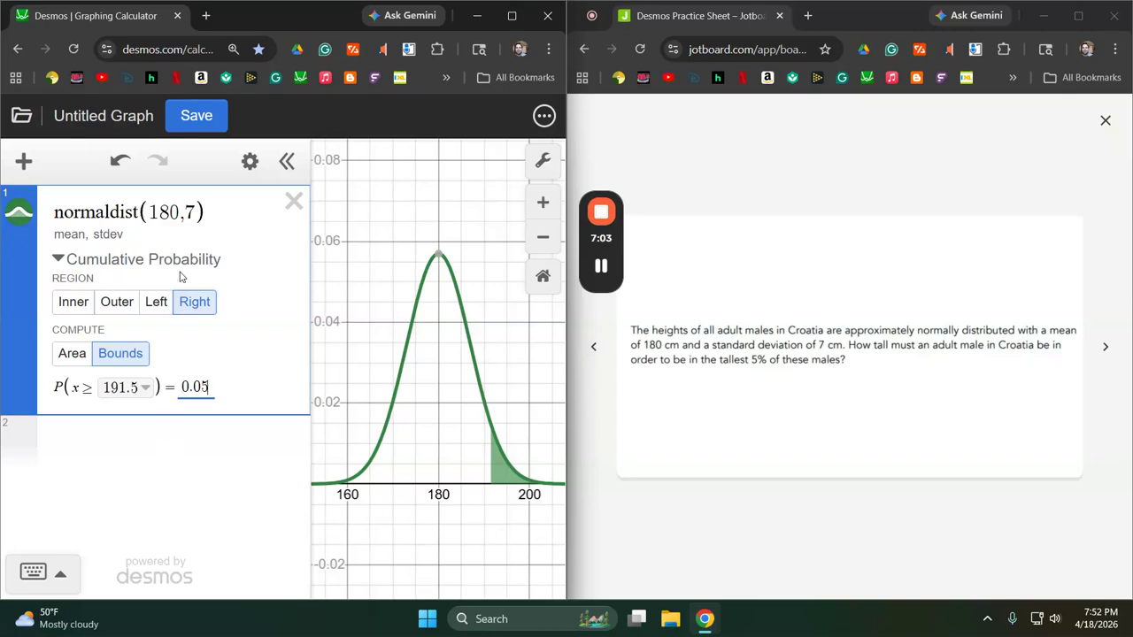
# Delete the normal distribution and advance the practice sheet to the Blackjack question.
pyautogui.click(294, 202)
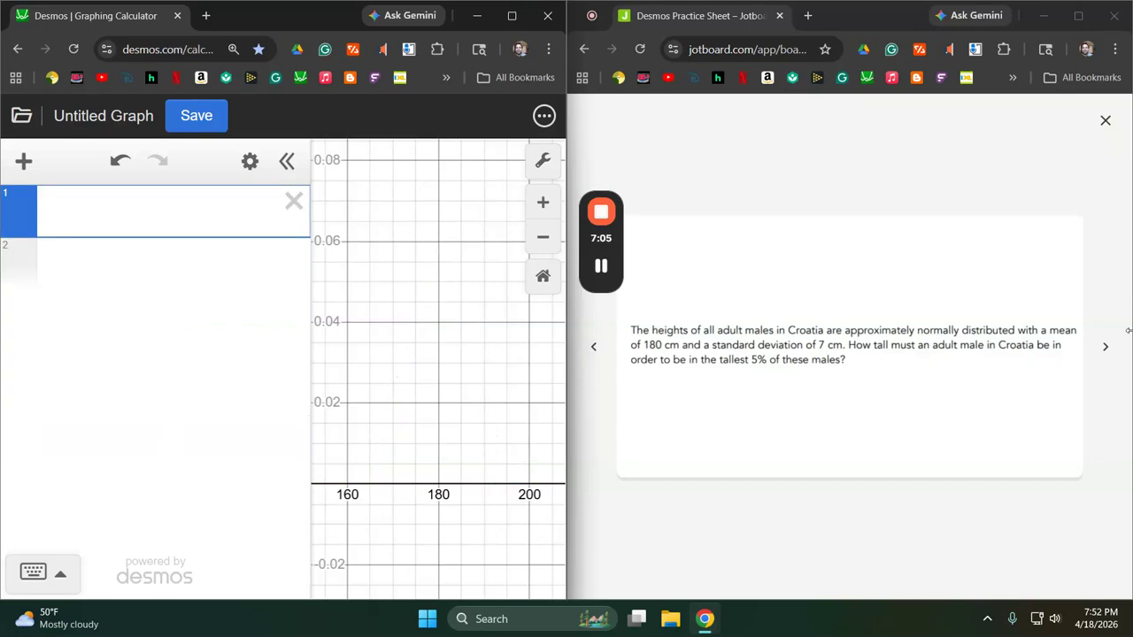
pyautogui.click(1104, 346)
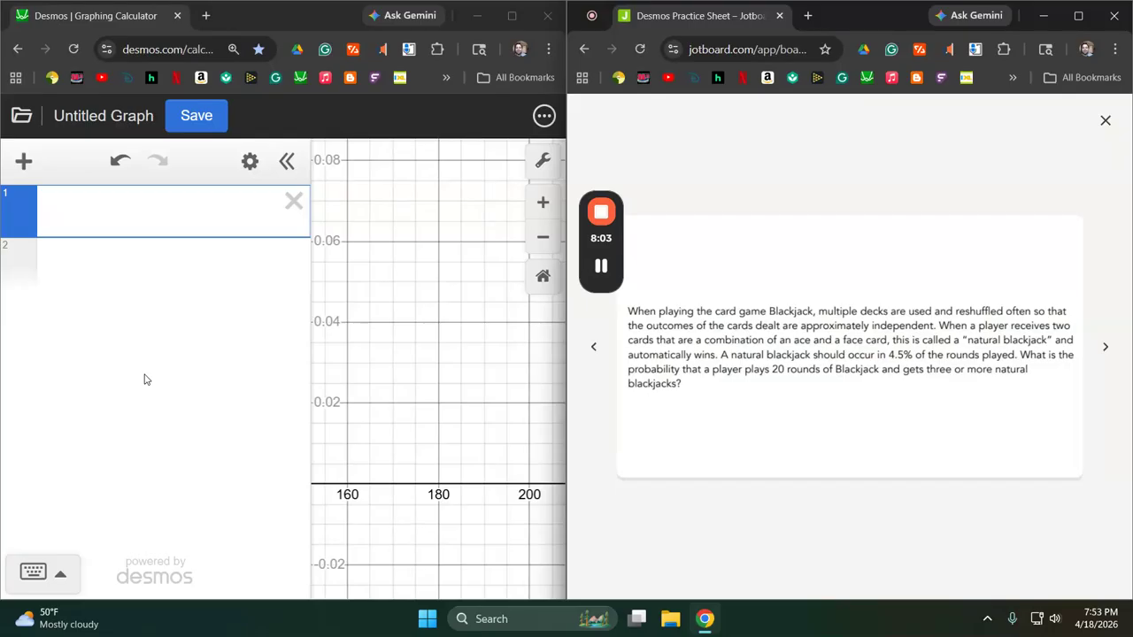
# Create a binomial probability distribution with 20 trials and a success probability of 0.045.
pyautogui.click(24, 163)
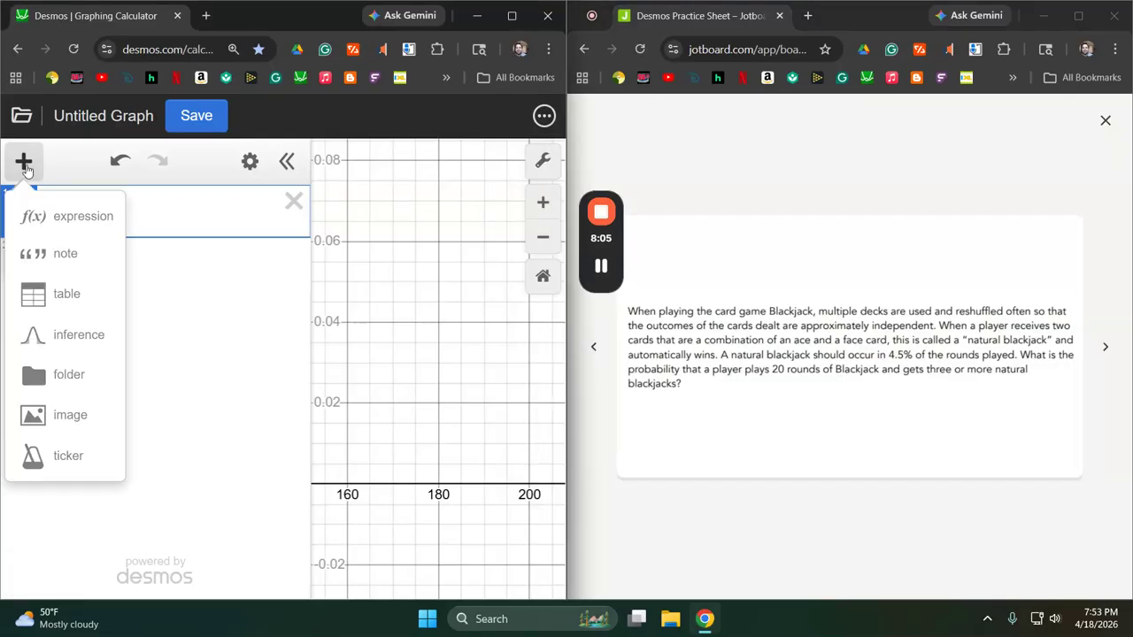
pyautogui.click(89, 345)
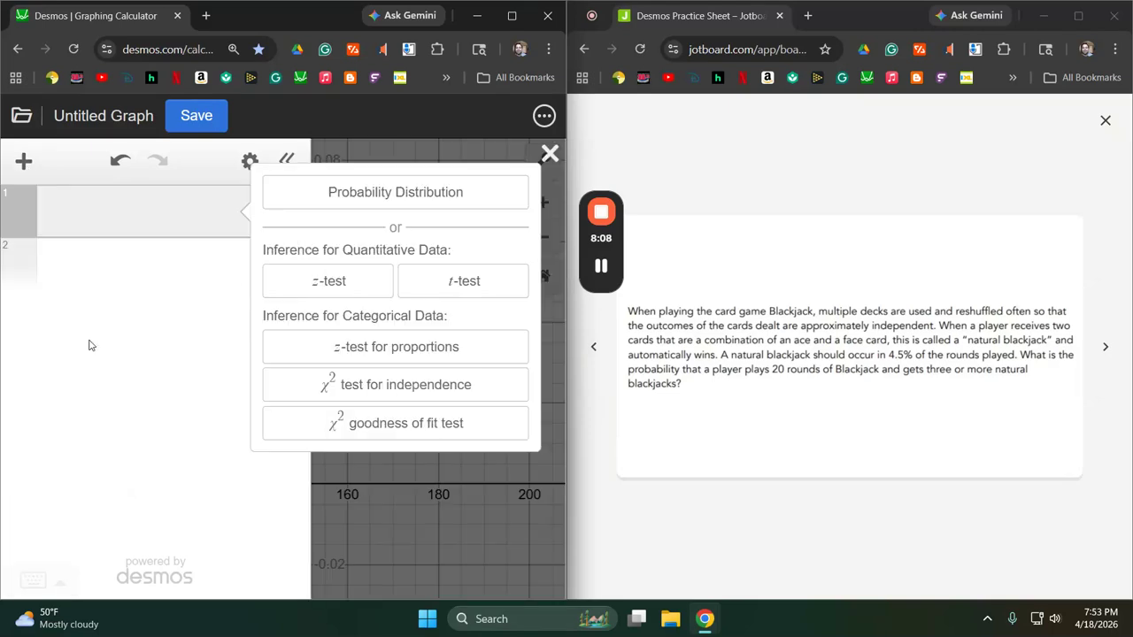
pyautogui.click(442, 186)
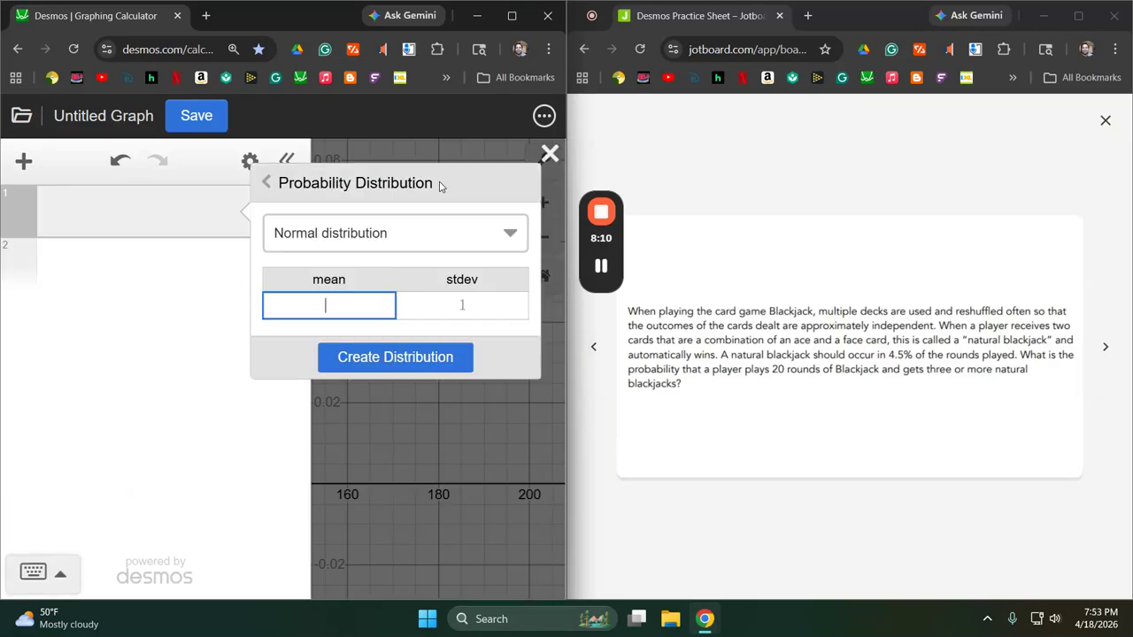
pyautogui.click(361, 236)
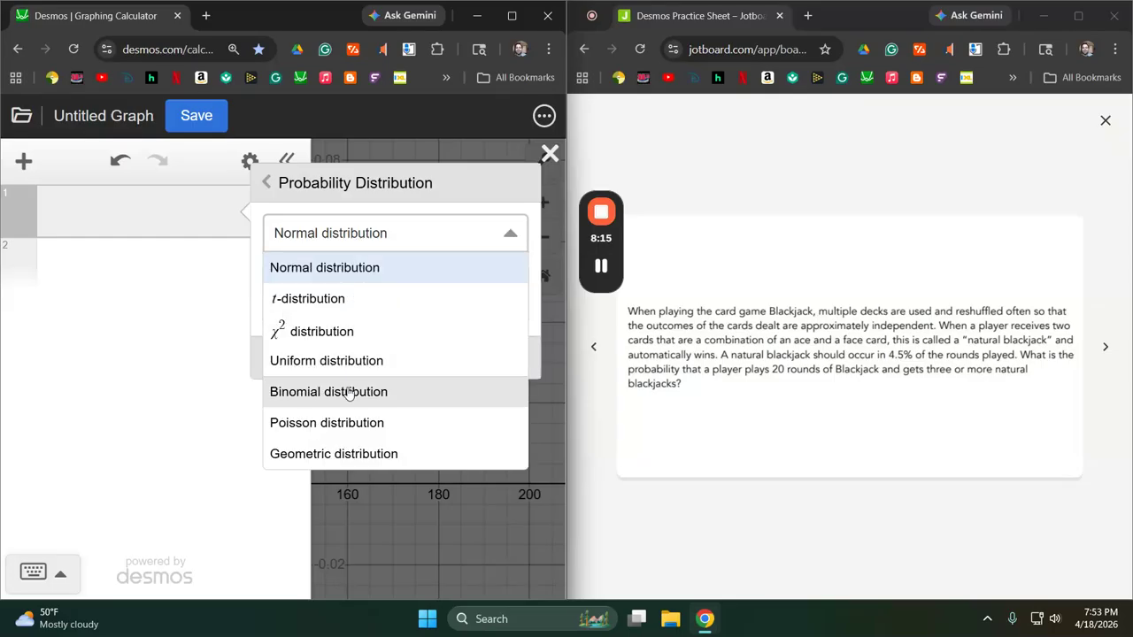
pyautogui.click(347, 393)
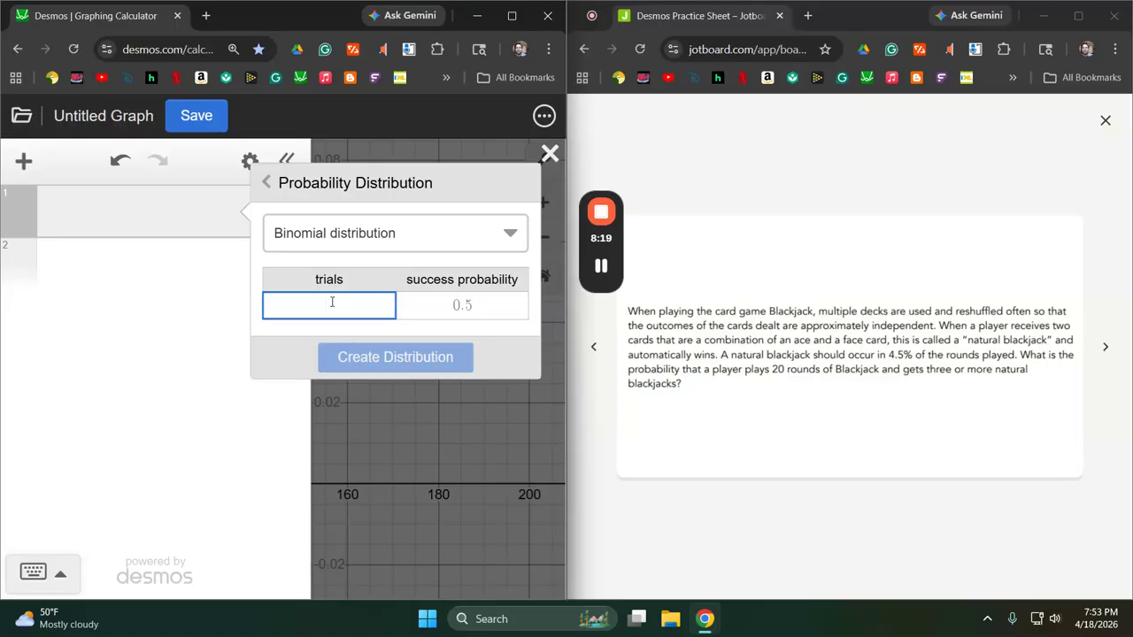
pyautogui.write('20')
pyautogui.press('Tab')
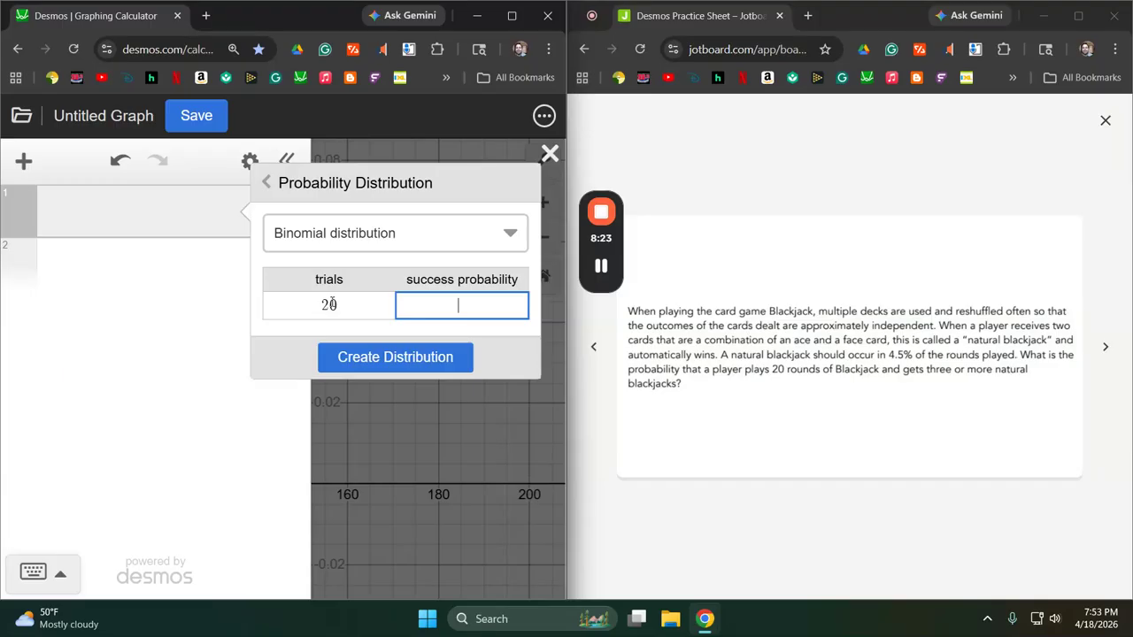
pyautogui.write('0.045')
pyautogui.click(398, 358)
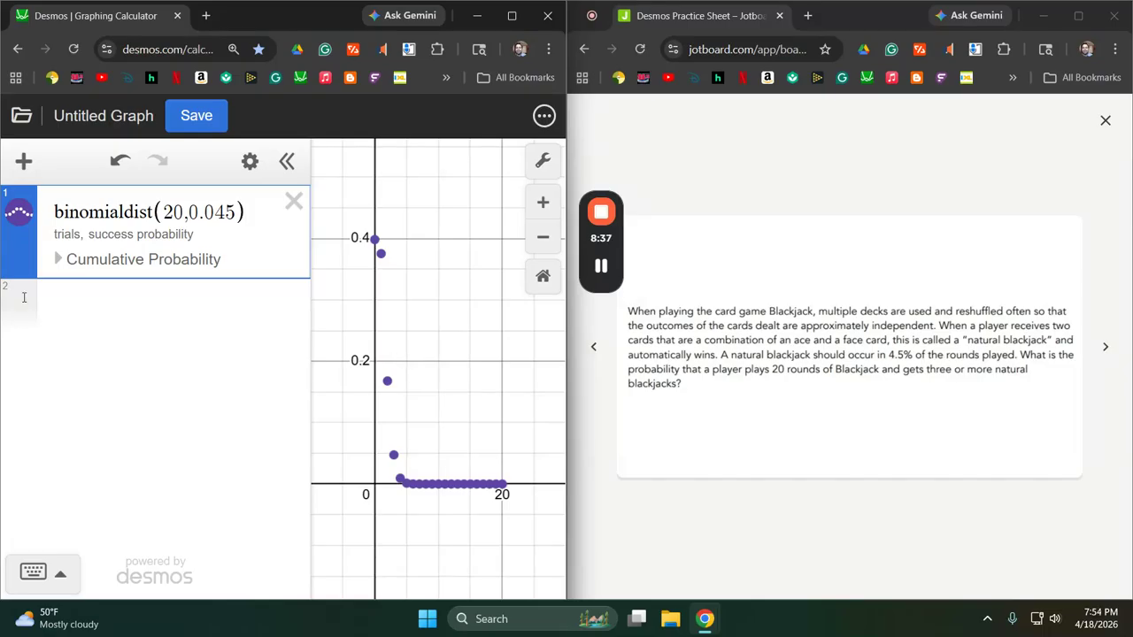
# Compute the binomial distribution's cumulative probability for the right region with x ≥ 3.
pyautogui.click(60, 260)
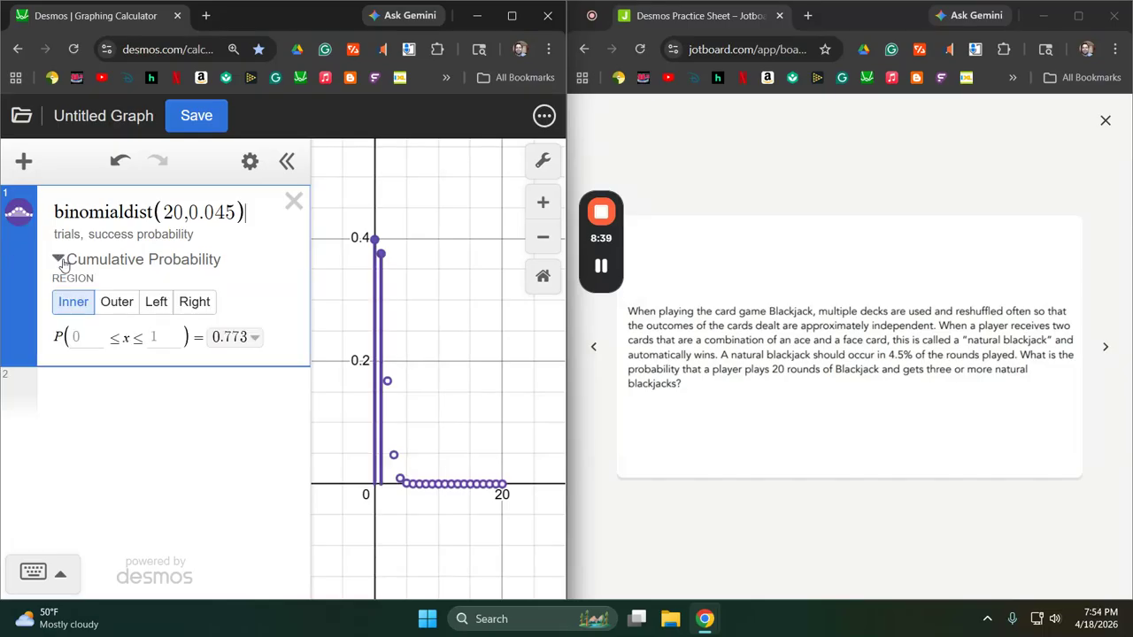
pyautogui.click(196, 309)
pyautogui.click(124, 337)
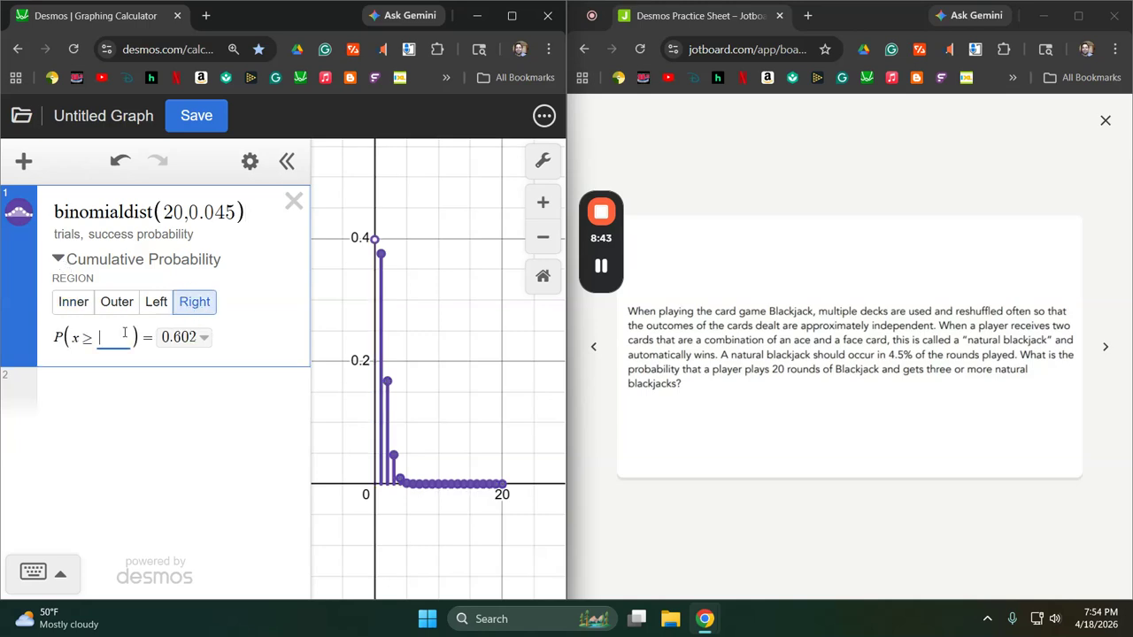
pyautogui.write('3')
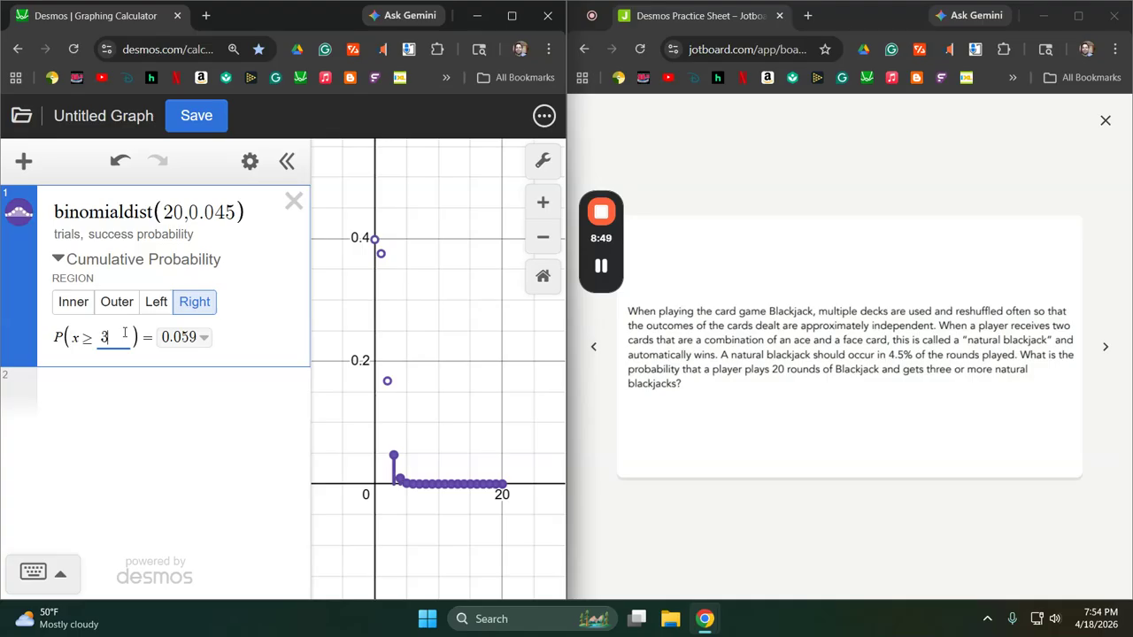
# Delete the binomial distribution and advance the practice sheet to the question on professors earning a PhD.
pyautogui.click(293, 203)
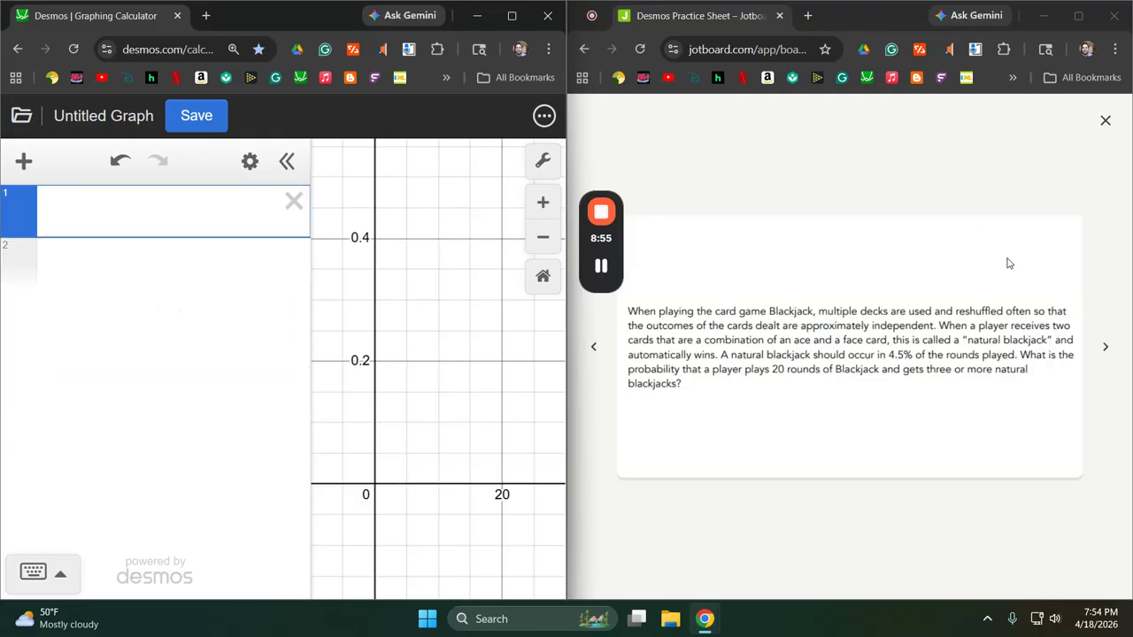
pyautogui.click(1105, 348)
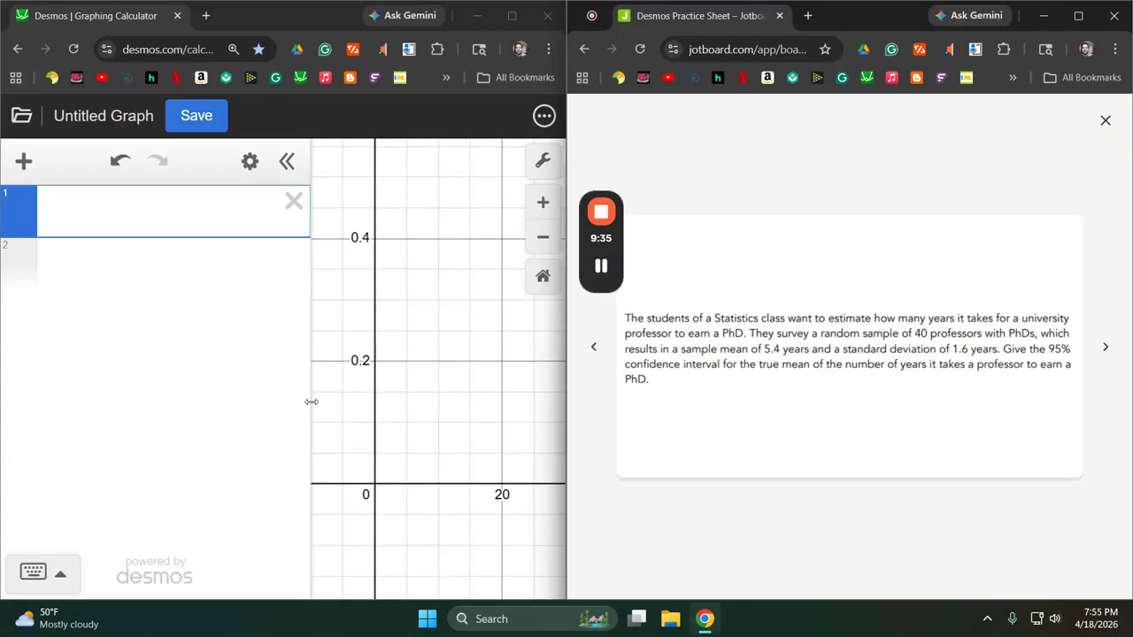
# Create a t-test from summary statistics with sample size 40, mean 5.4 and standard deviation 1.6, and show its confidence interval.
pyautogui.click(24, 161)
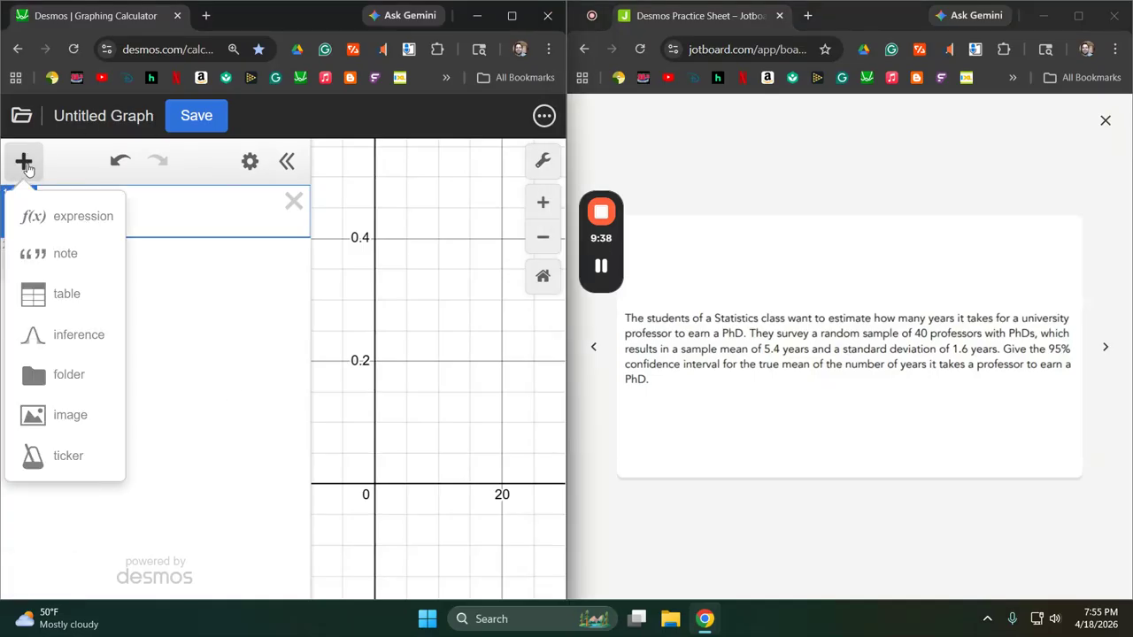
pyautogui.click(71, 337)
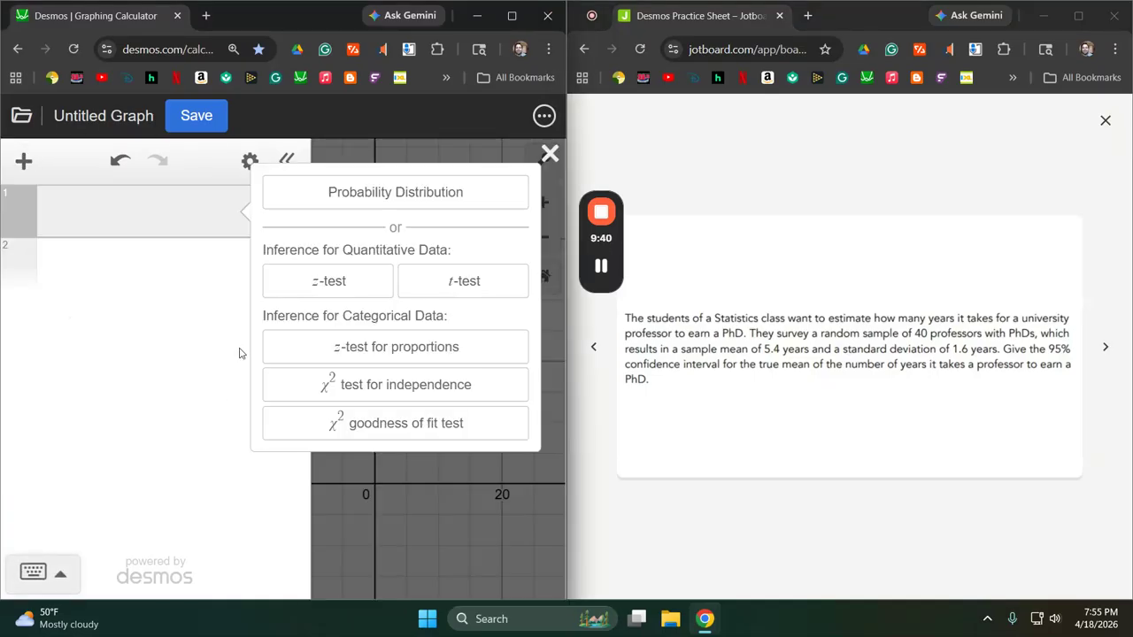
pyautogui.click(485, 280)
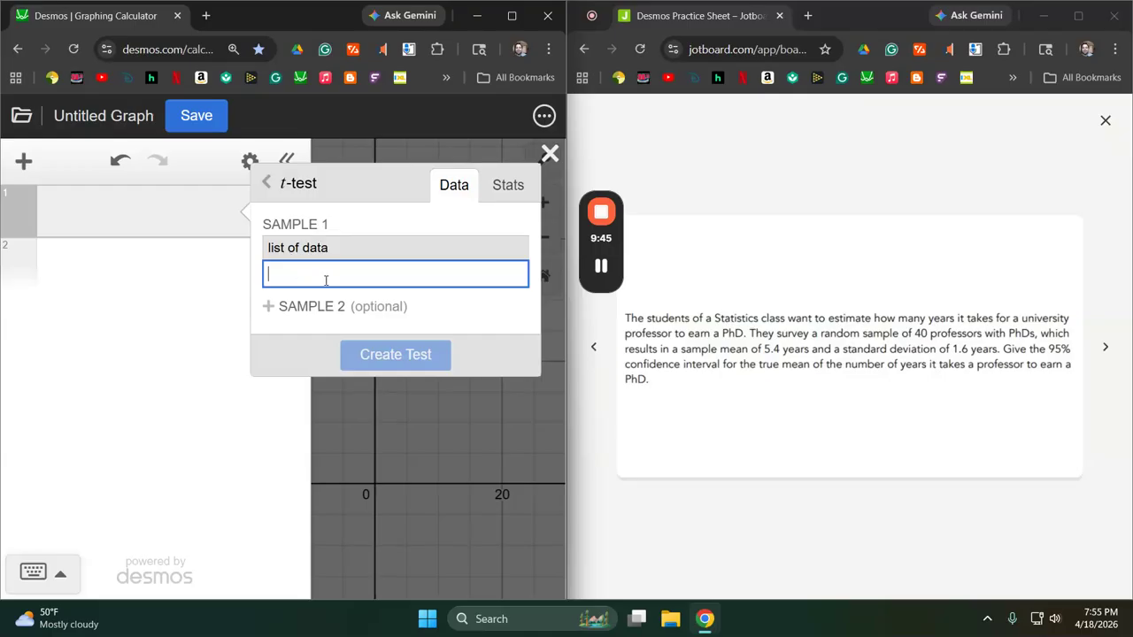
pyautogui.click(507, 184)
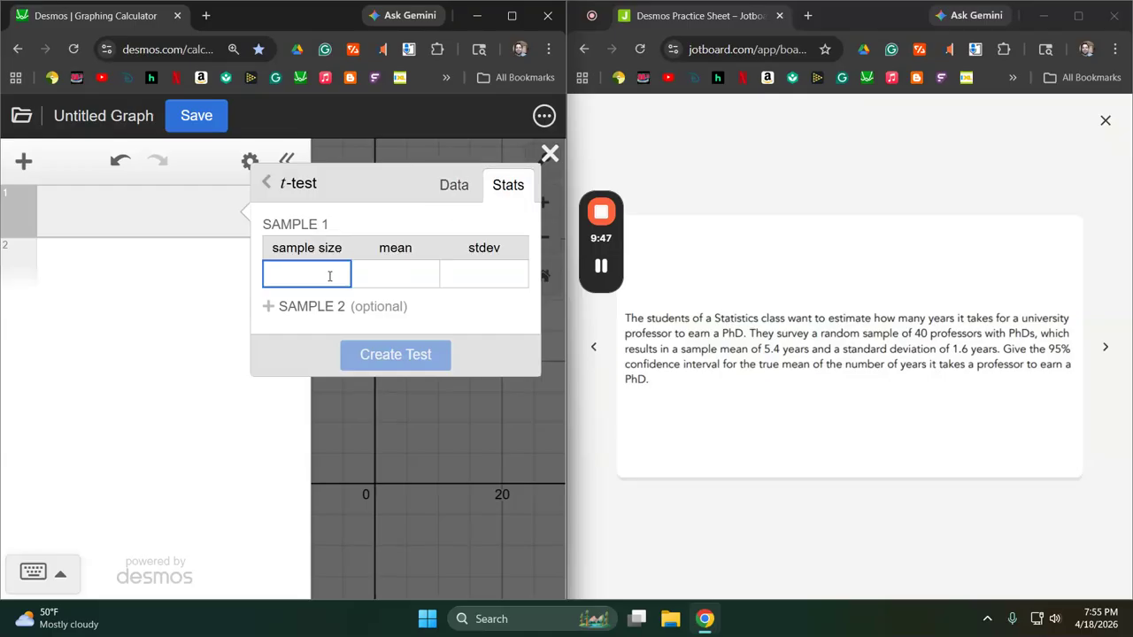
pyautogui.write('40')
pyautogui.press('Tab')
pyautogui.write('5.4')
pyautogui.press('Tab')
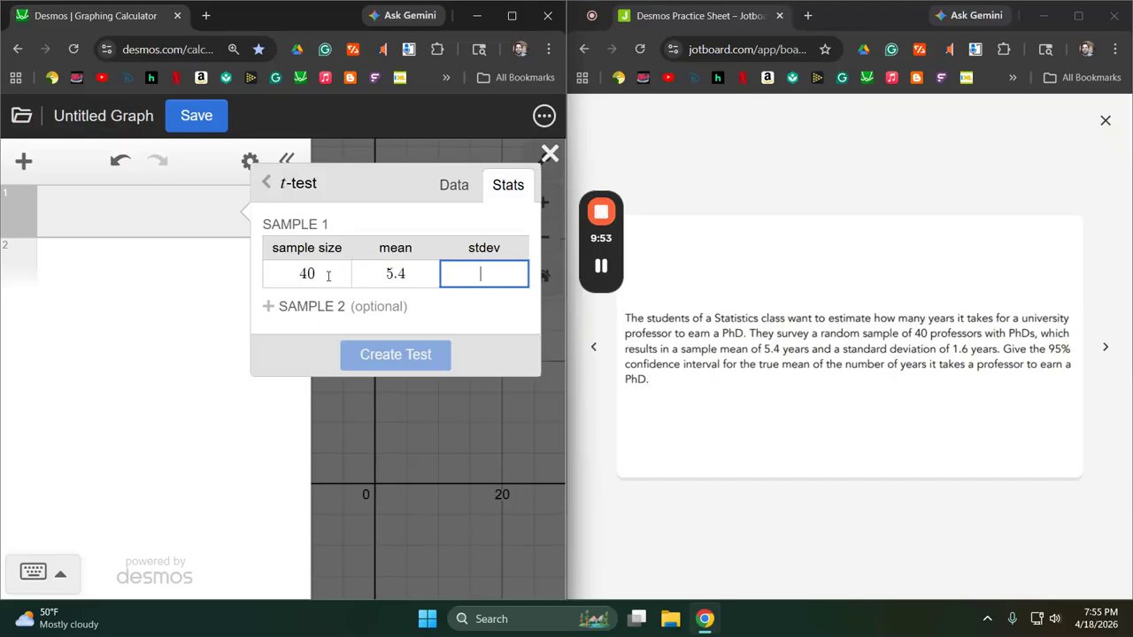
pyautogui.write('1.6')
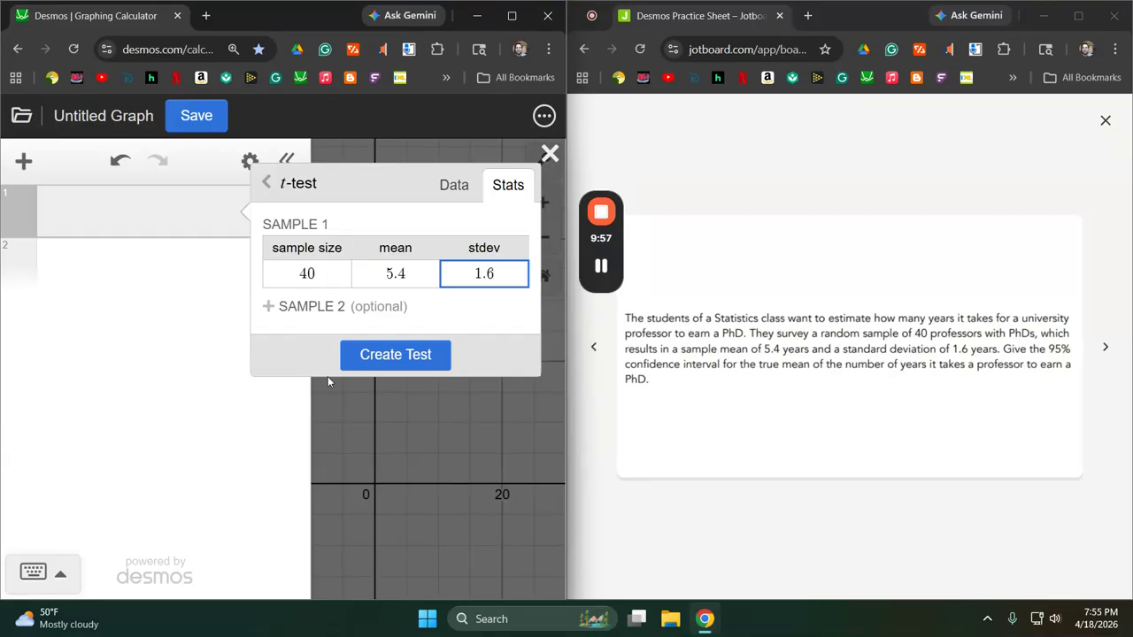
pyautogui.click(392, 358)
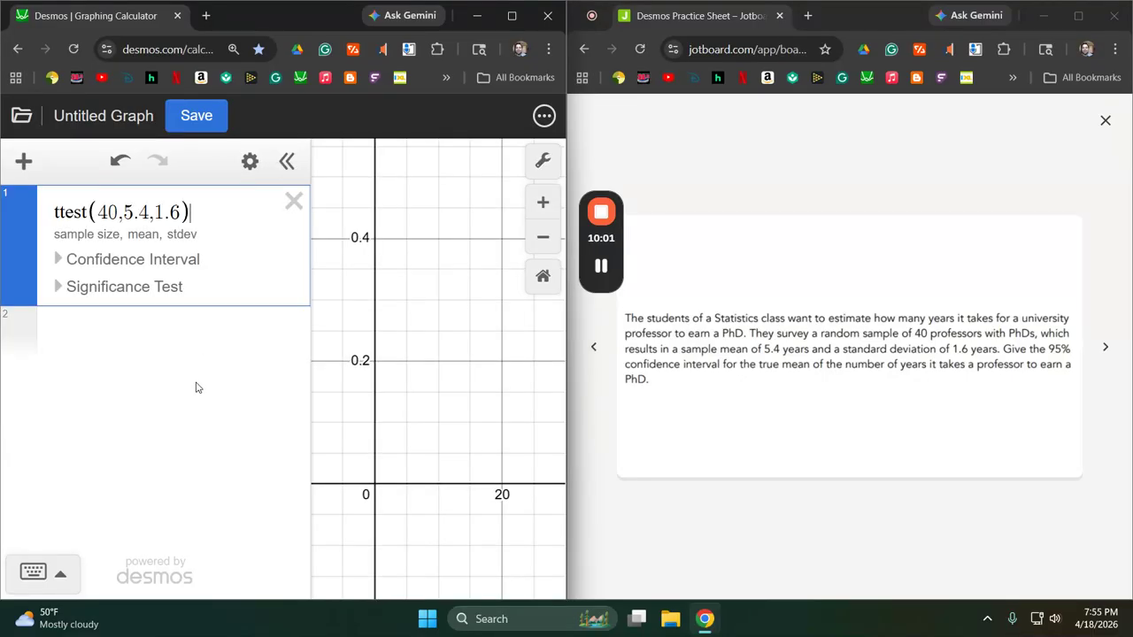
pyautogui.click(57, 258)
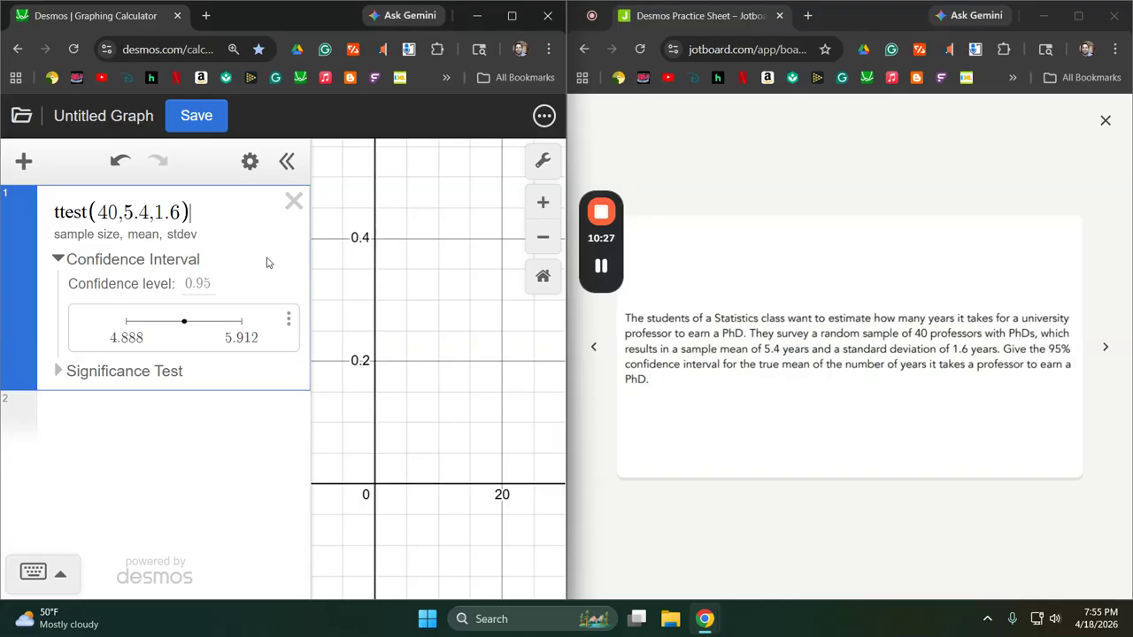
# Delete the t-test and advance the practice sheet to the Siberian Husky puppies question.
pyautogui.click(295, 203)
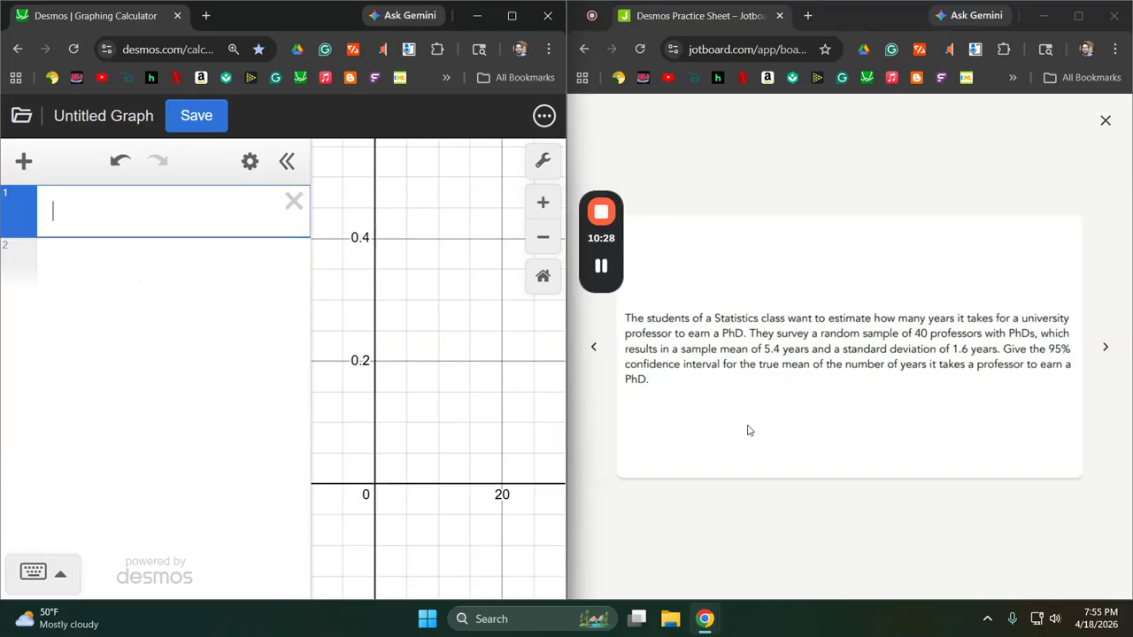
pyautogui.click(1105, 348)
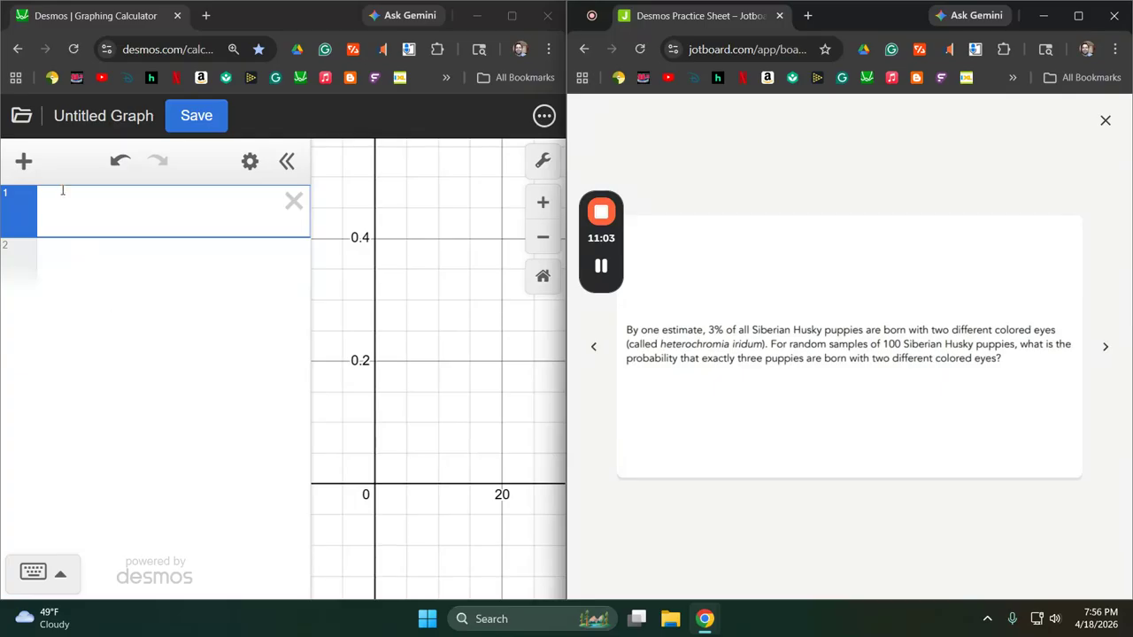
# Create a binomial probability distribution with 100 trials and a success probability of 0.03.
pyautogui.click(23, 163)
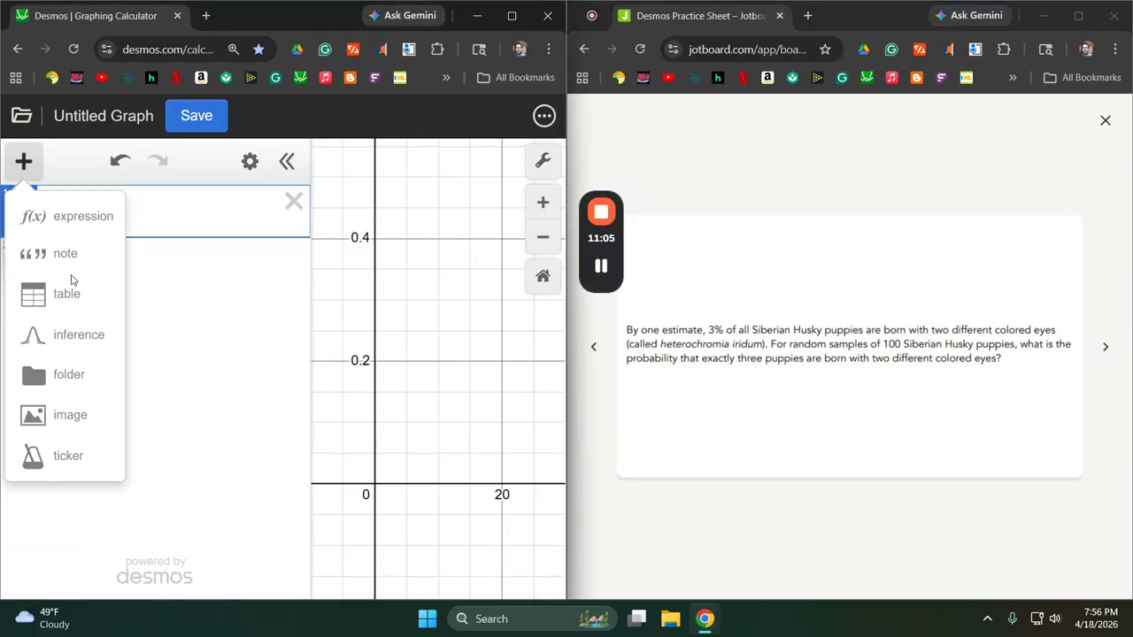
pyautogui.click(89, 334)
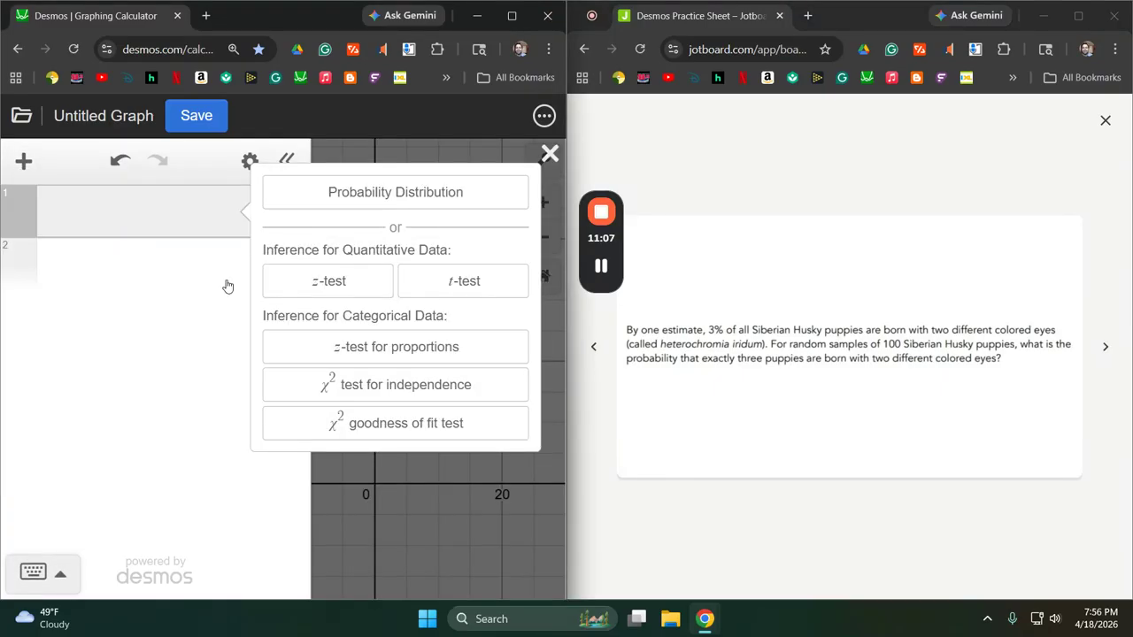
pyautogui.click(406, 195)
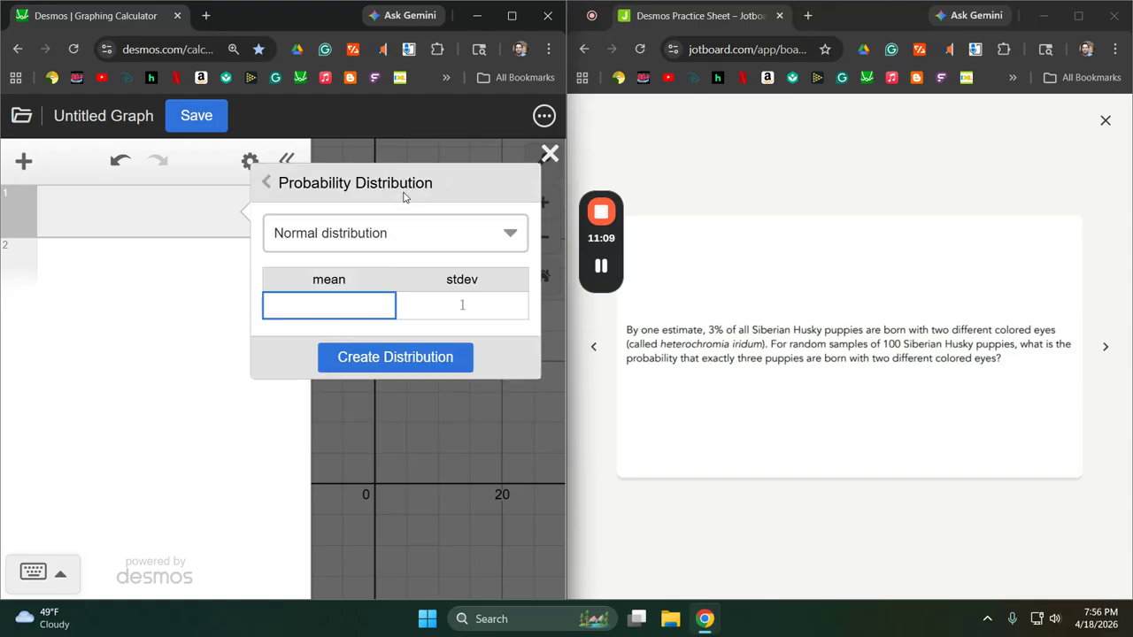
pyautogui.click(384, 238)
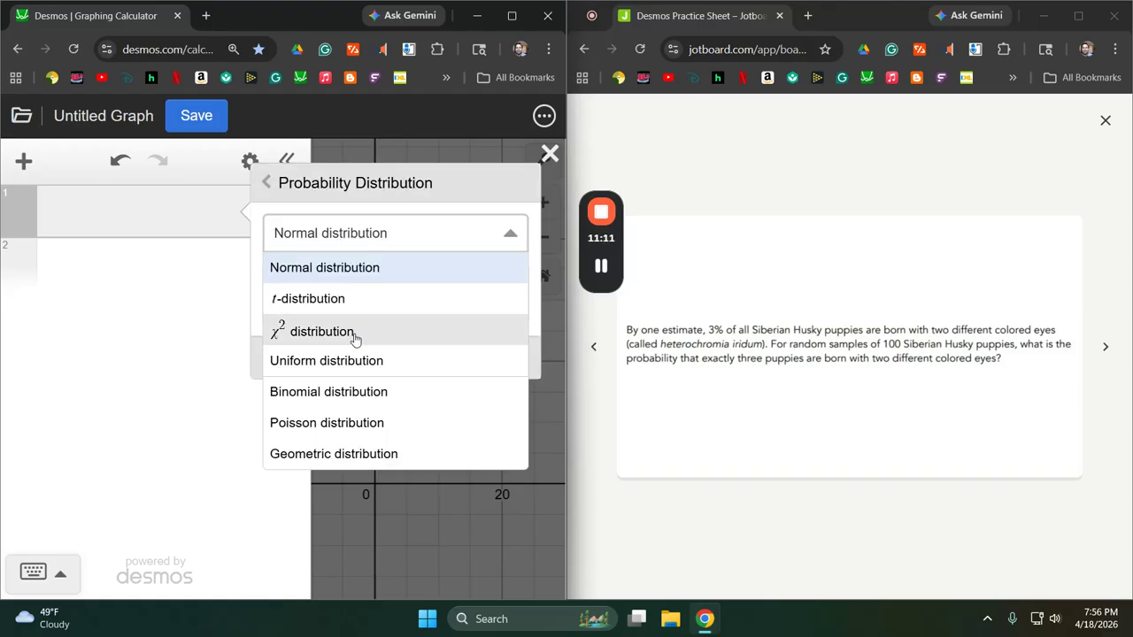
pyautogui.click(340, 394)
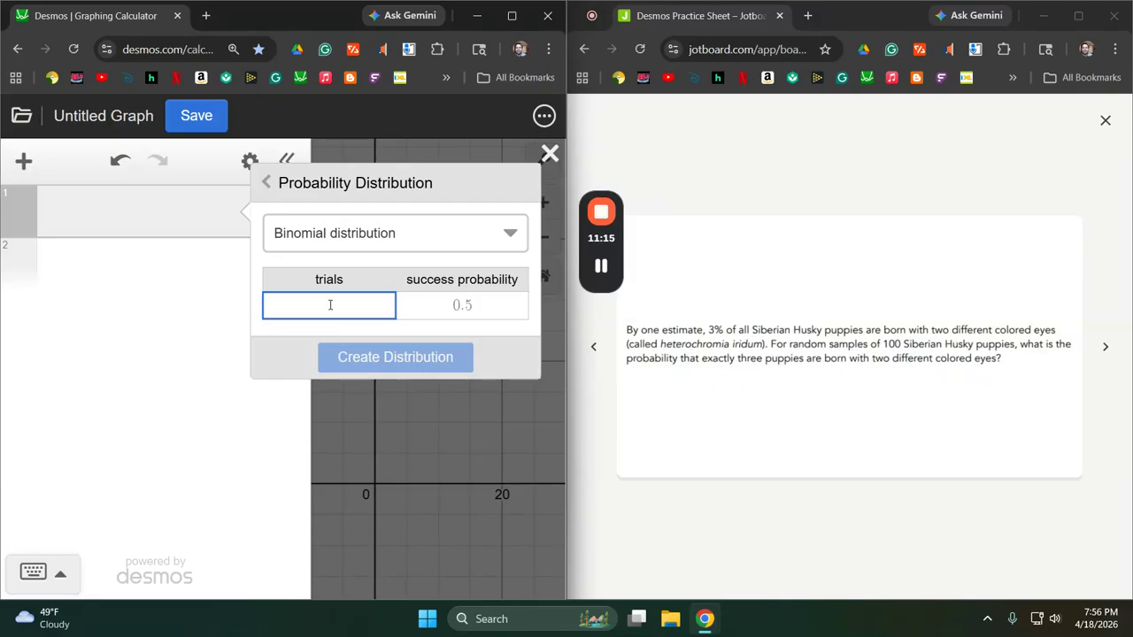
pyautogui.write('100')
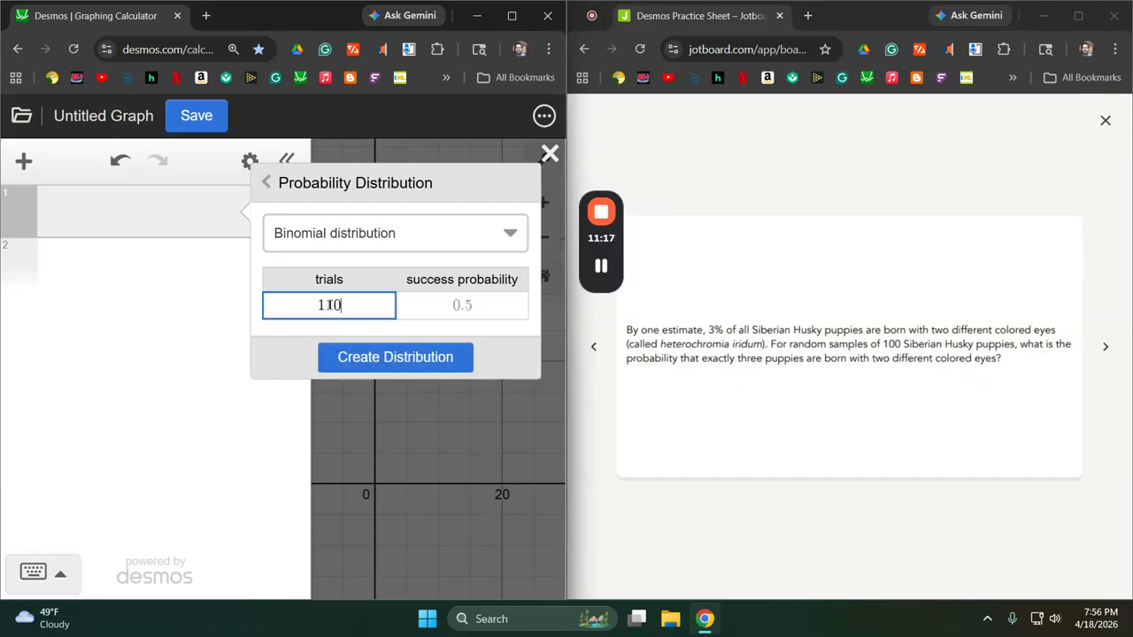
pyautogui.press('BackSpace')
pyautogui.press('BackSpace')
pyautogui.write('00')
pyautogui.press('Tab')
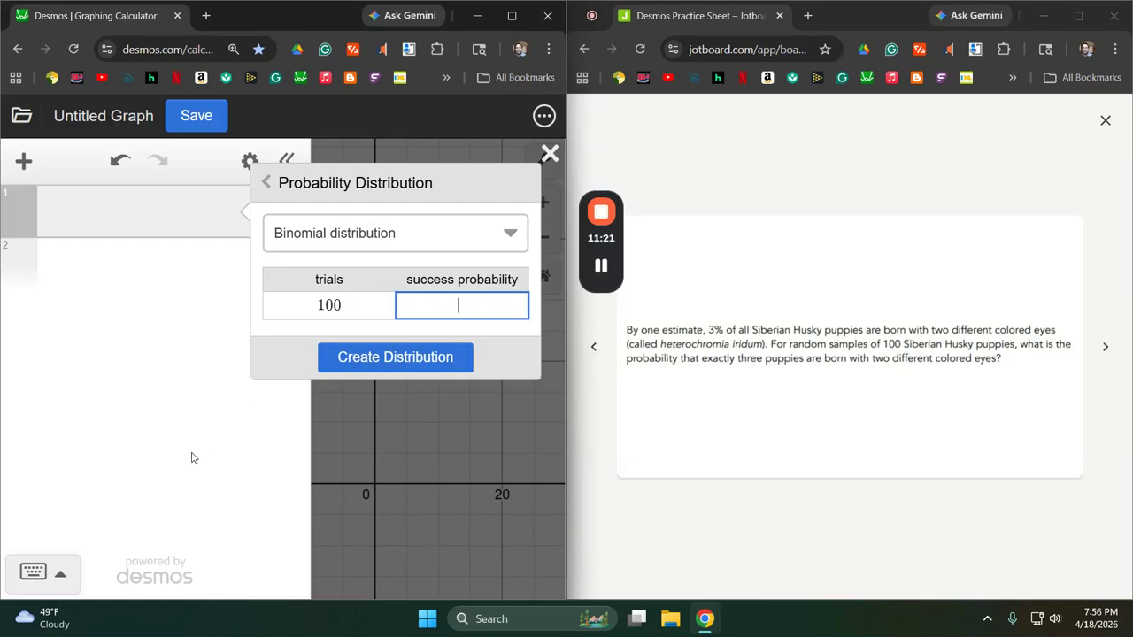
pyautogui.write('0.03')
pyautogui.click(400, 357)
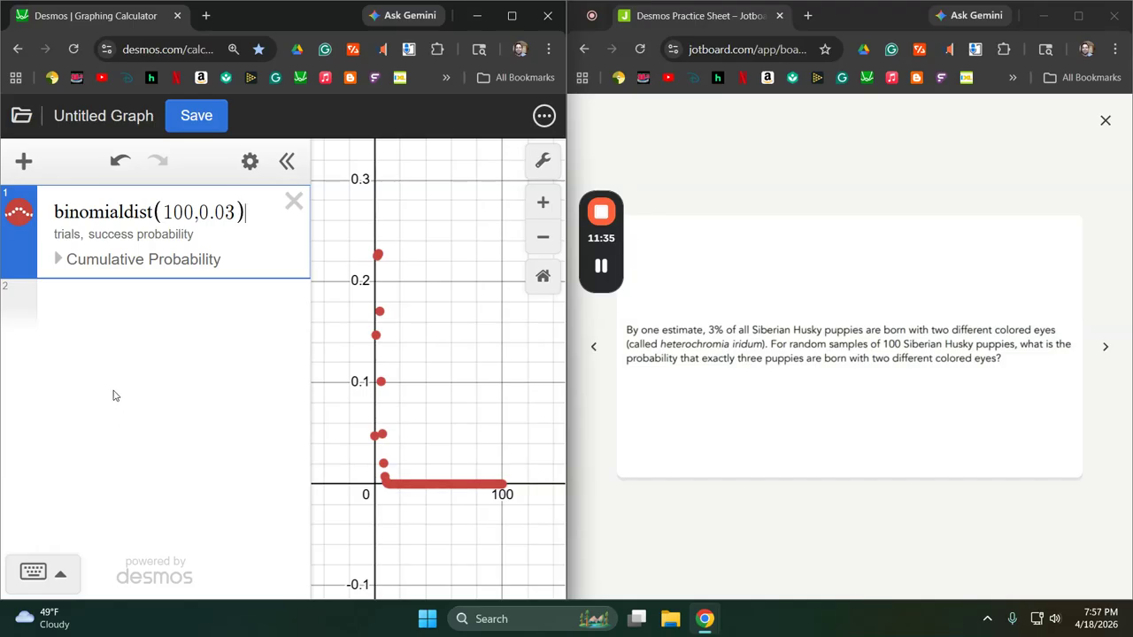
# Expand the distribution's cumulative probability, and append .pdf(3) to the binomial expression to compute the probability of exactly three successes.
pyautogui.click(58, 259)
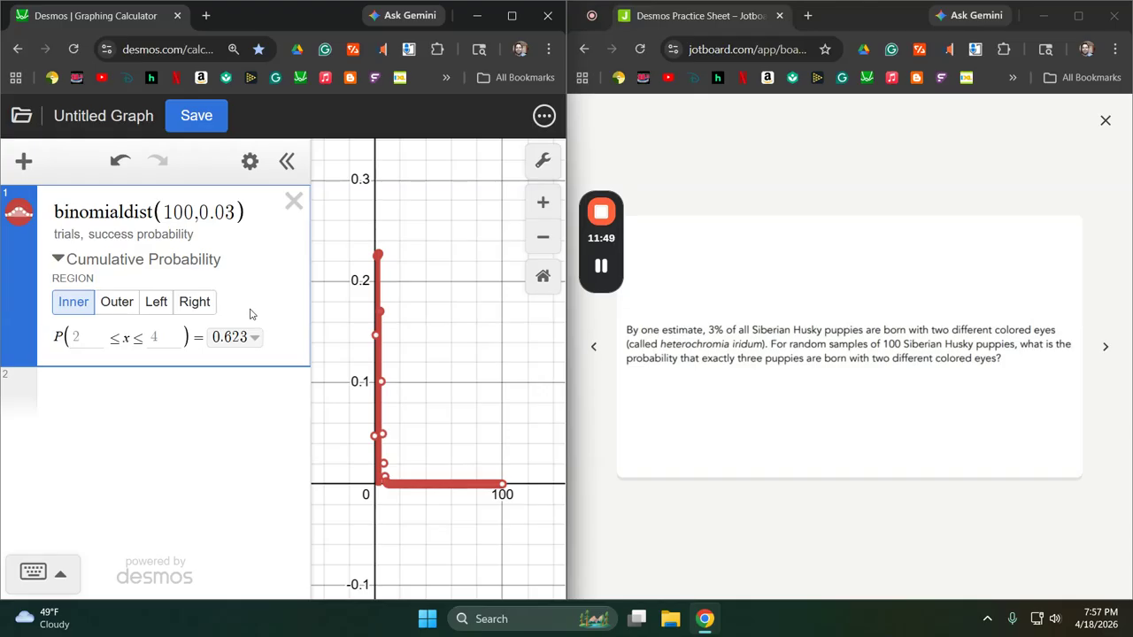
pyautogui.write('.p')
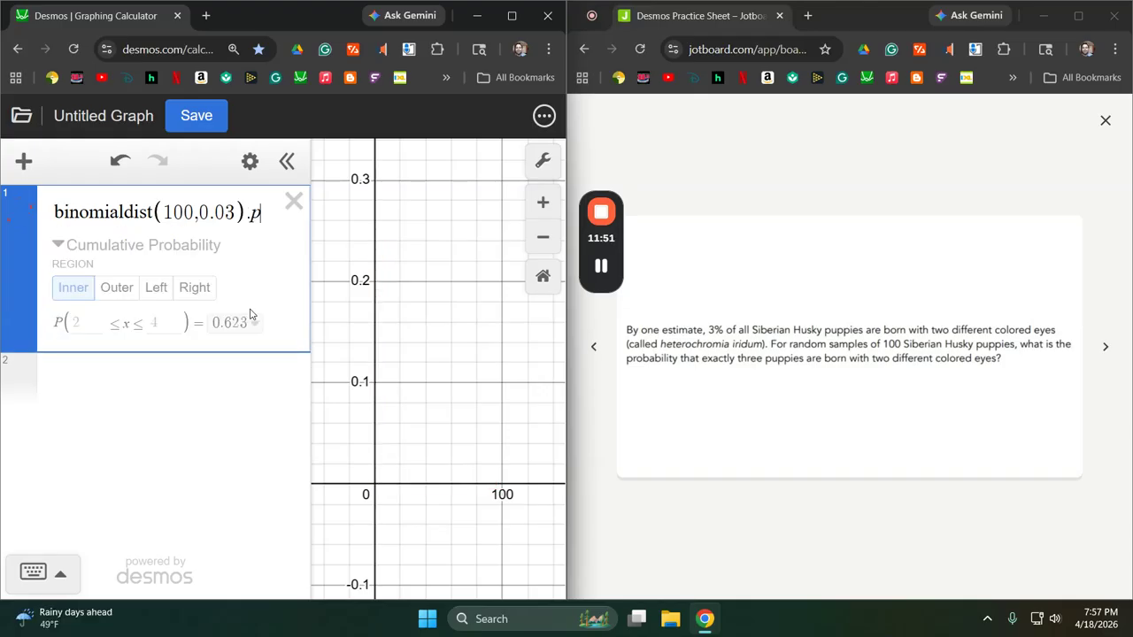
pyautogui.write('df(')
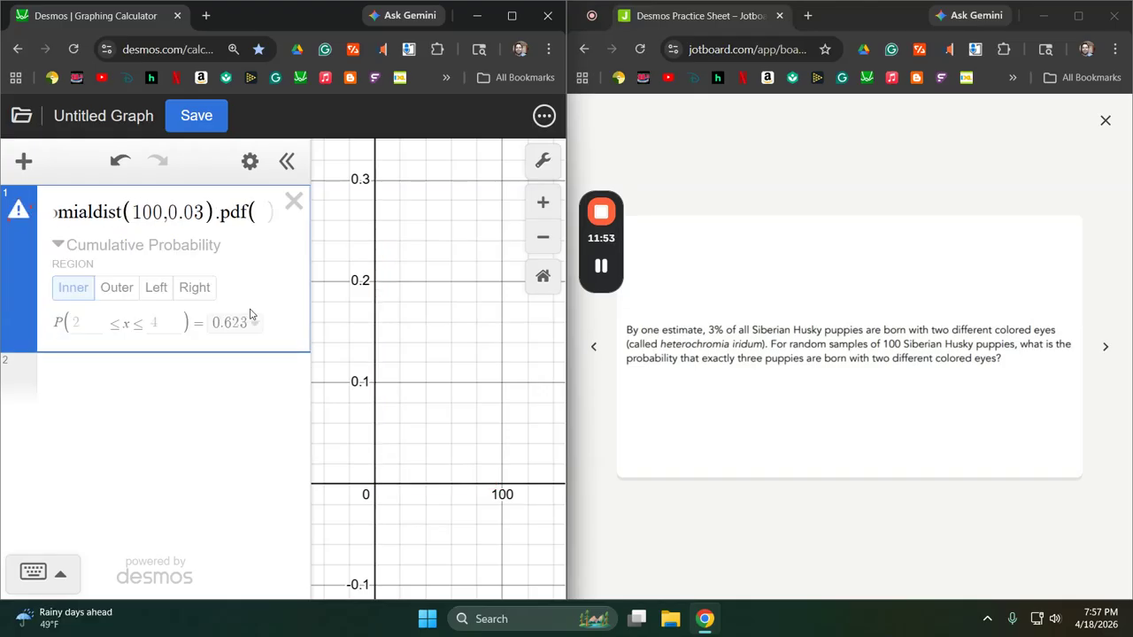
pyautogui.write('3')
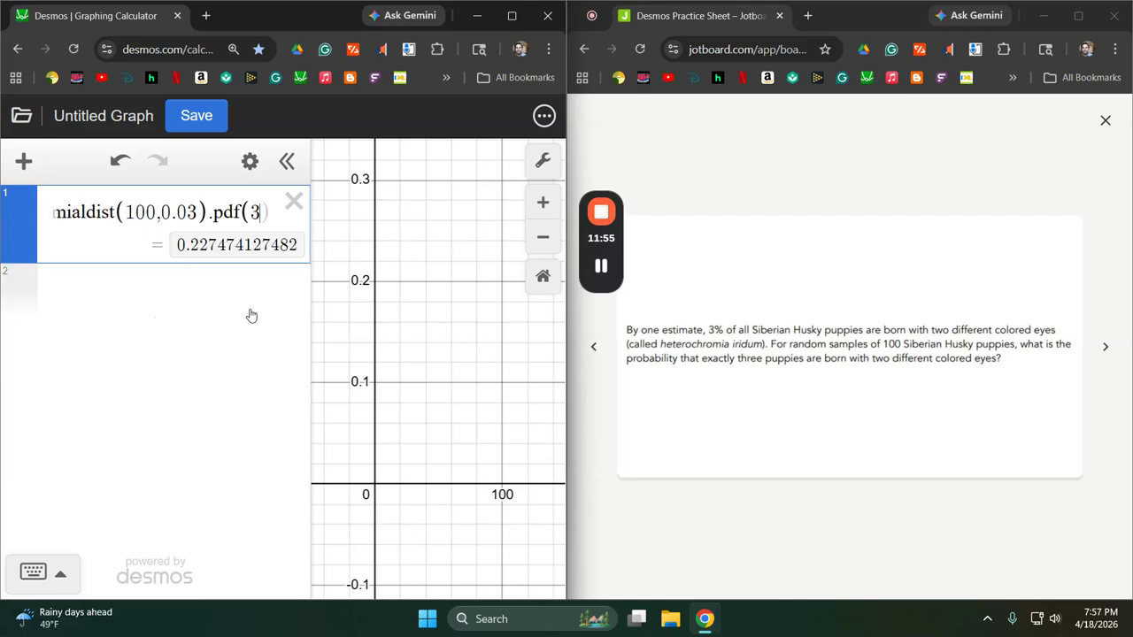
pyautogui.write(')')
# Delete the binomial expression and advance the practice sheet to the electric vehicles question.
pyautogui.click(294, 202)
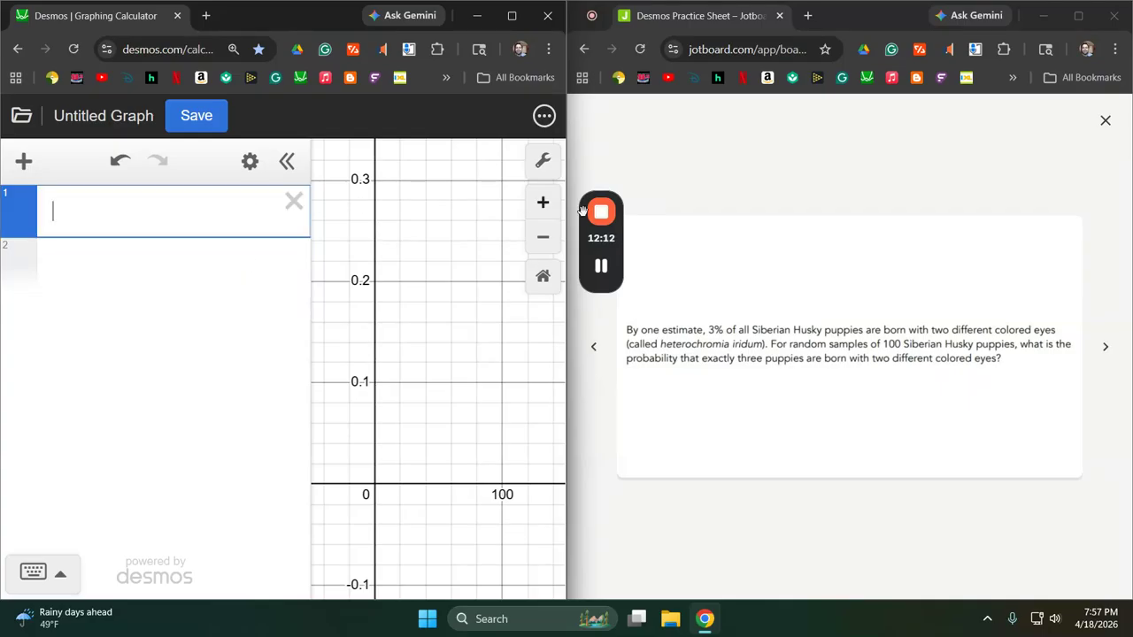
pyautogui.click(1106, 347)
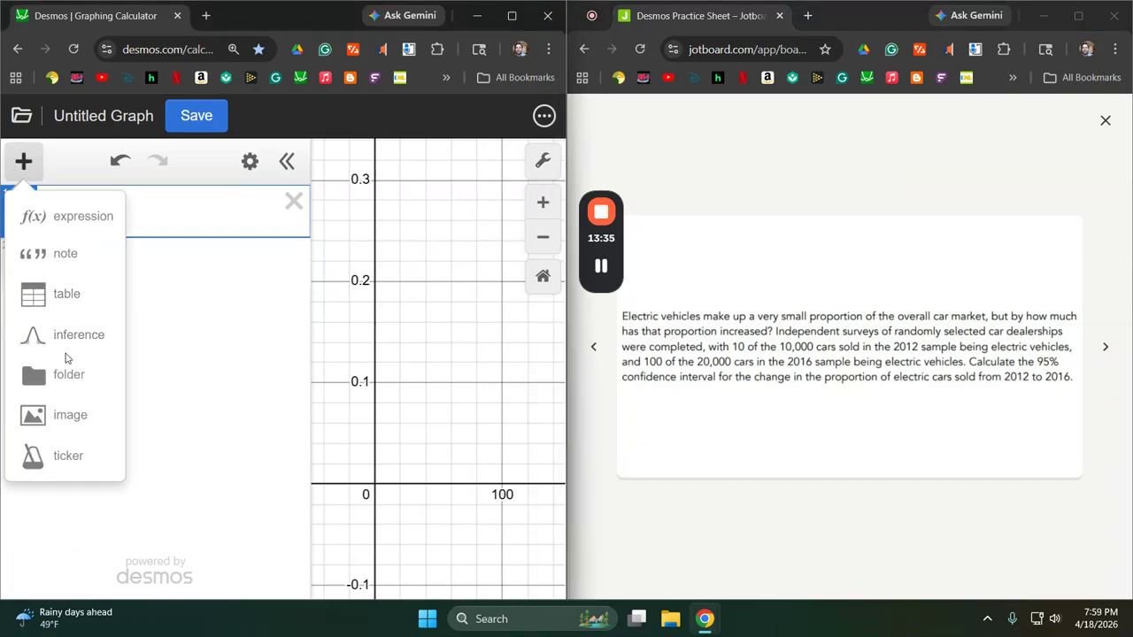
# Start a z-test for proportions and enter 100 successes with a sample size of 20000 for sample 1.
pyautogui.click(71, 342)
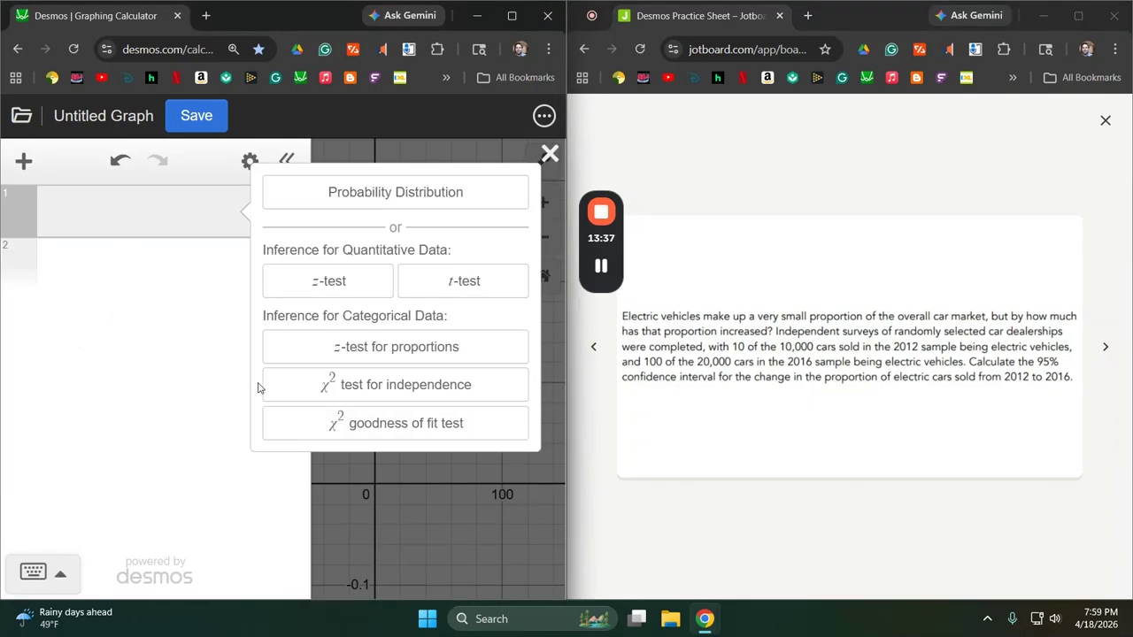
pyautogui.click(394, 348)
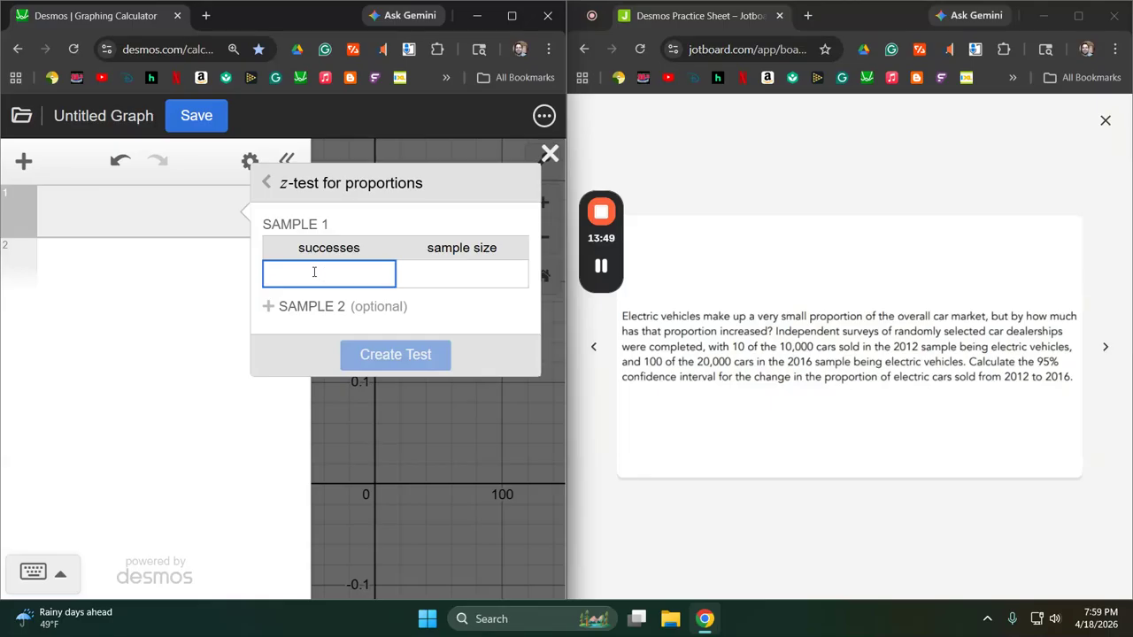
pyautogui.write('100')
pyautogui.press('Tab')
pyautogui.write('20000')
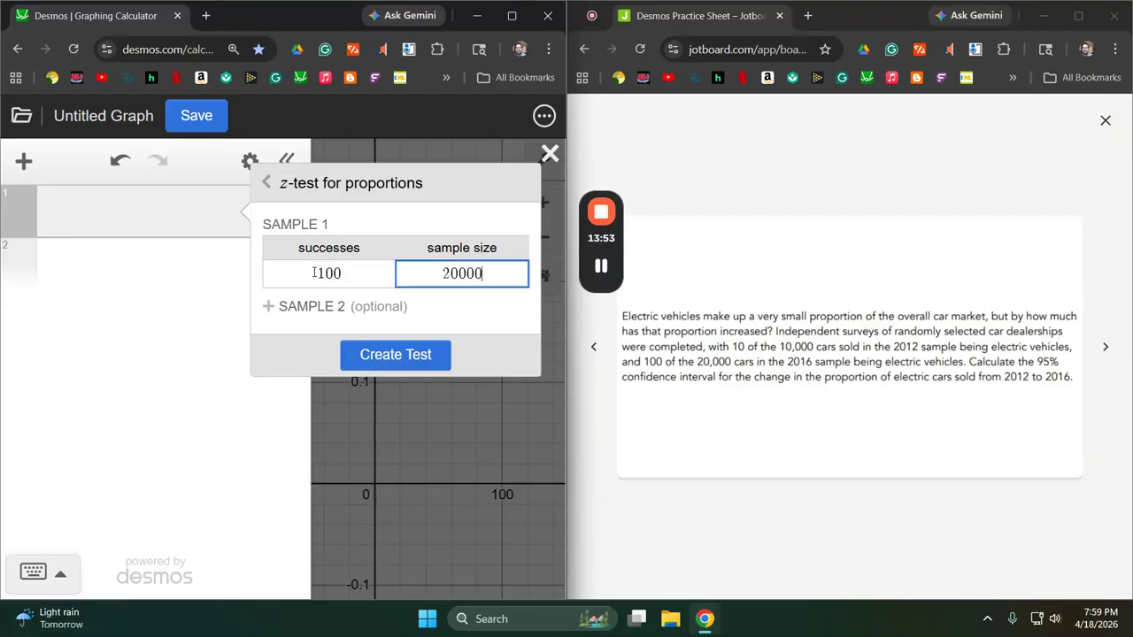
# Add a second sample with 10 successes and sample size 10000, create the test and show its confidence interval.
pyautogui.click(269, 307)
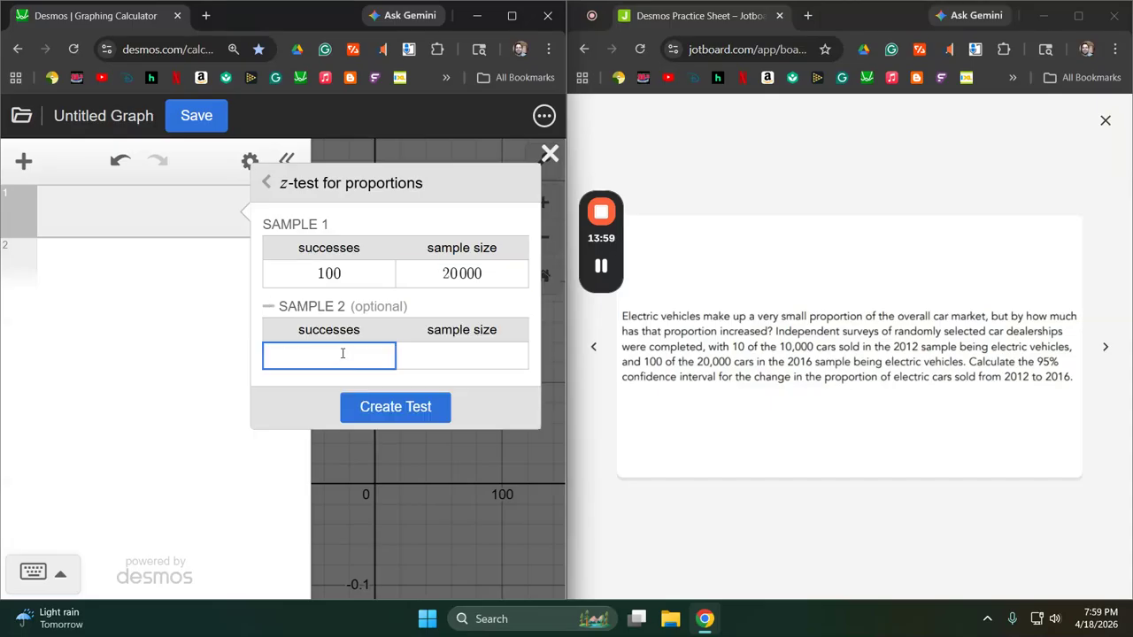
pyautogui.write('10')
pyautogui.press('Tab')
pyautogui.write('10000')
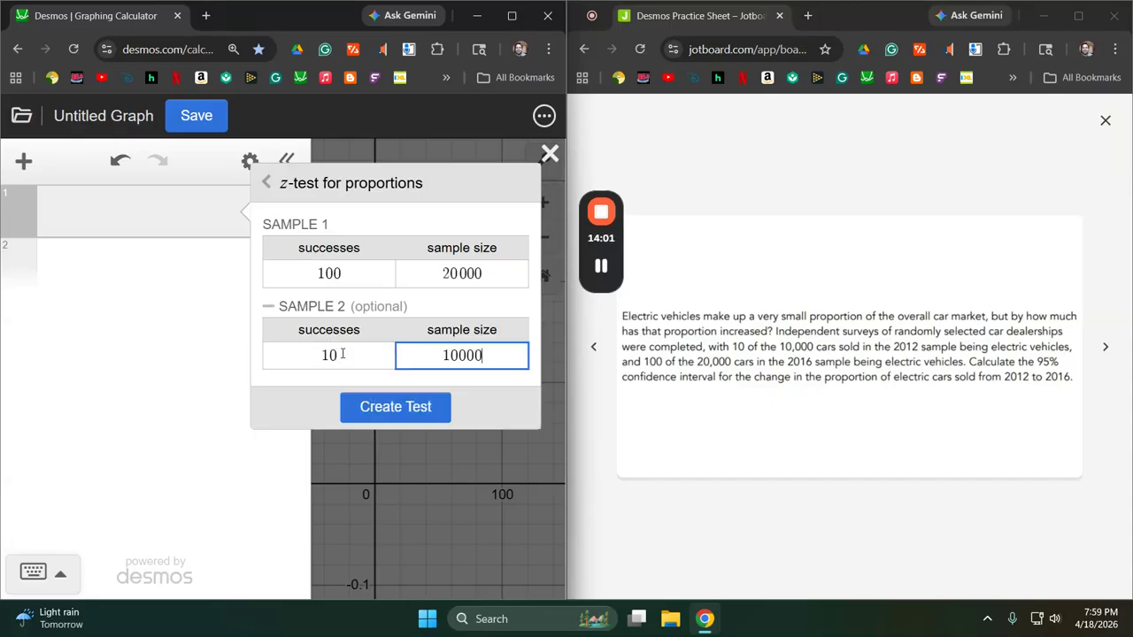
pyautogui.click(399, 405)
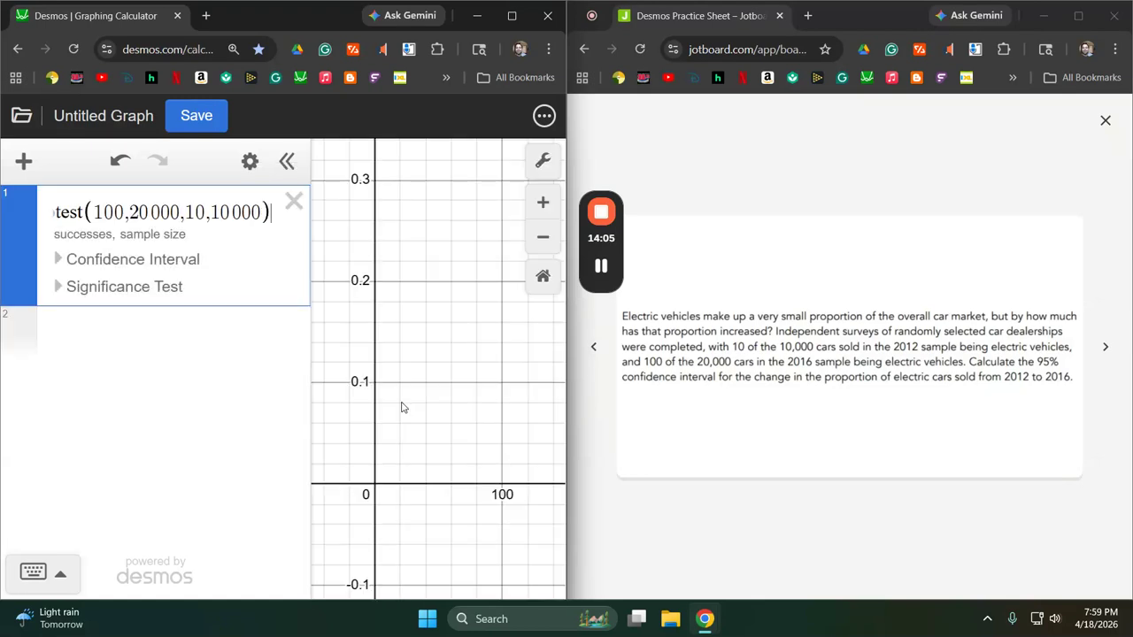
pyautogui.click(62, 259)
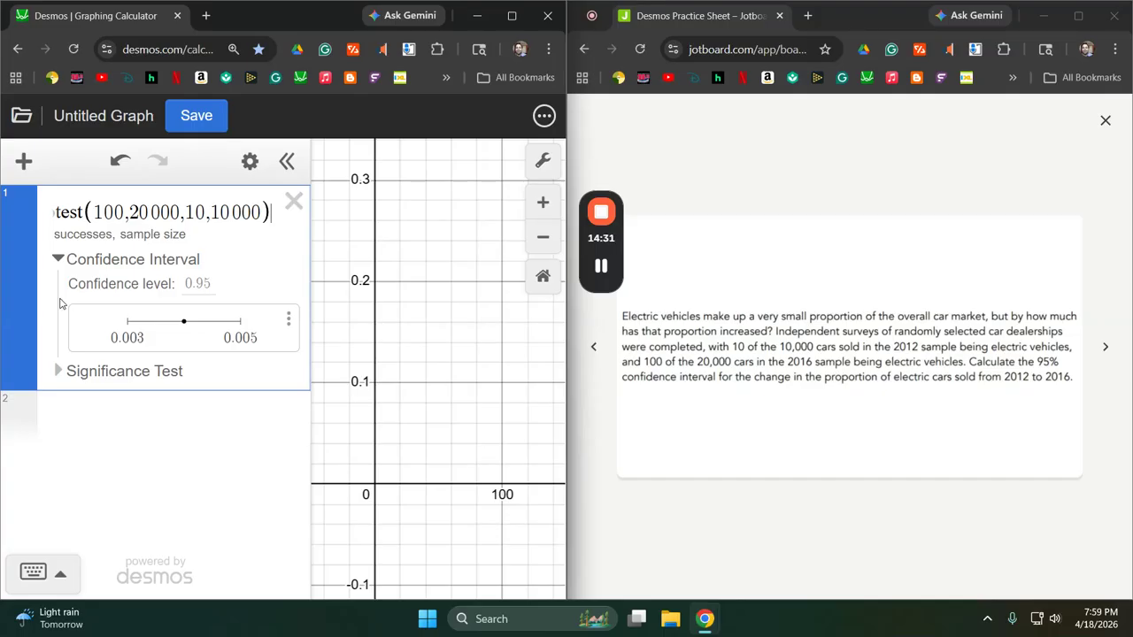
# Delete the z-test for proportions and advance the practice sheet to the college graduate salary question.
pyautogui.click(295, 202)
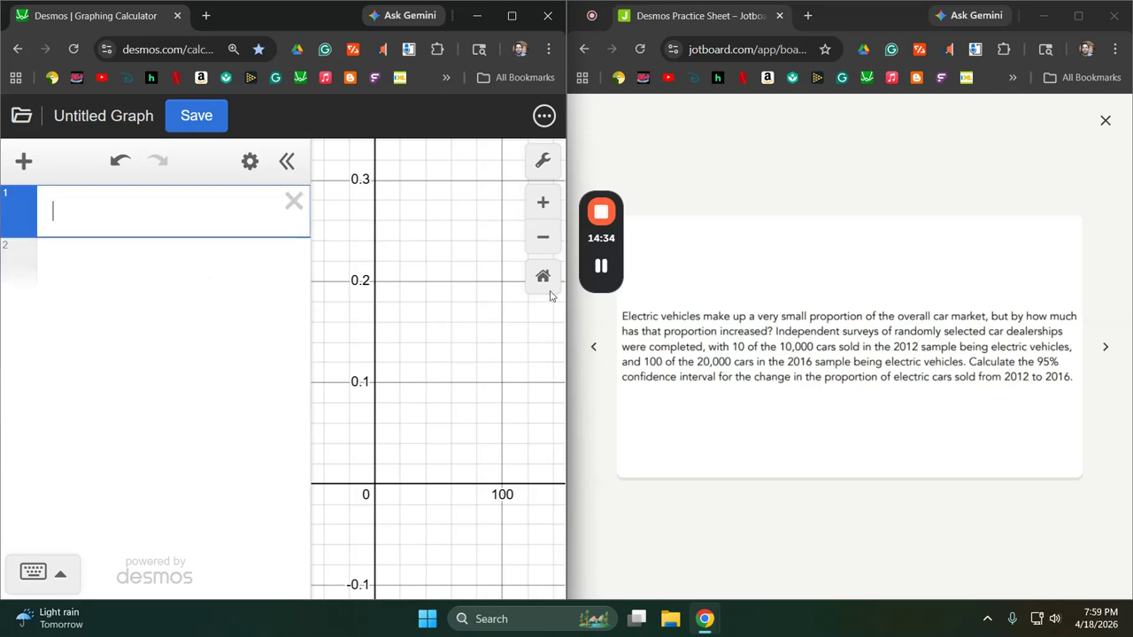
pyautogui.click(1107, 347)
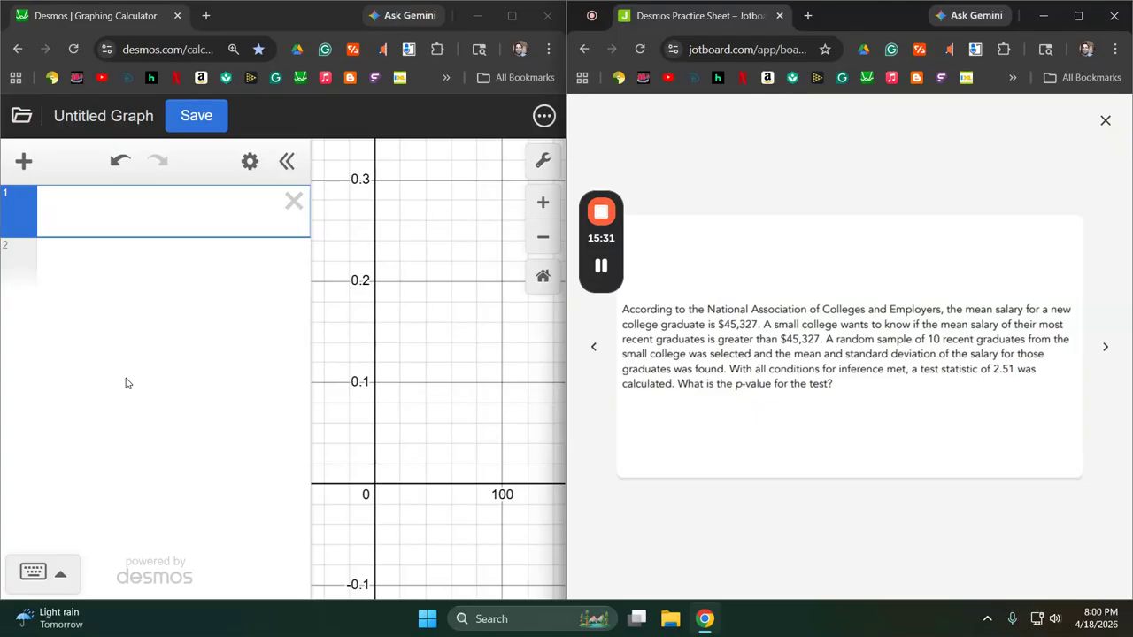
# Create a t-distribution with 9 degrees of freedom, keeping the default shift and scale.
pyautogui.click(16, 158)
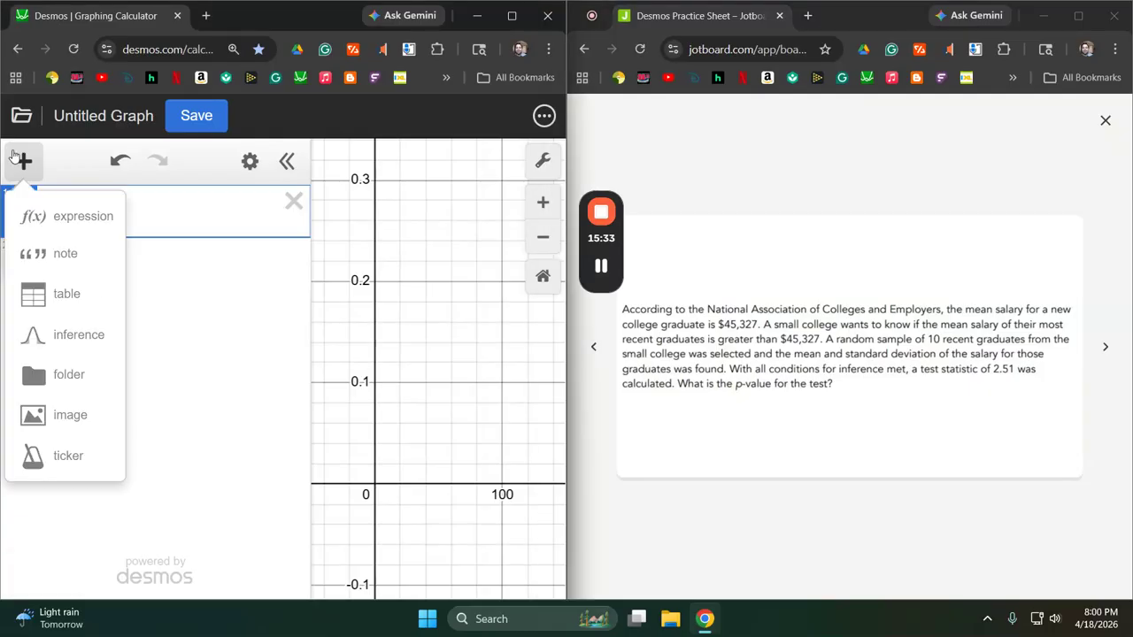
pyautogui.click(63, 340)
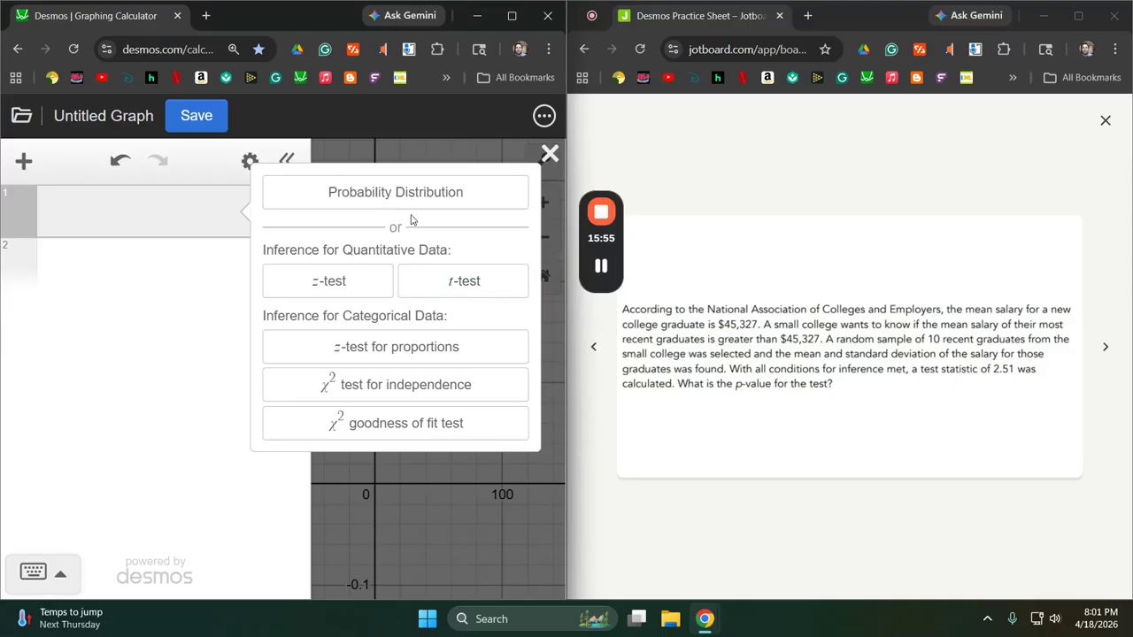
pyautogui.click(377, 195)
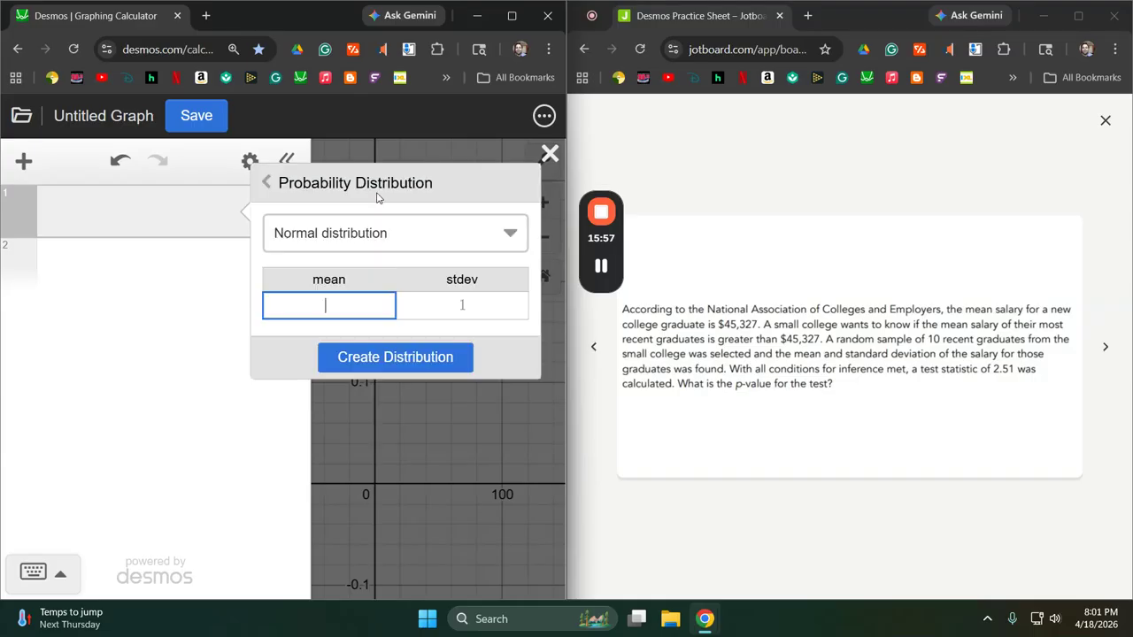
pyautogui.click(363, 228)
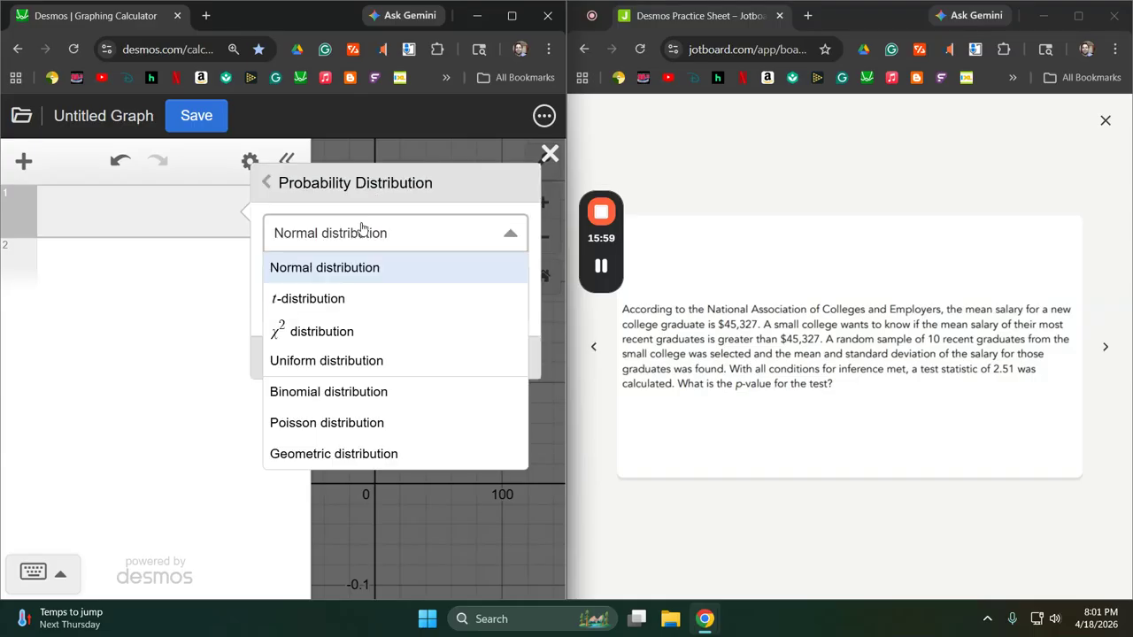
pyautogui.click(314, 301)
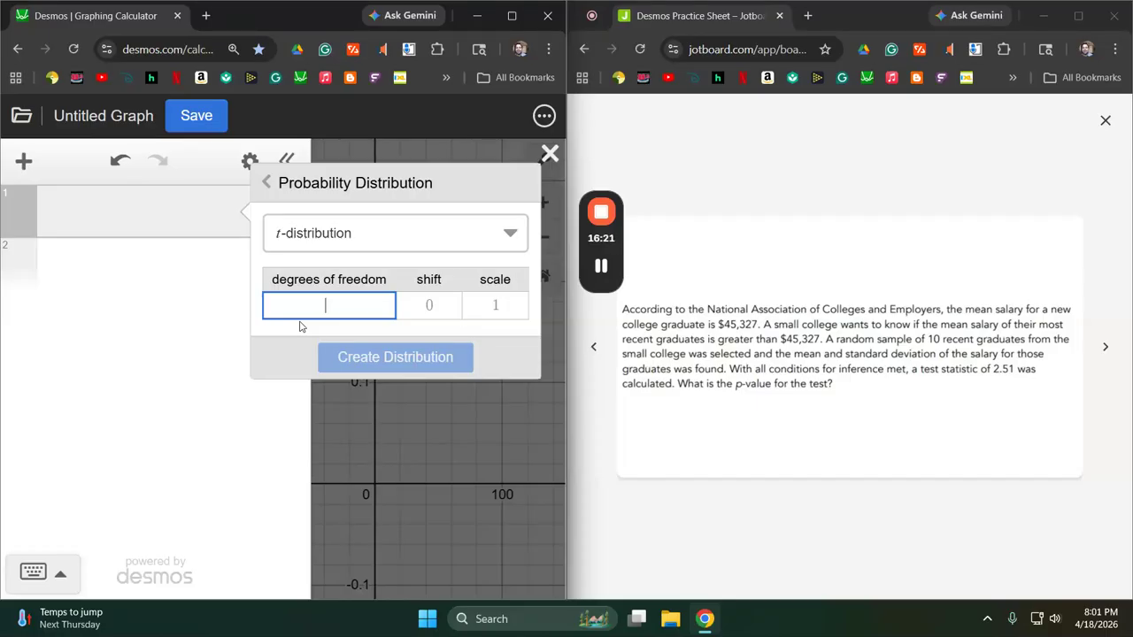
pyautogui.write('9')
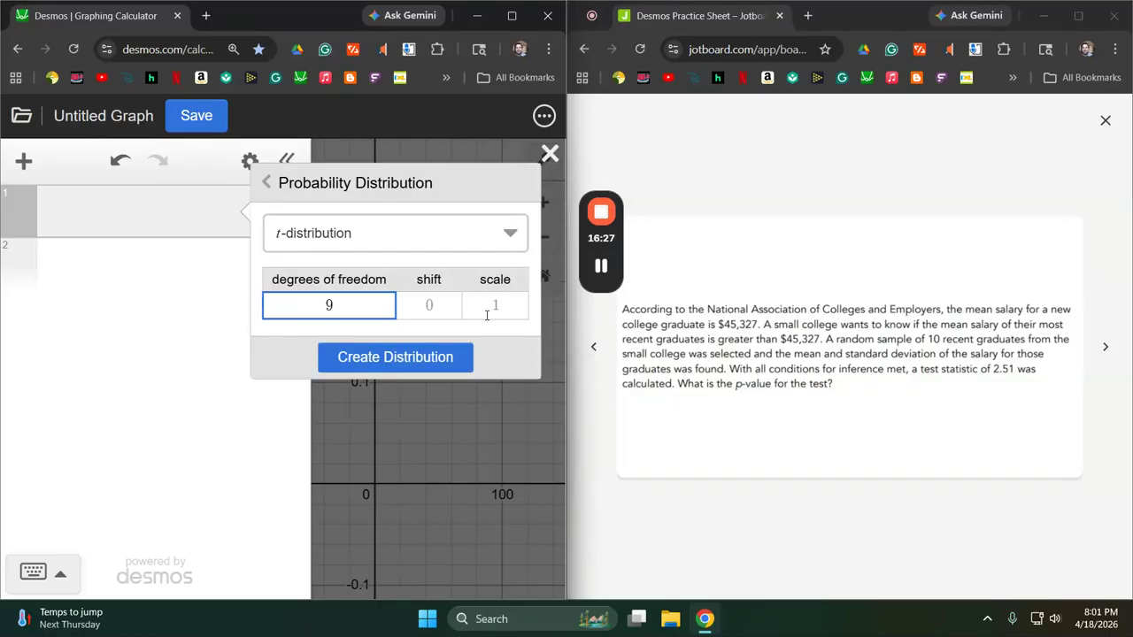
pyautogui.click(397, 357)
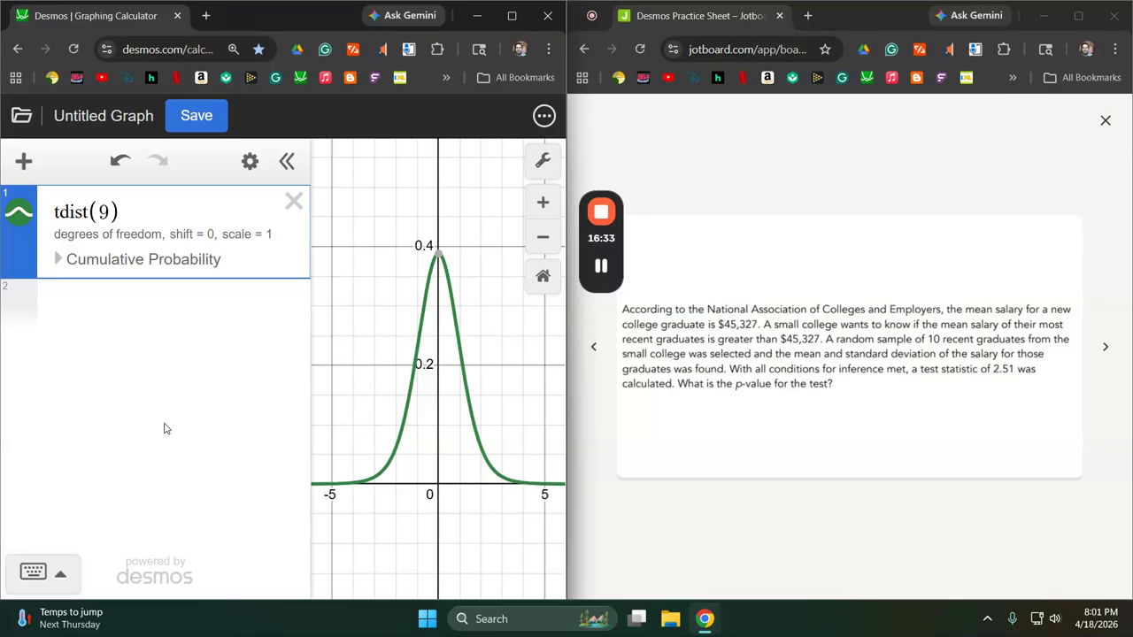
# Show the t-distribution's cumulative probability and compute the right-tail area from 2.51.
pyautogui.click(58, 260)
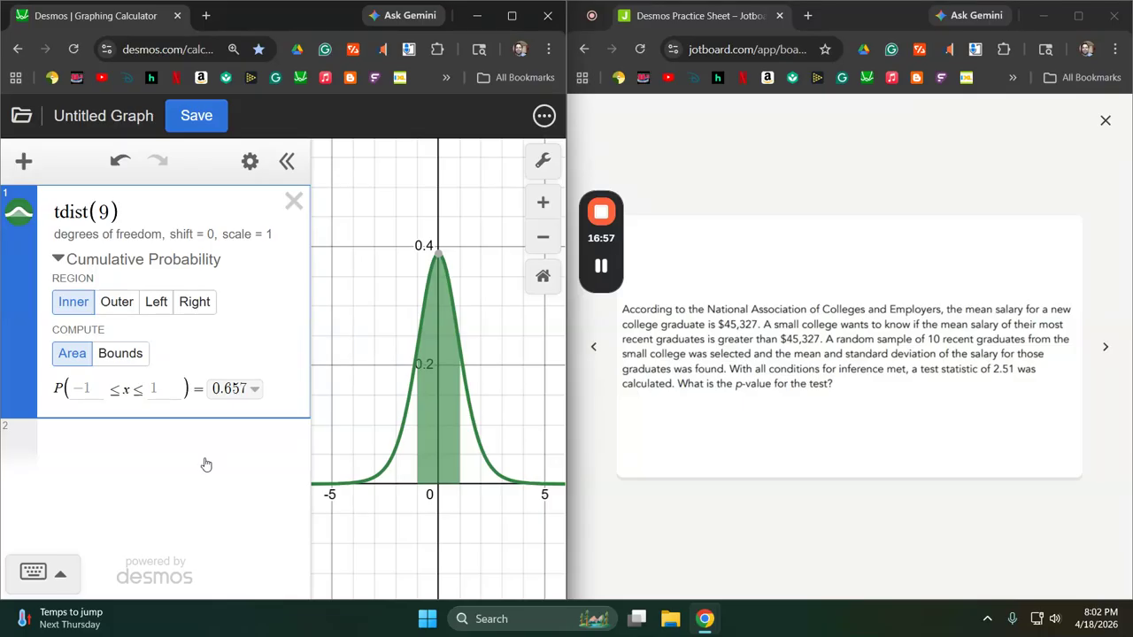
pyautogui.click(194, 302)
pyautogui.click(110, 389)
pyautogui.write('2.51')
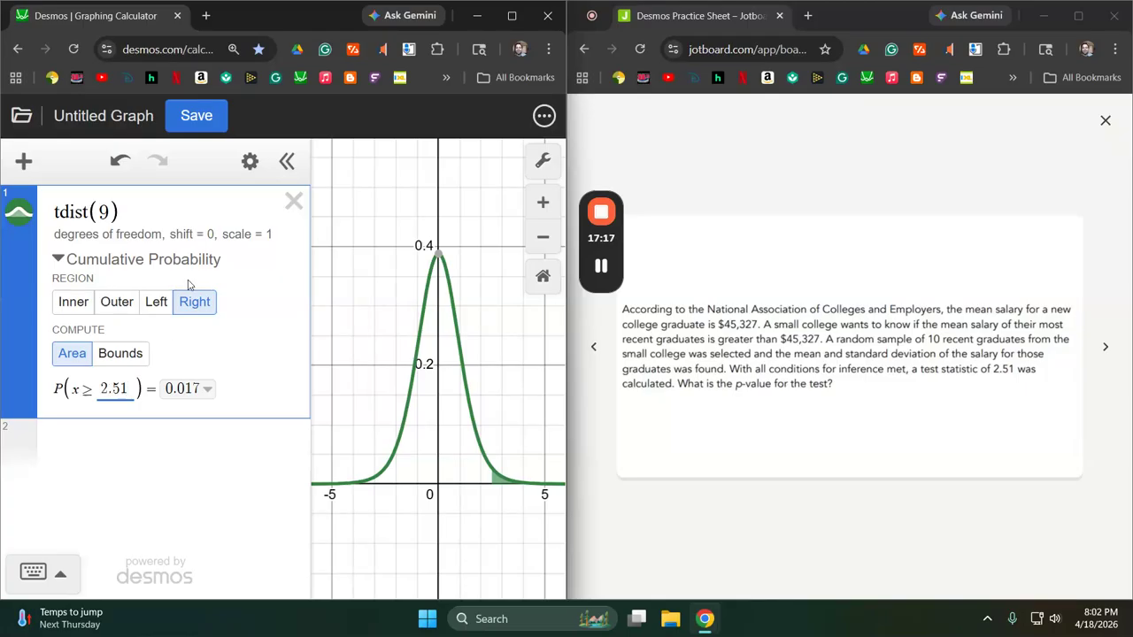
# Delete the t-distribution and advance the practice sheet to the question on owned and leased vehicles.
pyautogui.click(294, 202)
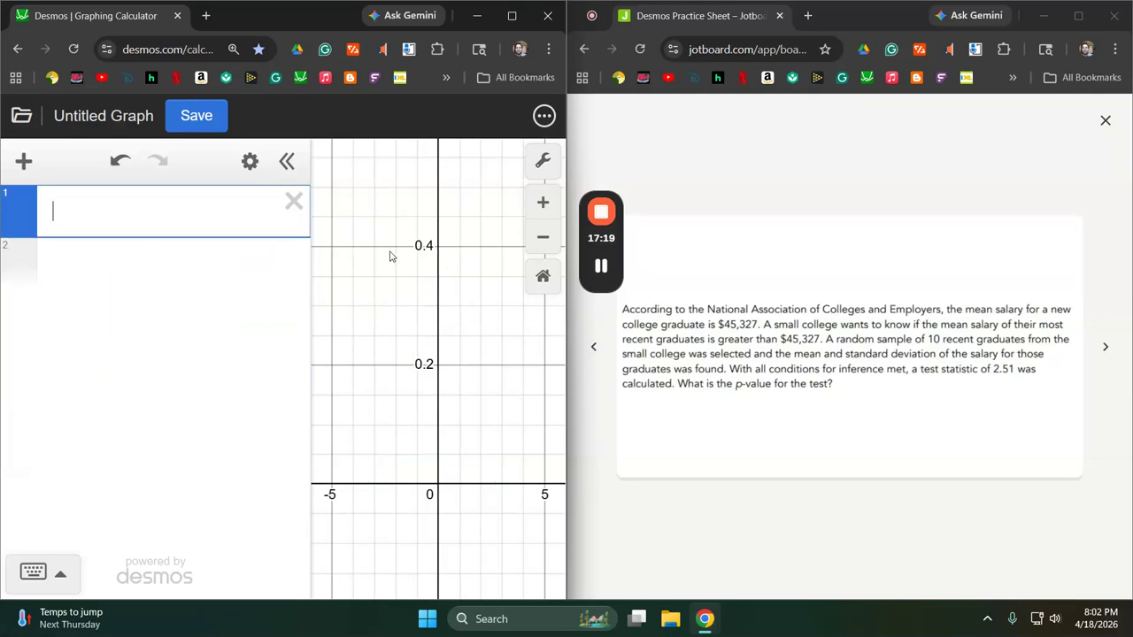
pyautogui.click(1104, 346)
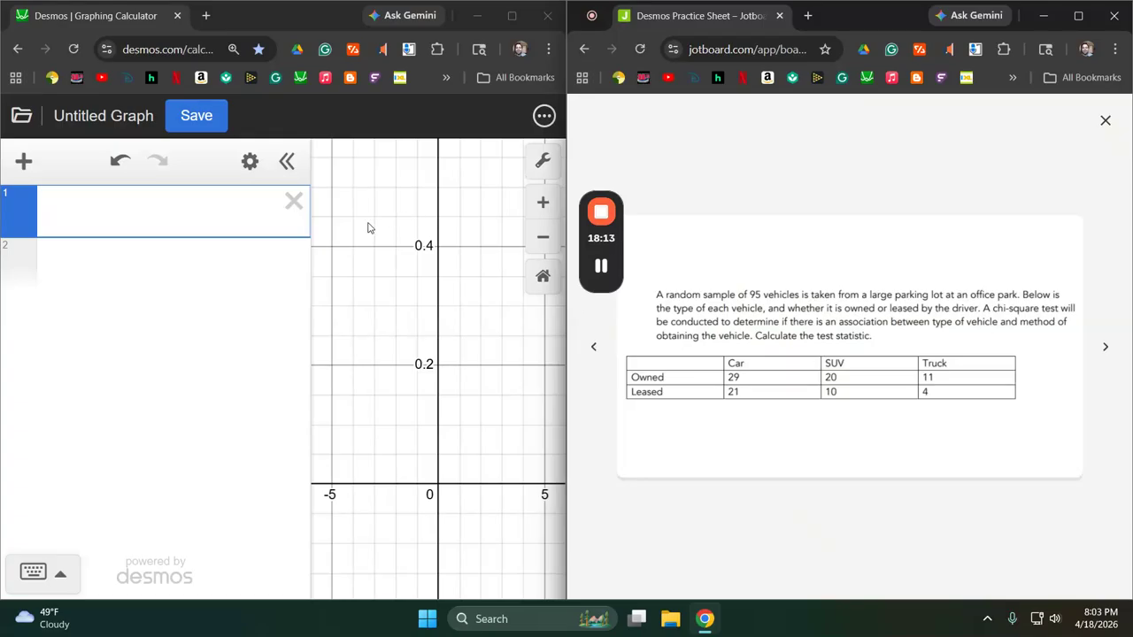
# Start a chi-square test for independence and enter the owned counts 29, 20 and 11 in the Group A row.
pyautogui.click(24, 161)
pyautogui.click(83, 335)
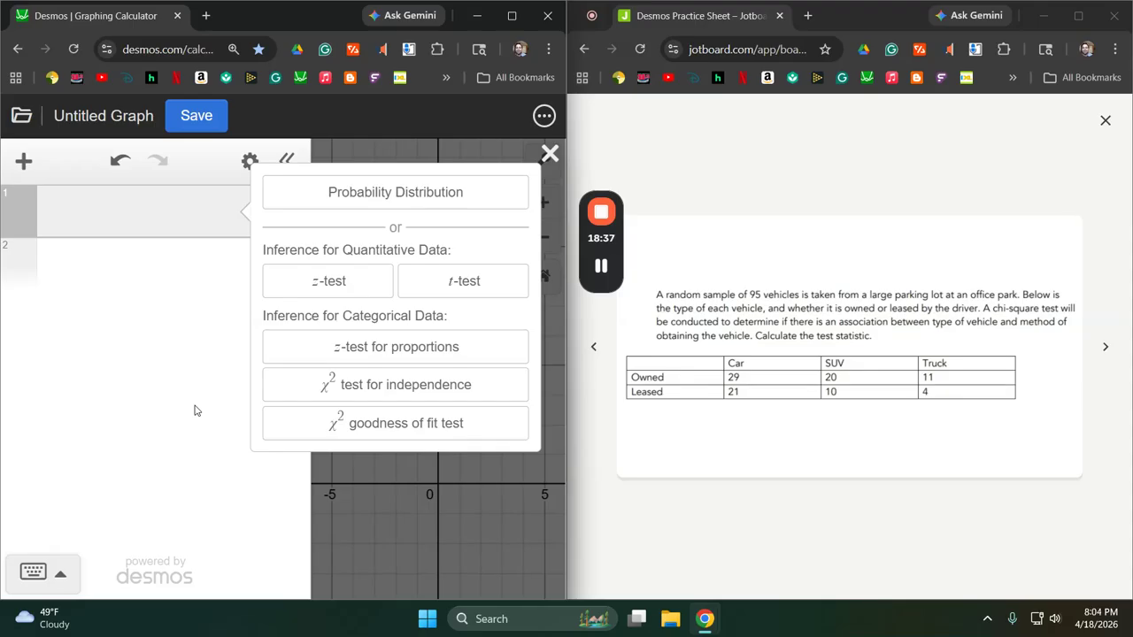
pyautogui.click(362, 392)
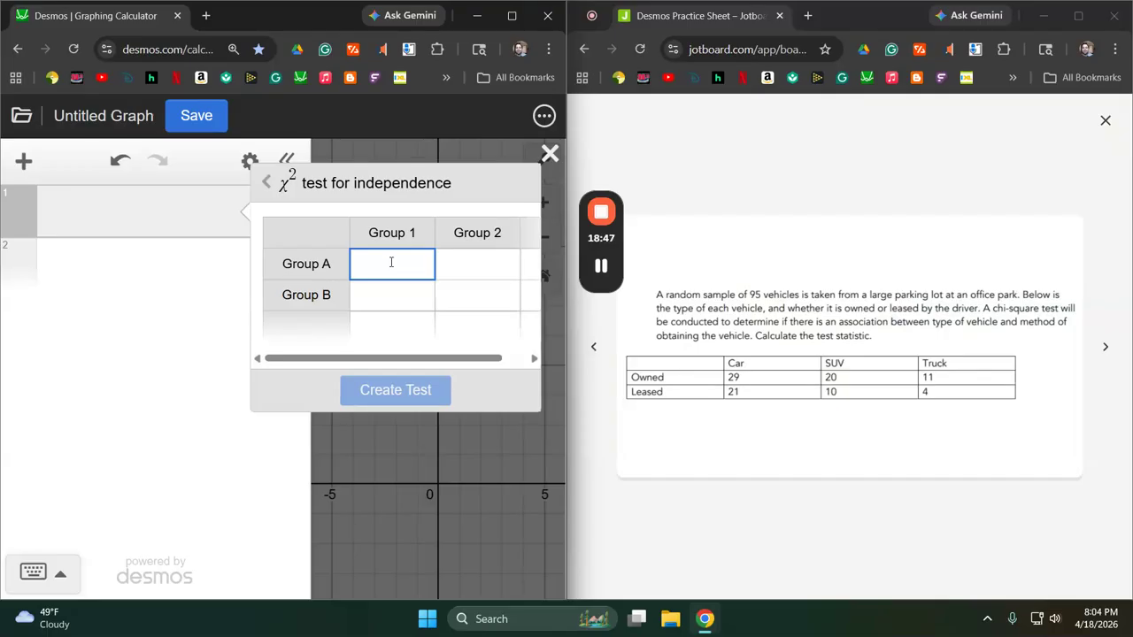
pyautogui.write('29')
pyautogui.press('Tab')
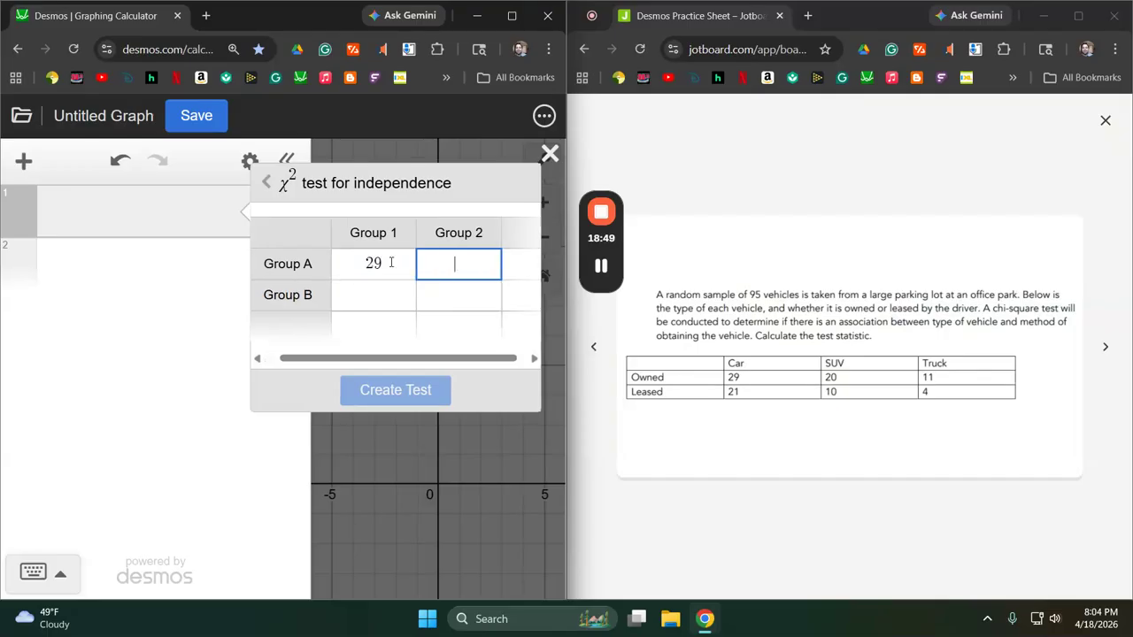
pyautogui.write('20')
pyautogui.press('Tab')
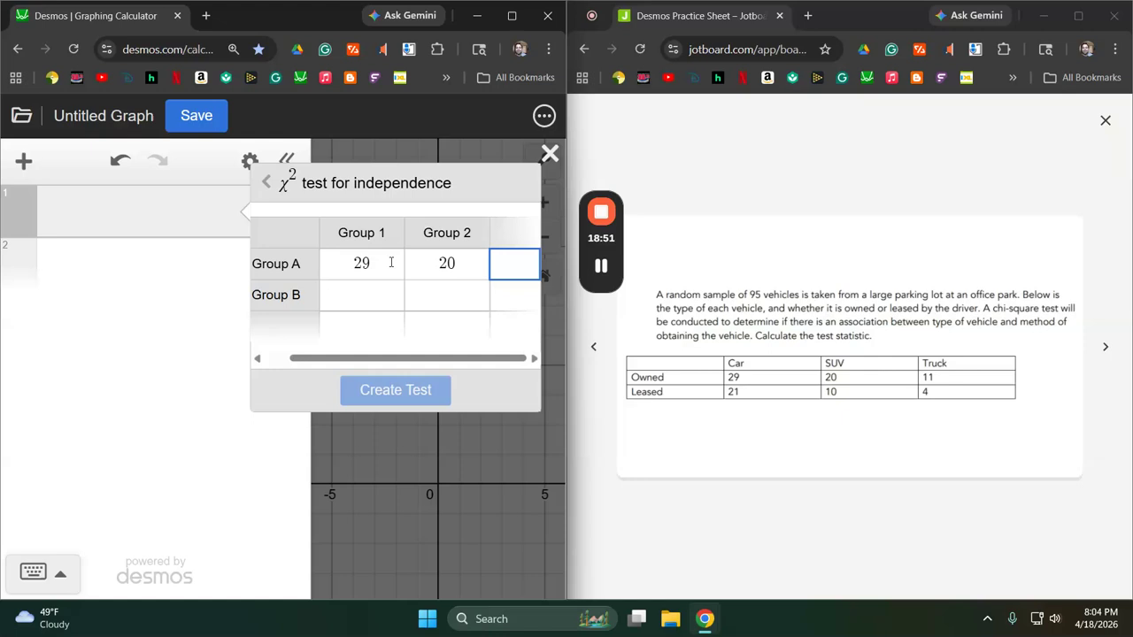
pyautogui.write('11')
pyautogui.press('Tab')
pyautogui.press('Return')
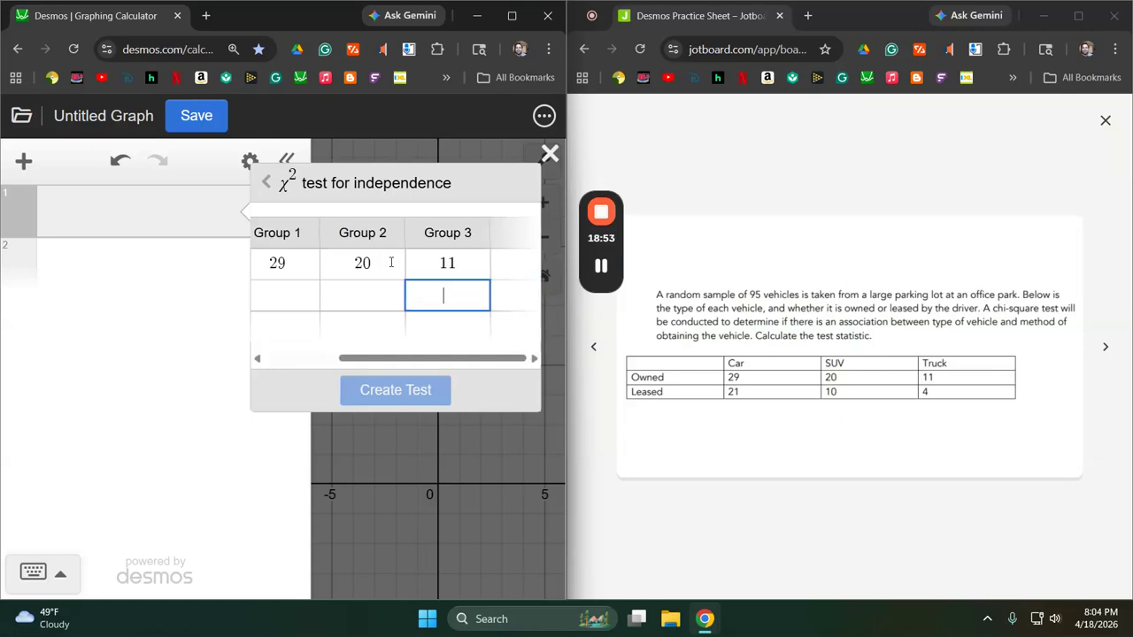
# Enter the leased counts 21, 10 and 4 in the Group B row and create the test.
pyautogui.write('21')
pyautogui.press('Tab')
pyautogui.write('10')
pyautogui.press('Tab')
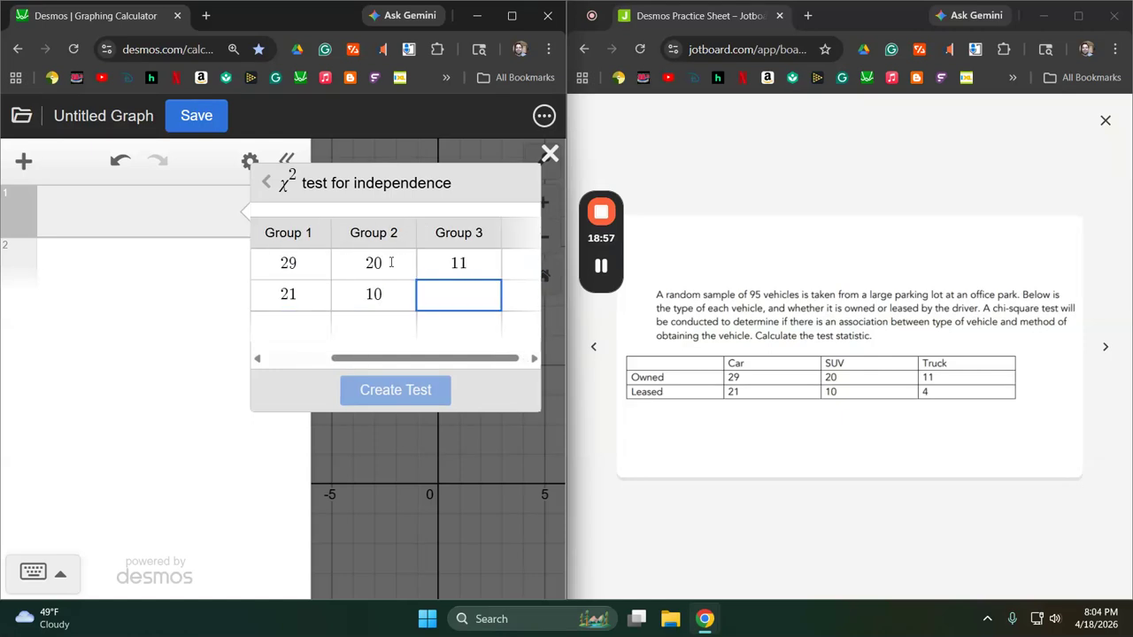
pyautogui.write('4')
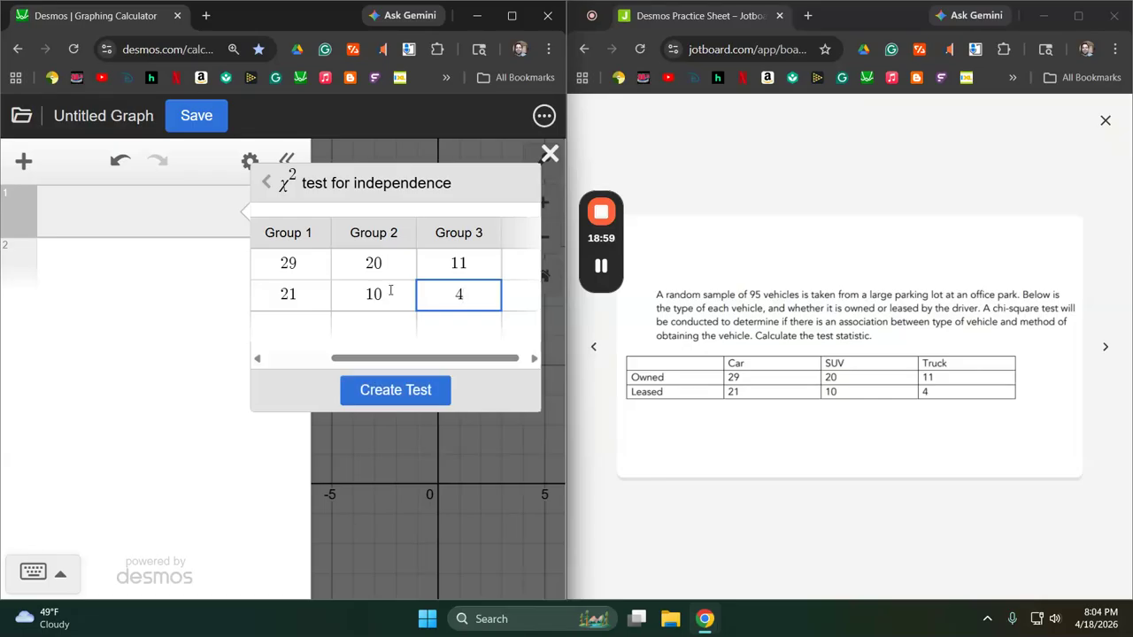
pyautogui.click(398, 391)
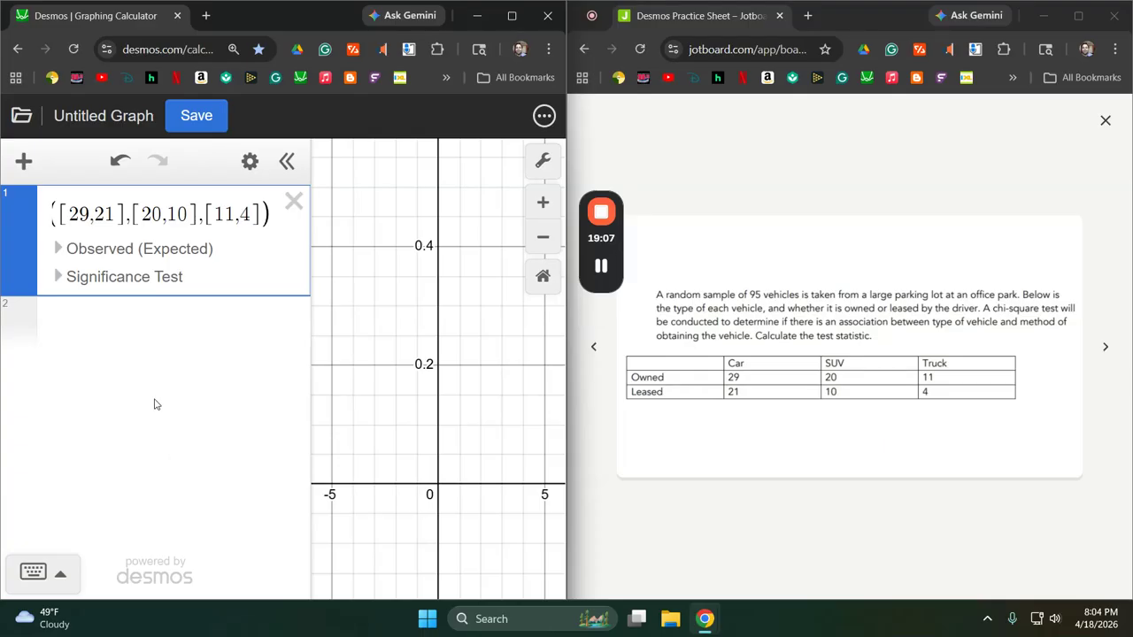
# Show the test's observed and expected counts with contributions, and expand its significance test results.
pyautogui.click(57, 249)
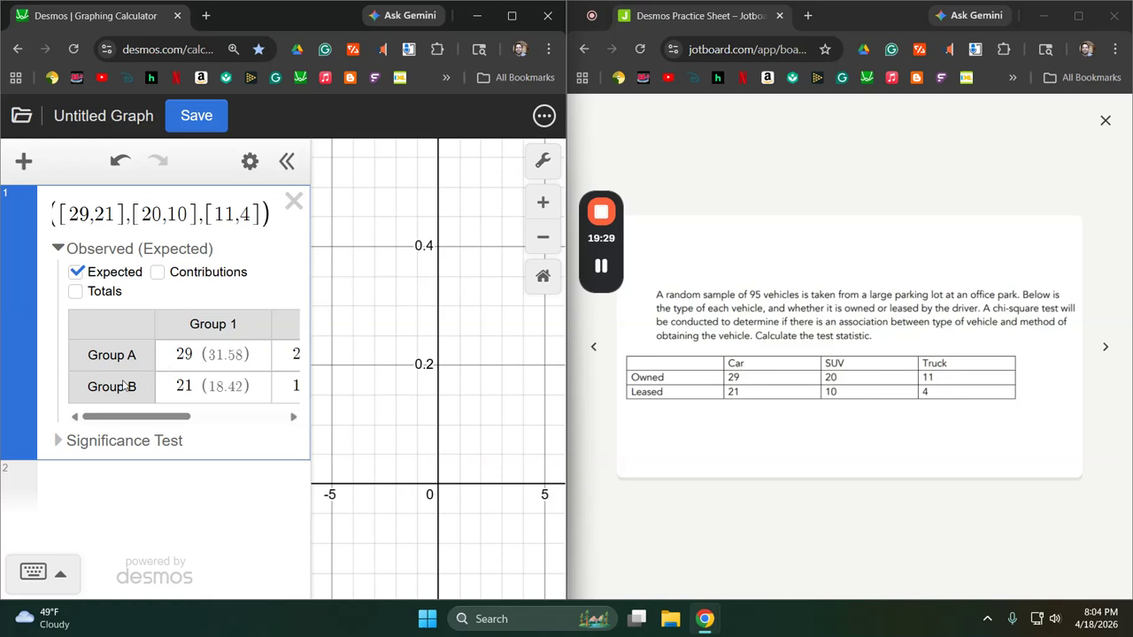
pyautogui.click(158, 272)
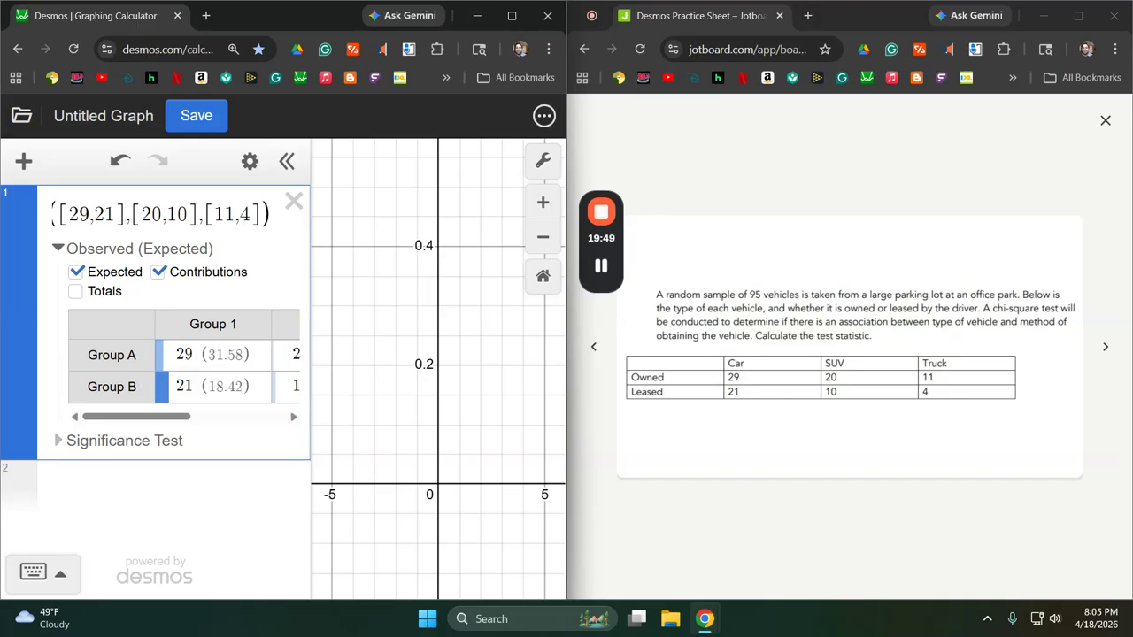
pyautogui.click(59, 441)
pyautogui.scroll(-1, 193, 409)
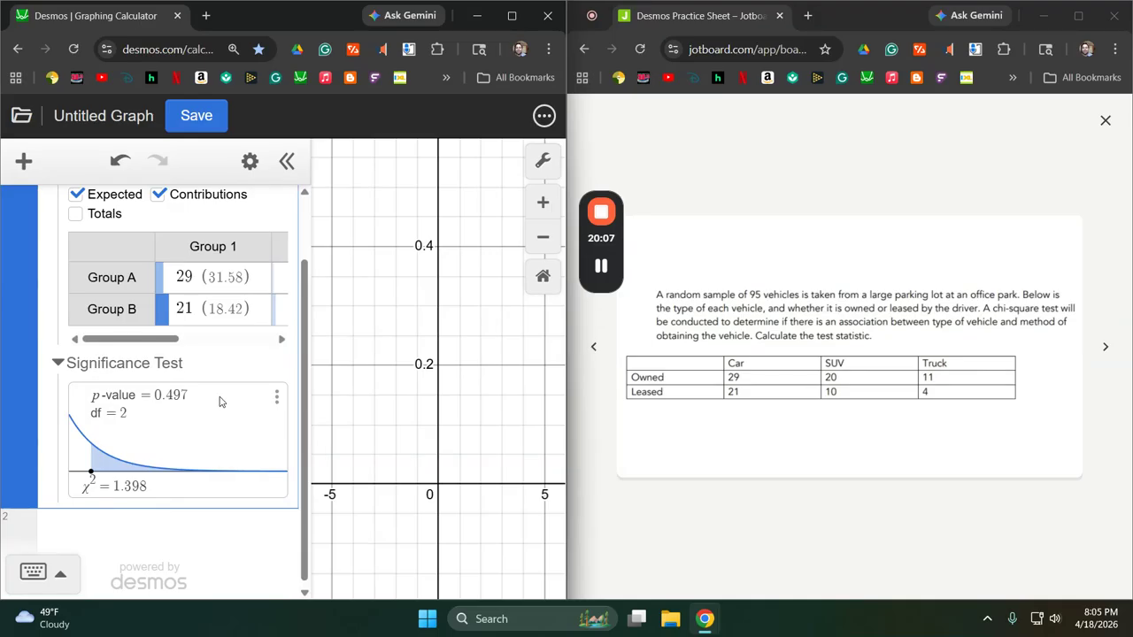
# Delete the chi-square test and advance the practice sheet to the GRE verbal scores question.
pyautogui.scroll(2, 222, 402)
pyautogui.click(277, 207)
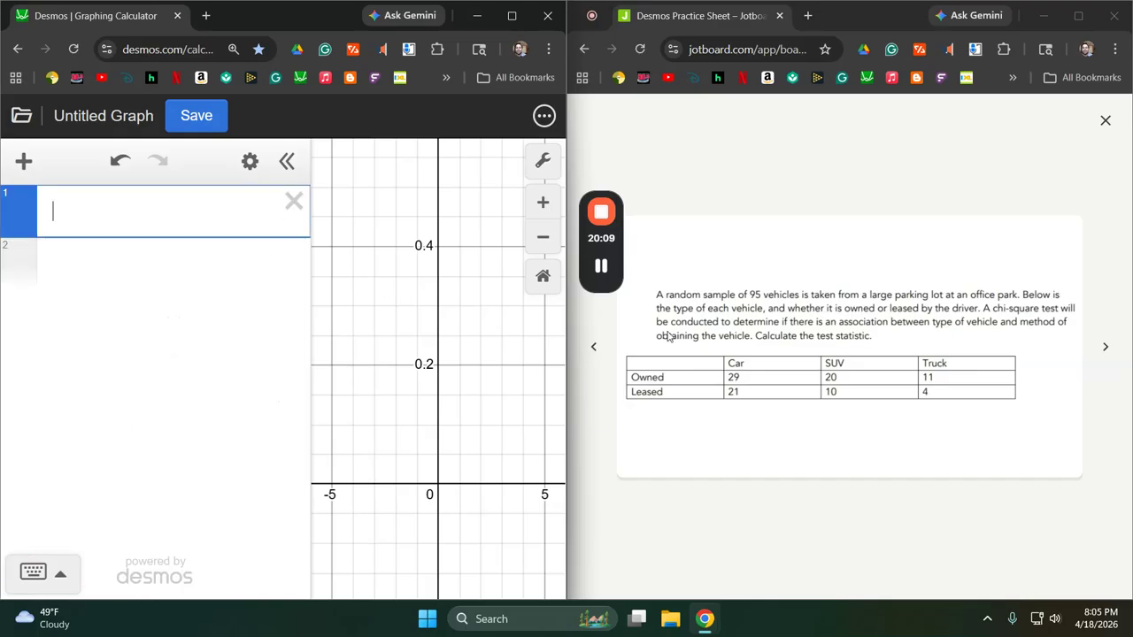
pyautogui.click(1104, 347)
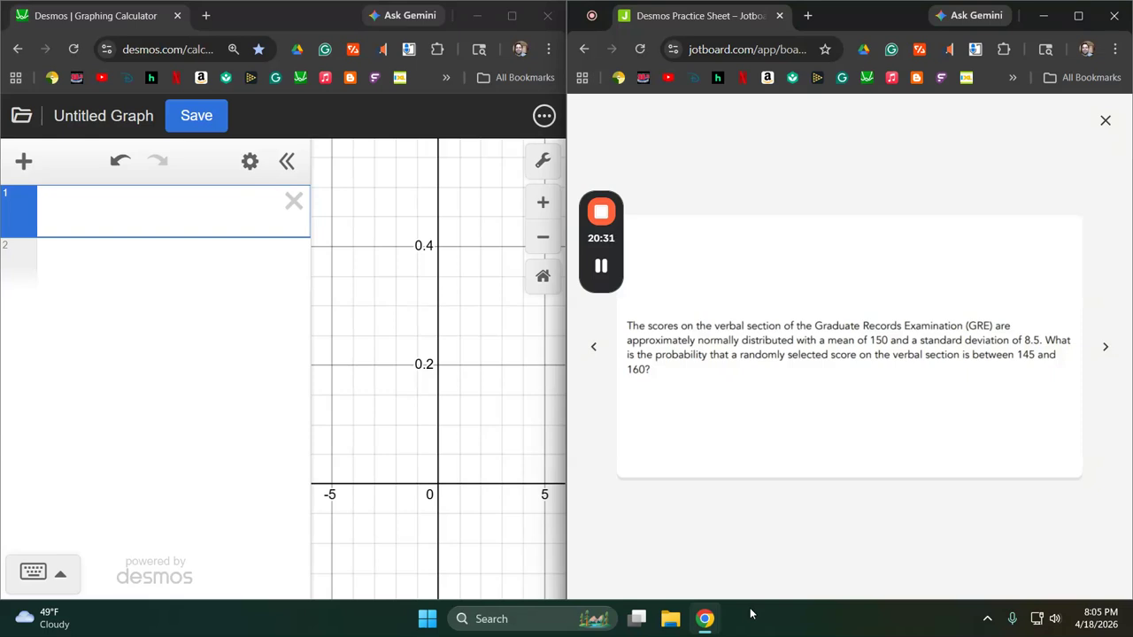
# Create a normal probability distribution with mean 150 and standard deviation 8.5.
pyautogui.click(24, 161)
pyautogui.click(86, 334)
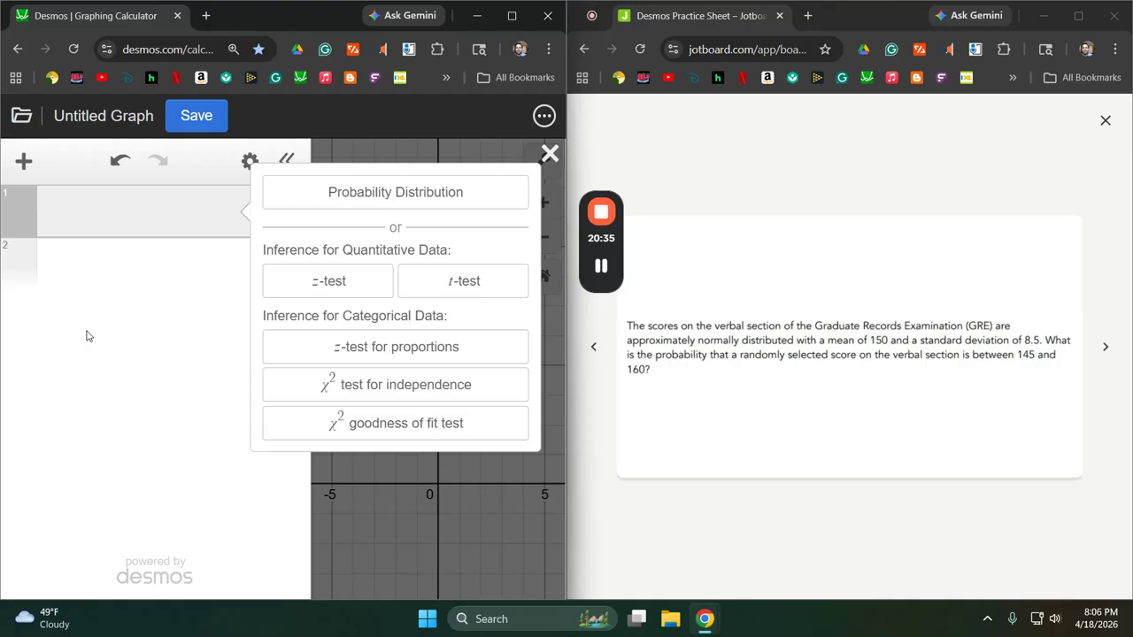
pyautogui.click(381, 194)
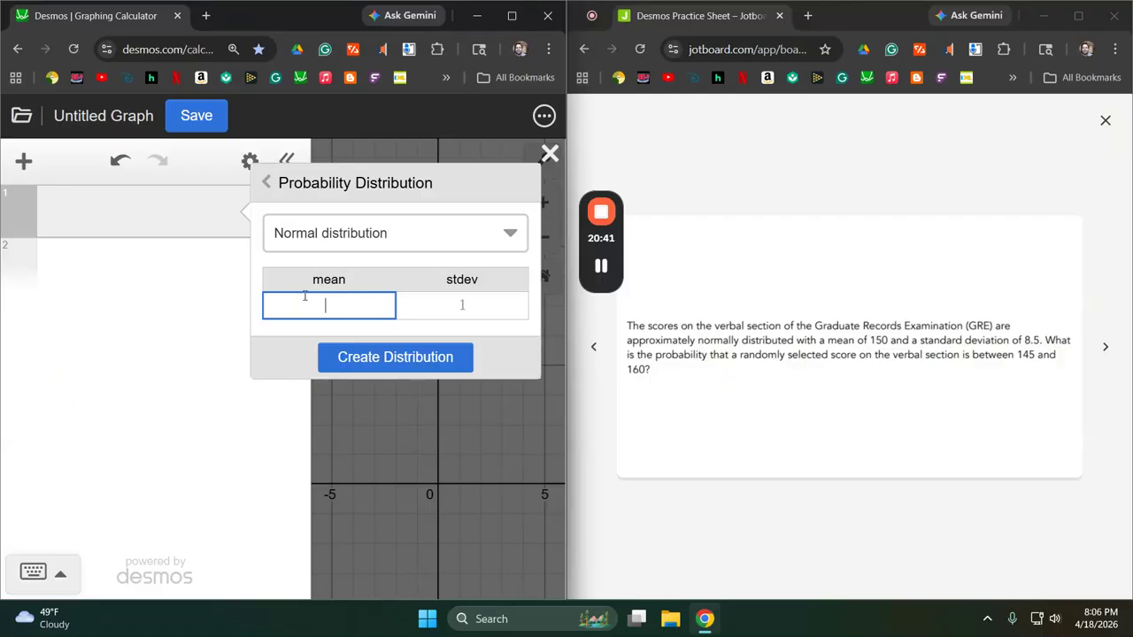
pyautogui.write('150')
pyautogui.press('Tab')
pyautogui.write('8.5')
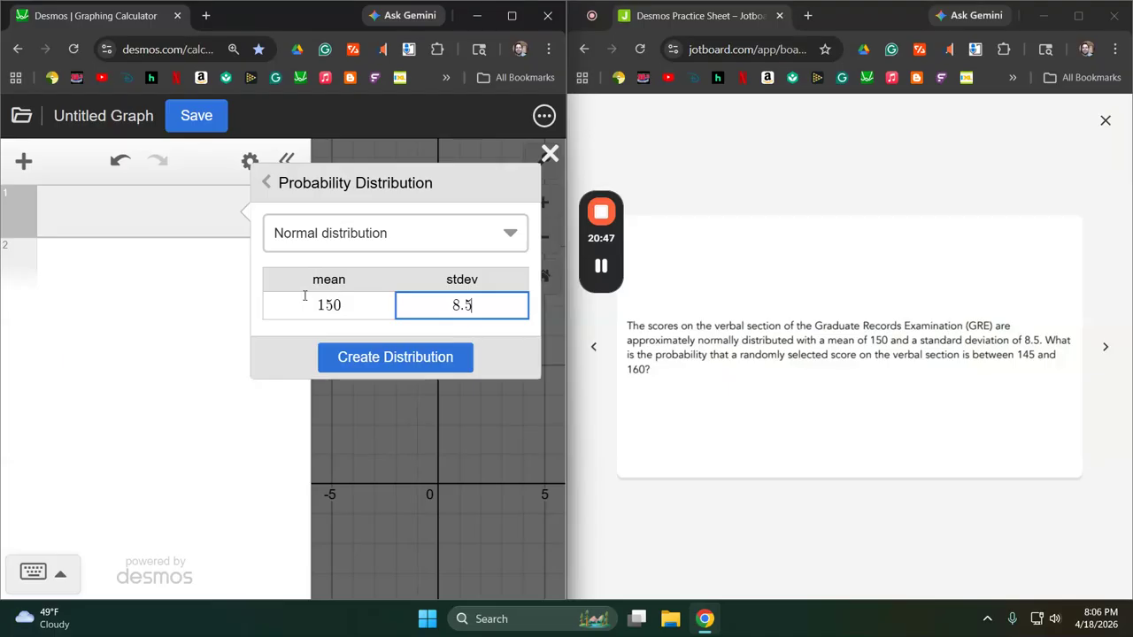
pyautogui.click(382, 359)
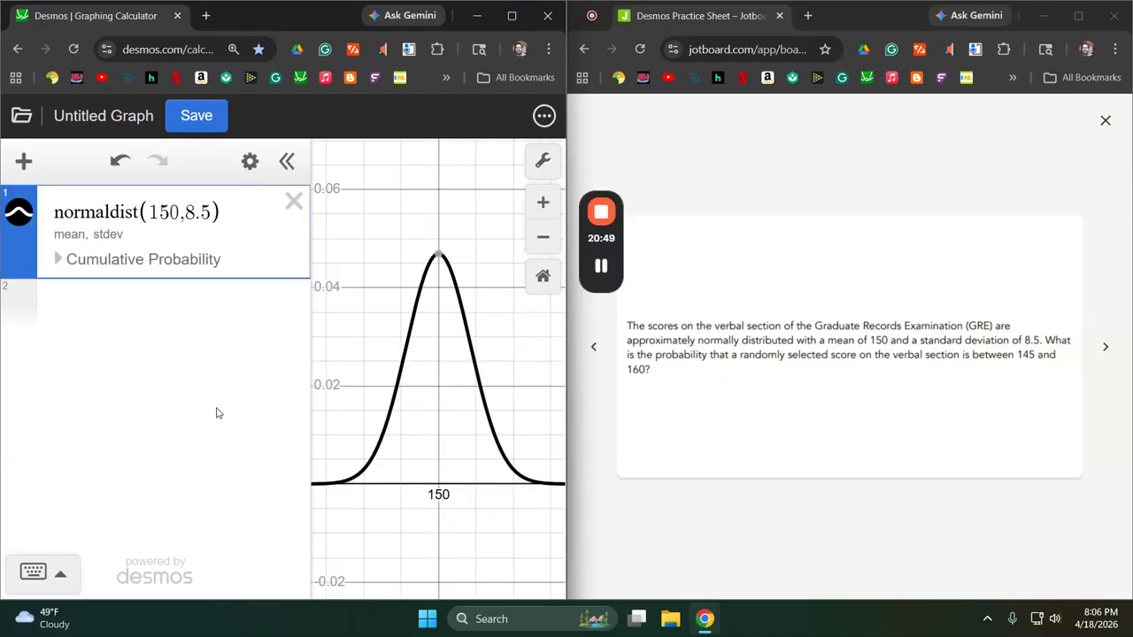
# Compute the normal distribution's inner cumulative probability for scores between 145 and 160.
pyautogui.click(59, 260)
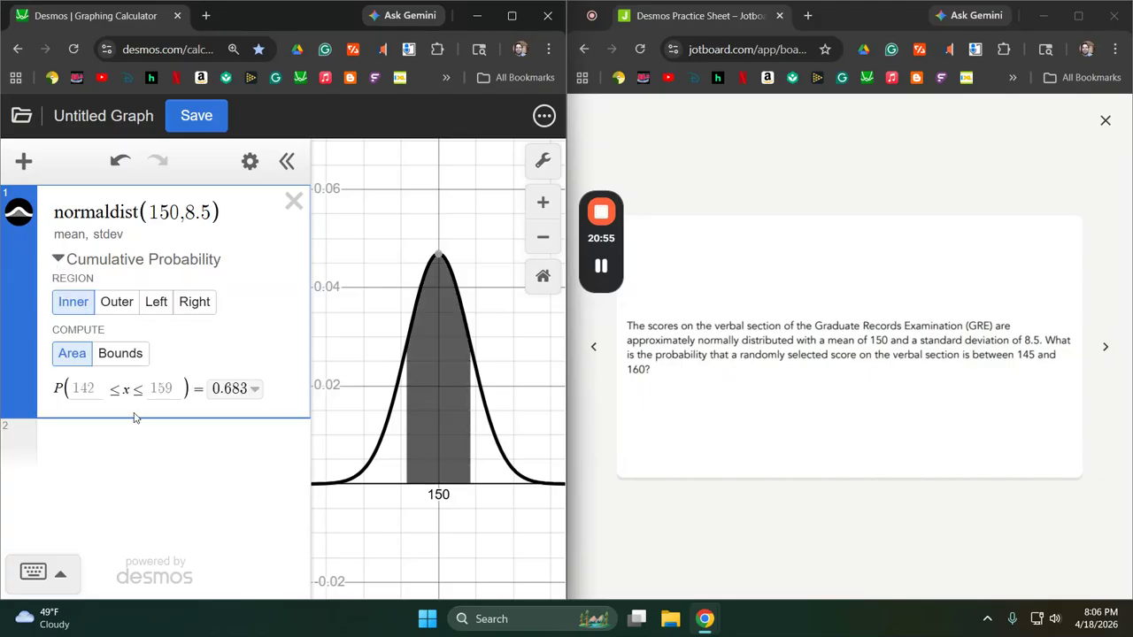
pyautogui.click(89, 387)
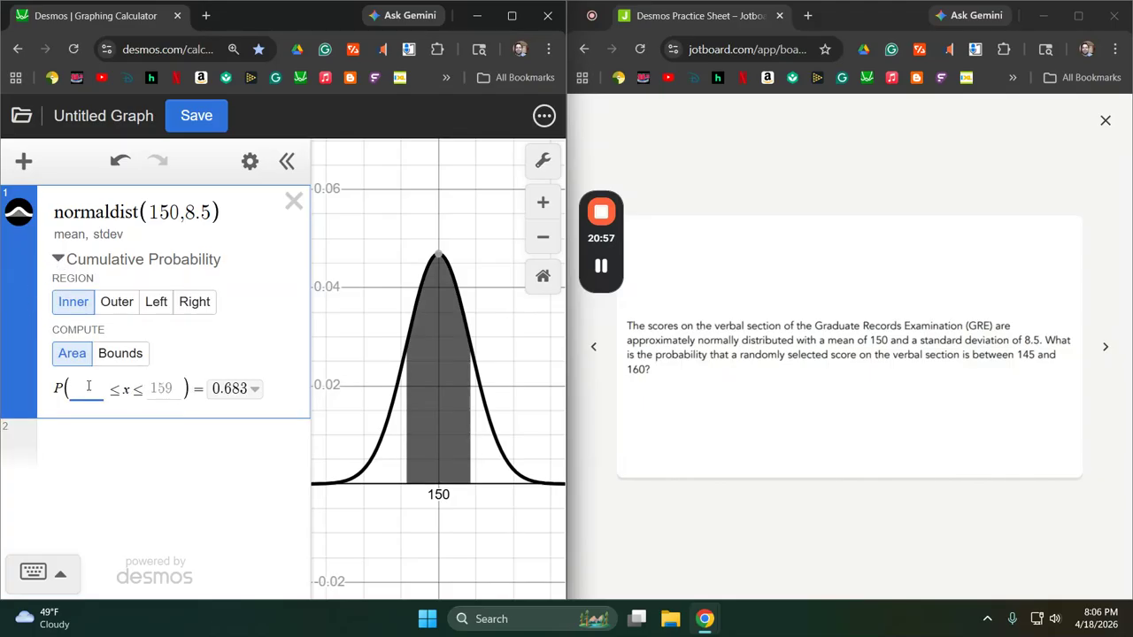
pyautogui.write('145')
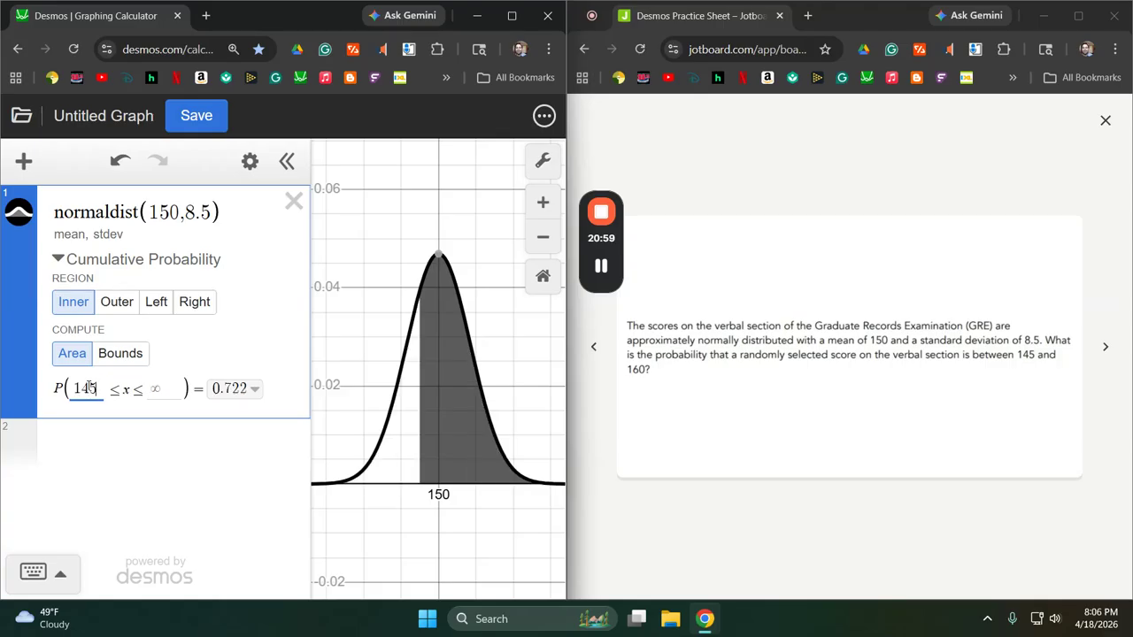
pyautogui.press('Tab')
pyautogui.write('160')
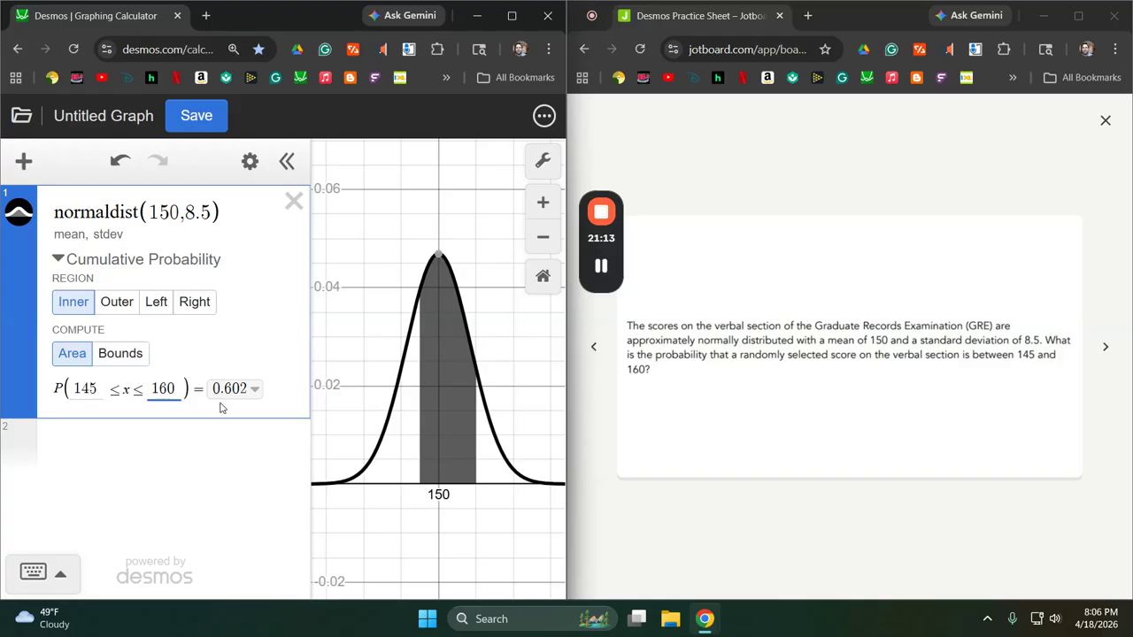
# Delete the normal distribution and advance the practice sheet to the bakery cookie dough question.
pyautogui.click(294, 201)
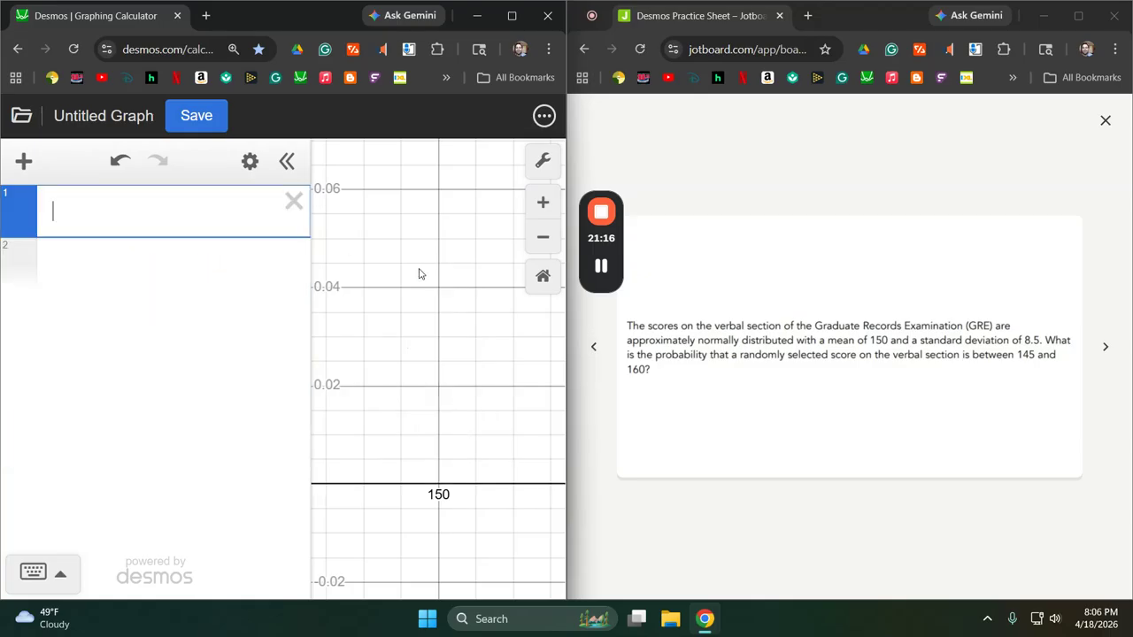
pyautogui.click(1105, 346)
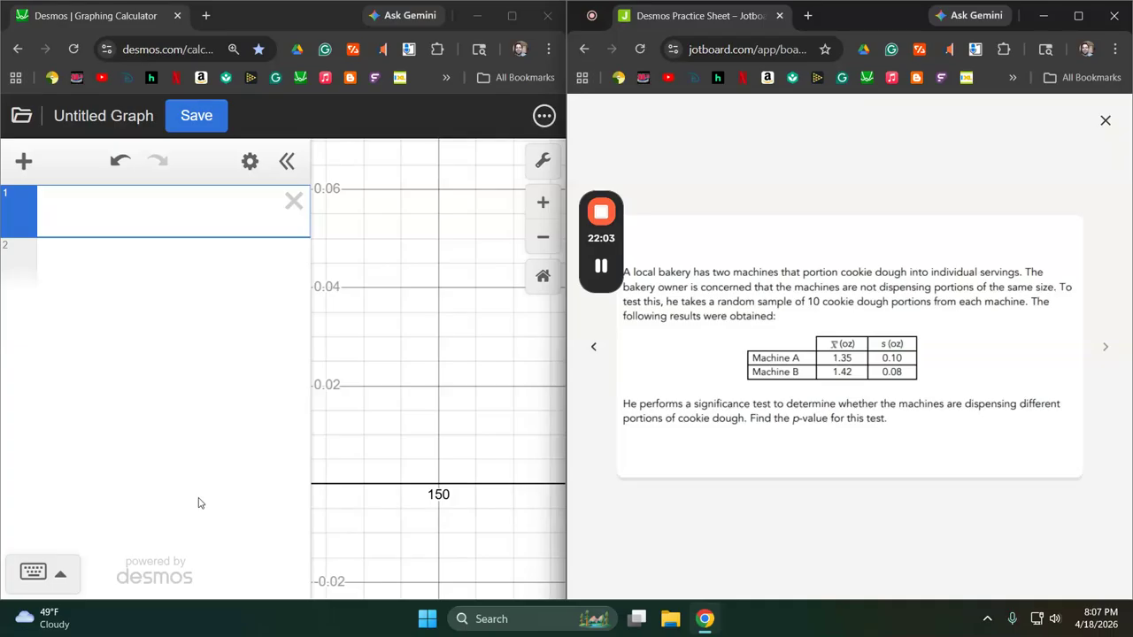
# Start a t-test from summary statistics and enter sample 1 with size 10, mean 1.35 and standard deviation 0.10.
pyautogui.click(26, 164)
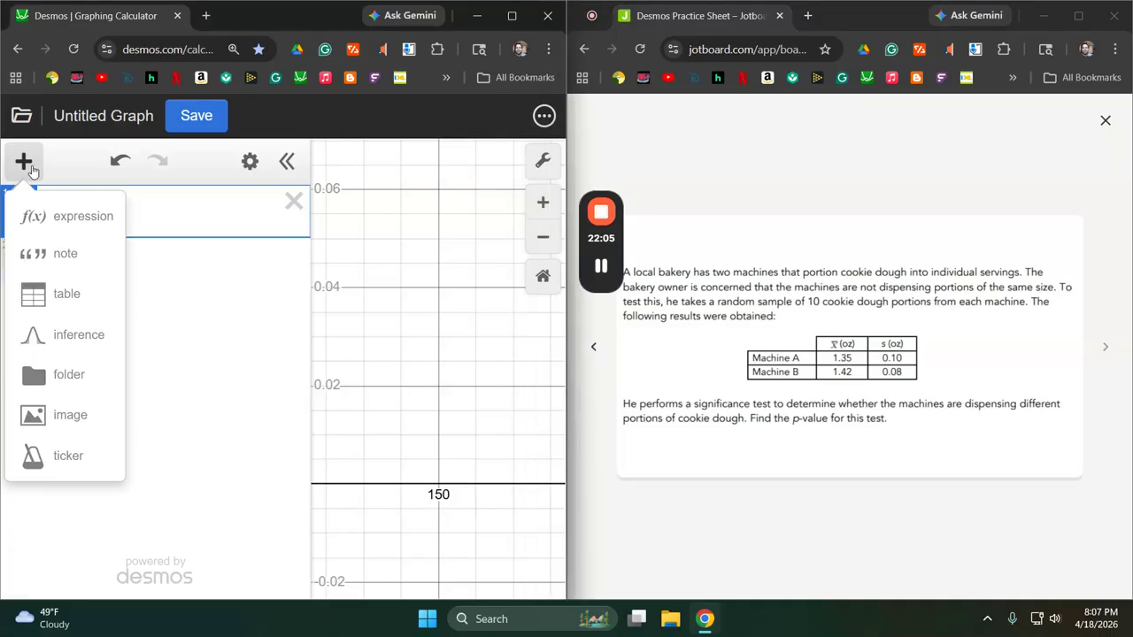
pyautogui.click(78, 337)
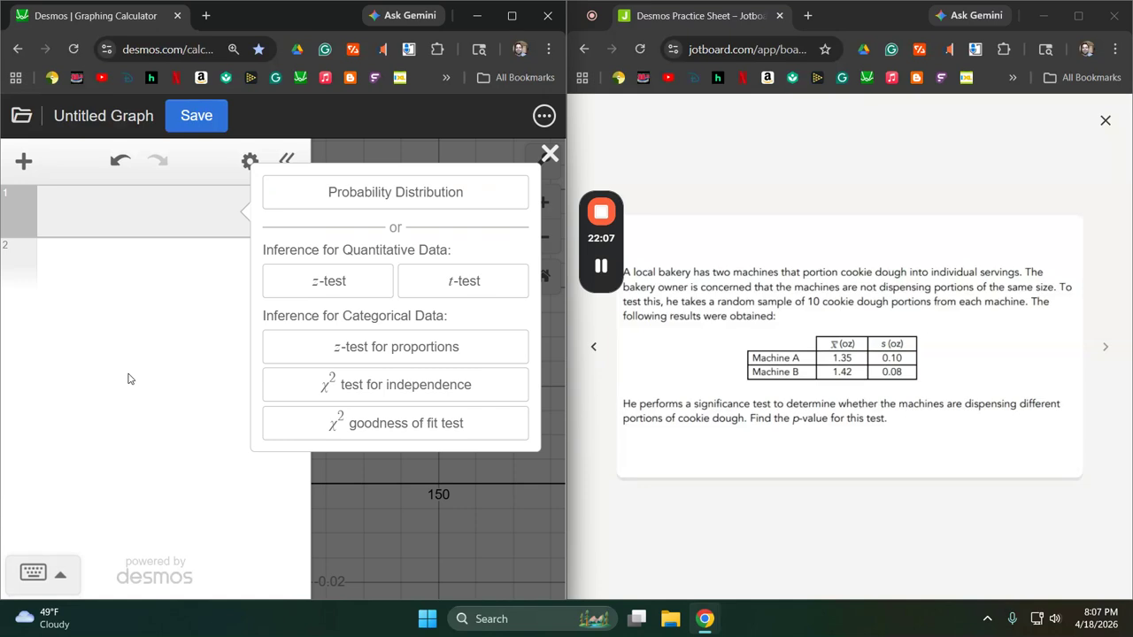
pyautogui.click(496, 288)
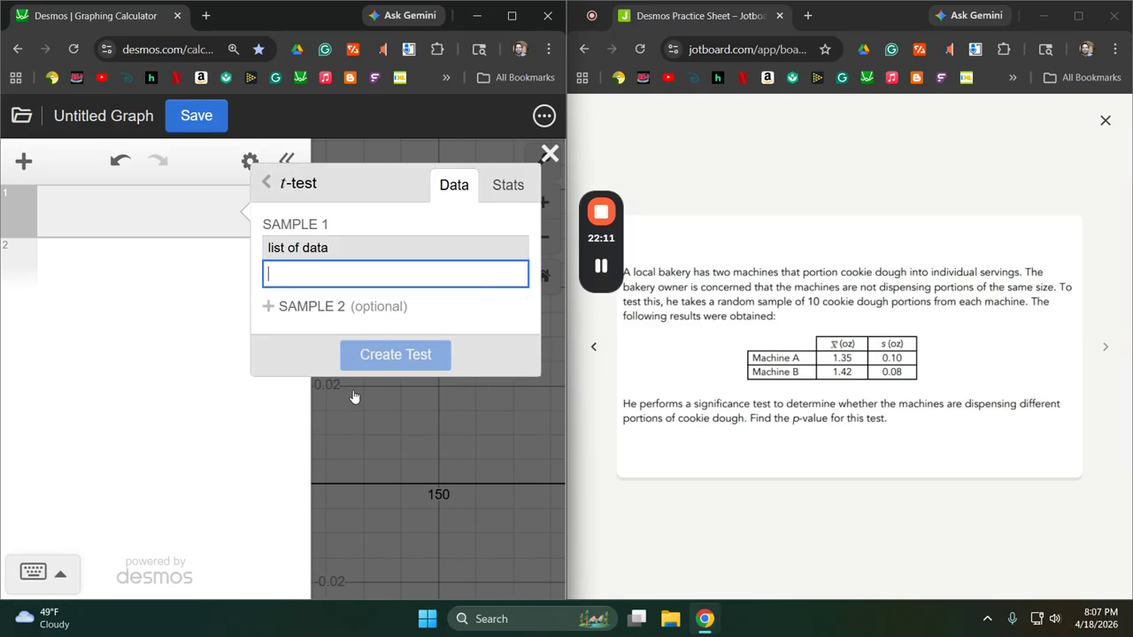
pyautogui.click(498, 184)
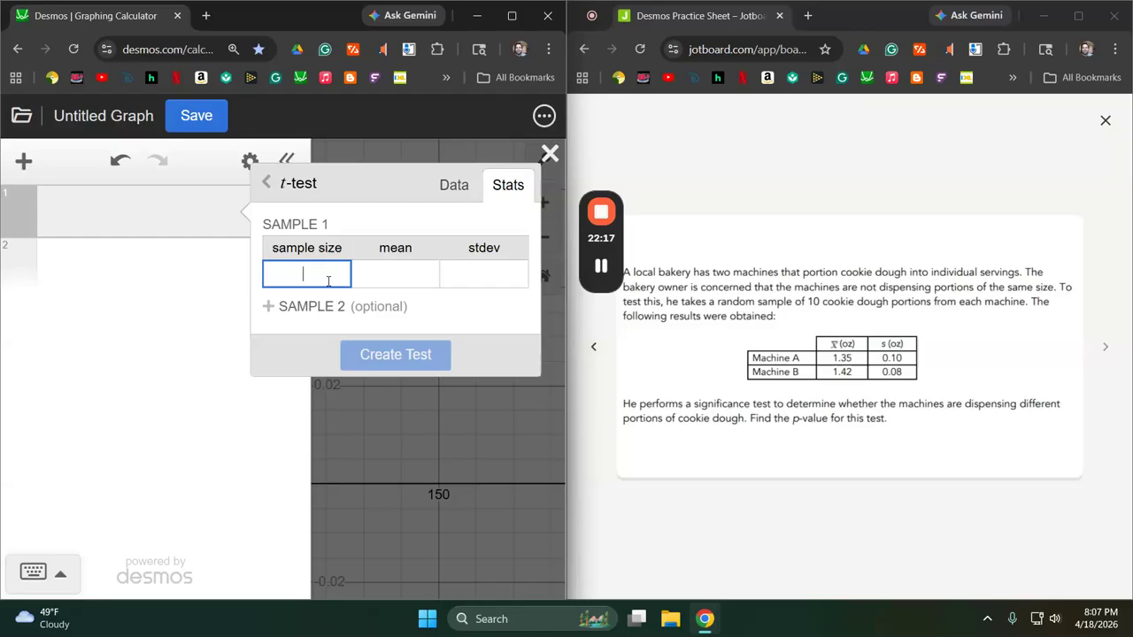
pyautogui.write('10')
pyautogui.press('Tab')
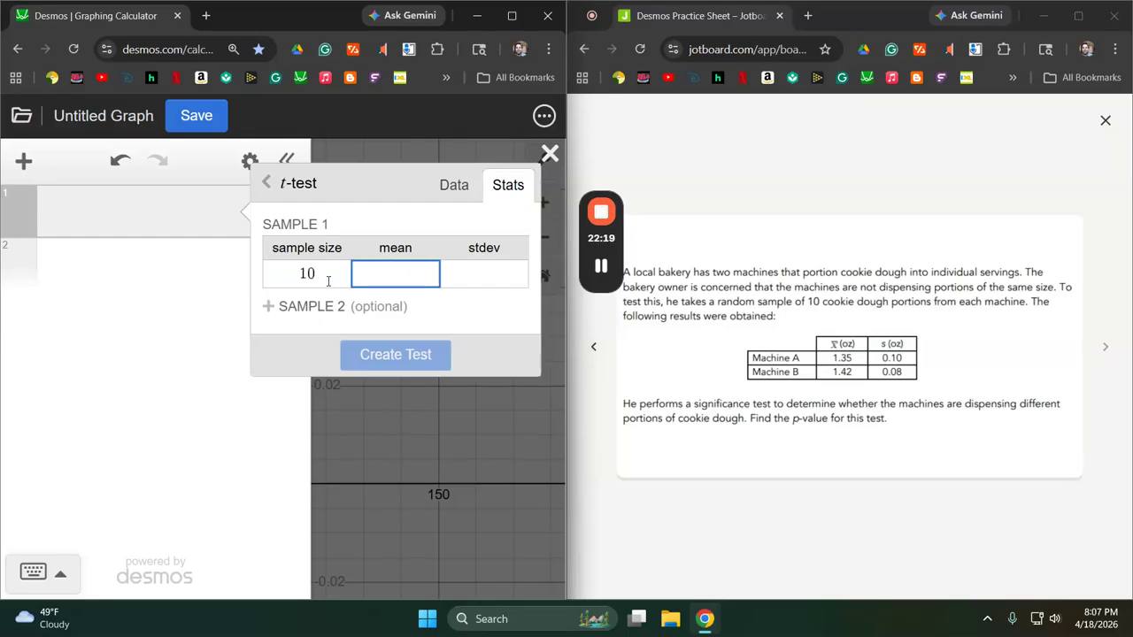
pyautogui.write('1.35')
pyautogui.press('Tab')
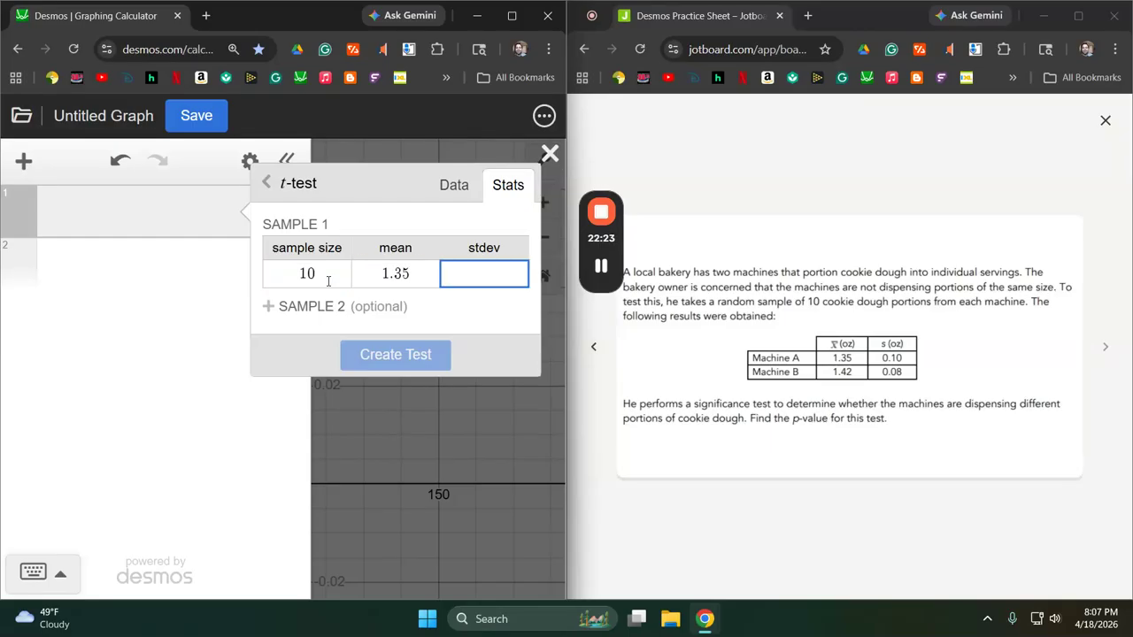
pyautogui.write('0.0')
pyautogui.press('BackSpace')
pyautogui.write('10')
# Add sample 2 with size 10, mean 1.42 and standard deviation 0.08, and create the test with its significance test results expanded.
pyautogui.click(318, 306)
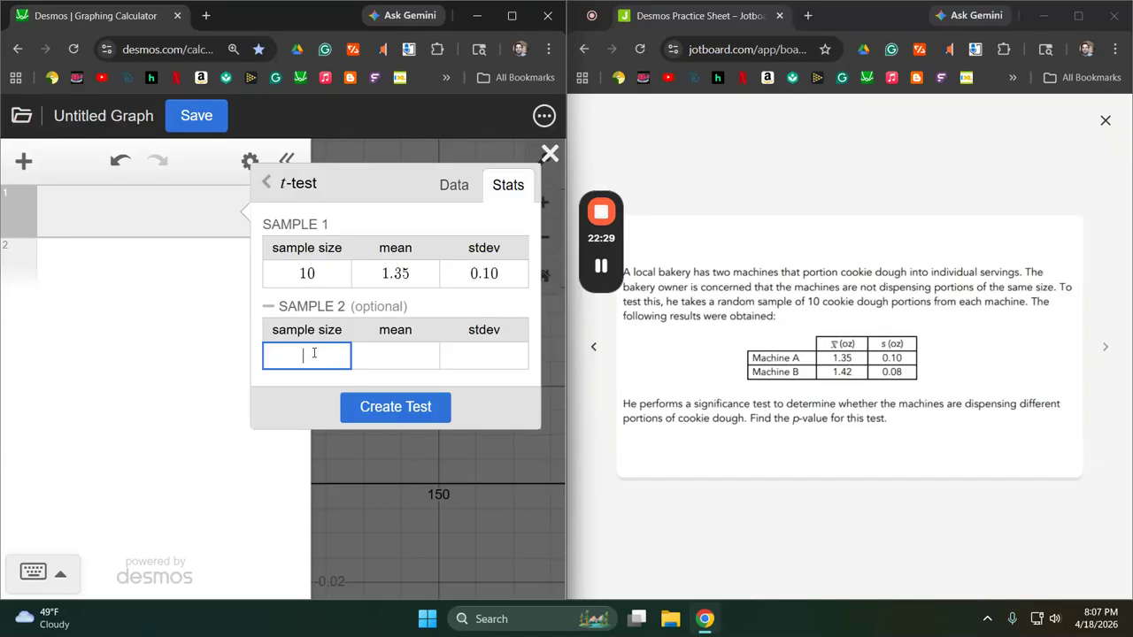
pyautogui.write('10')
pyautogui.press('Tab')
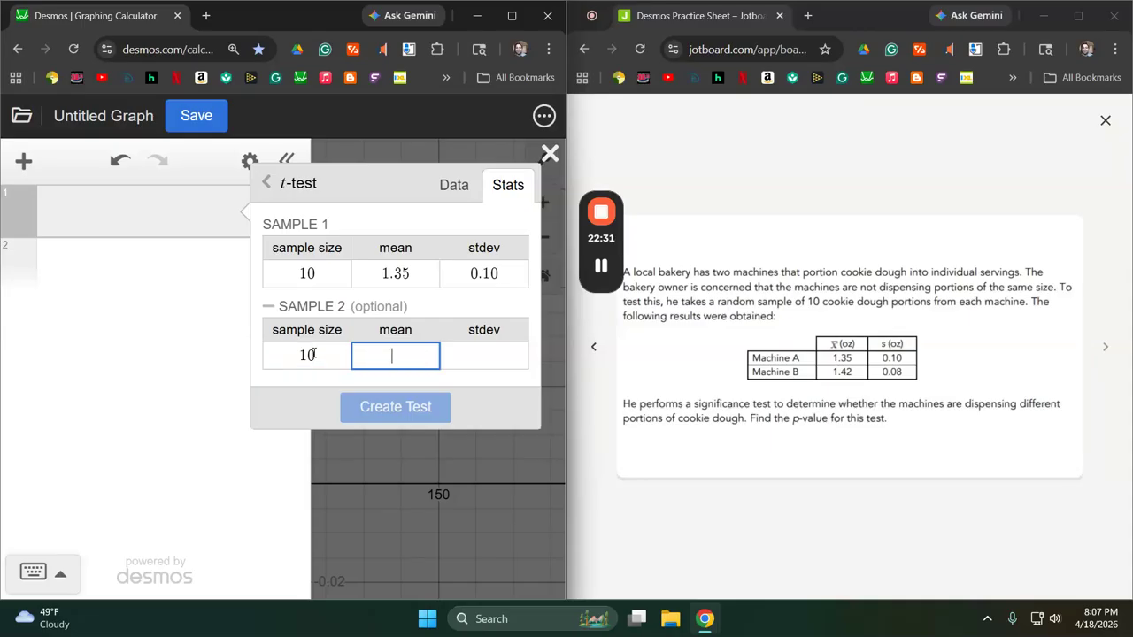
pyautogui.write('1.42')
pyautogui.press('Tab')
pyautogui.write('0.08')
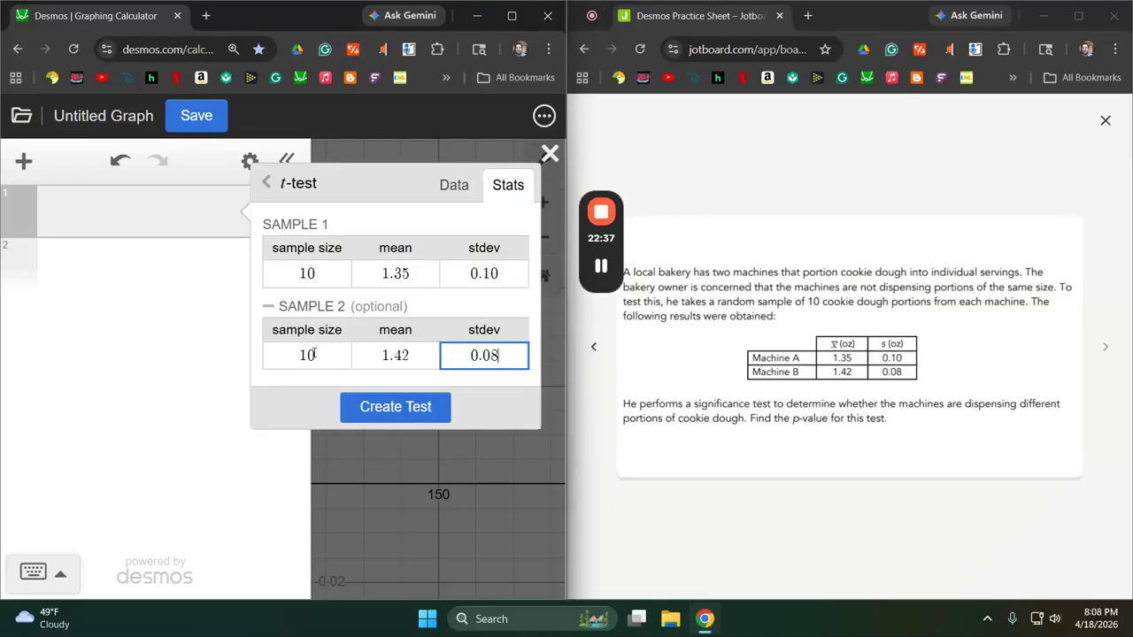
pyautogui.click(383, 408)
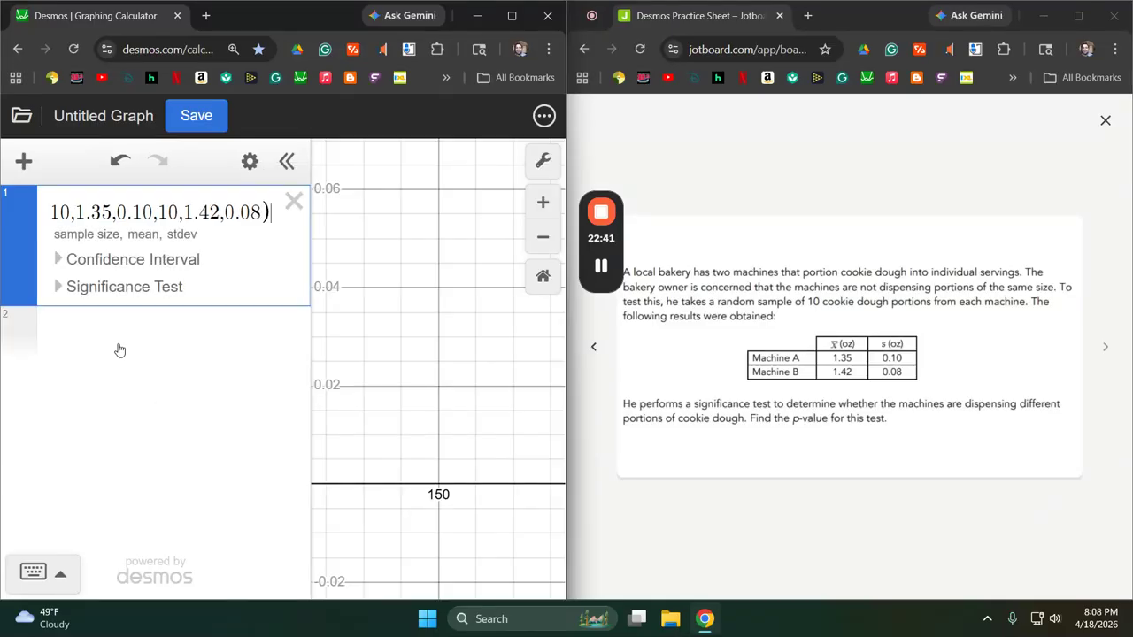
pyautogui.click(58, 287)
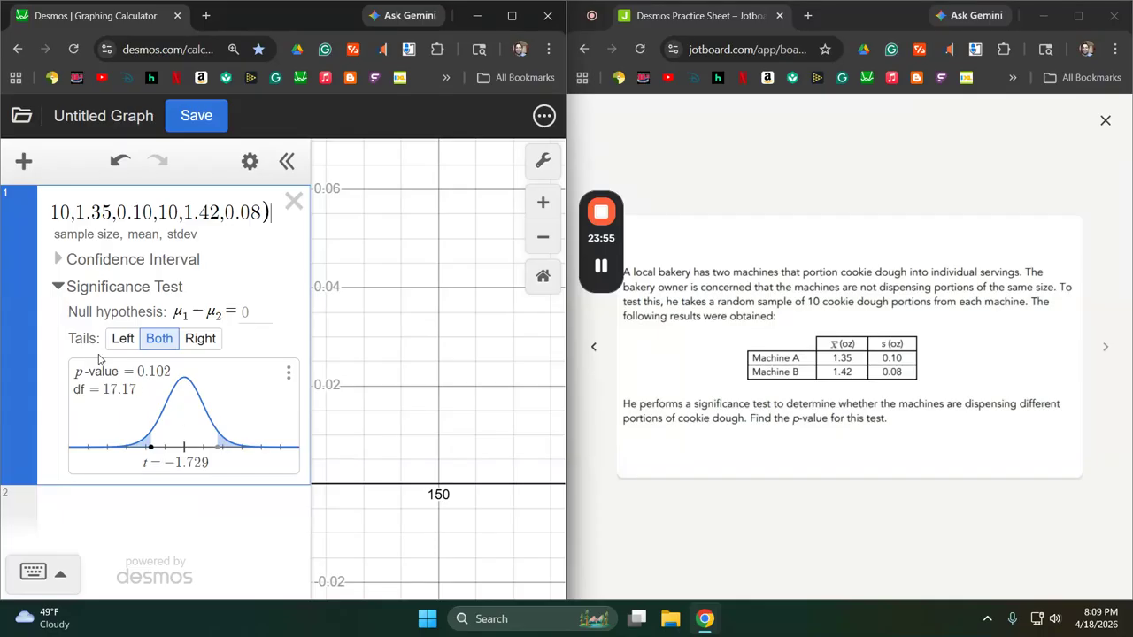
# Create a t-distribution with 9 degrees of freedom below the t-test.
pyautogui.click(25, 163)
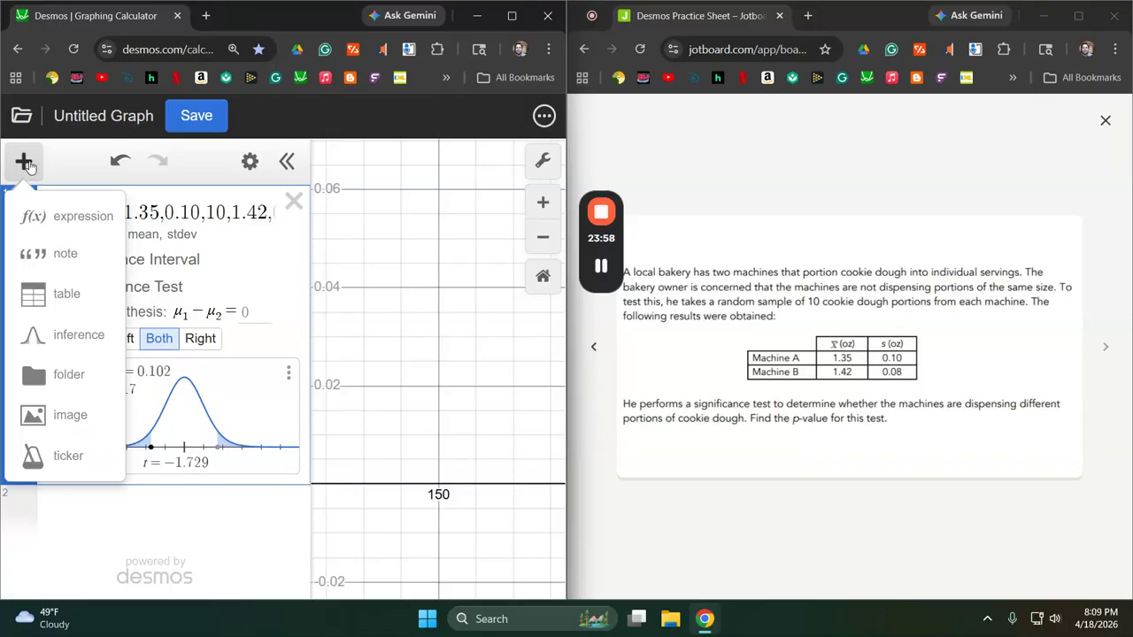
pyautogui.click(78, 338)
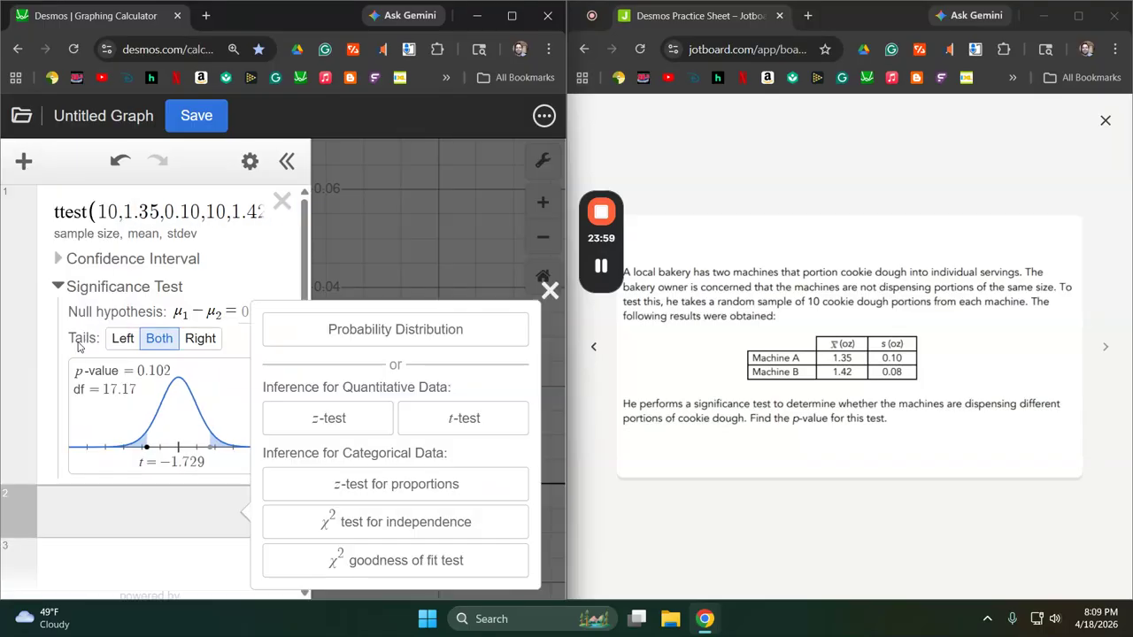
pyautogui.click(384, 332)
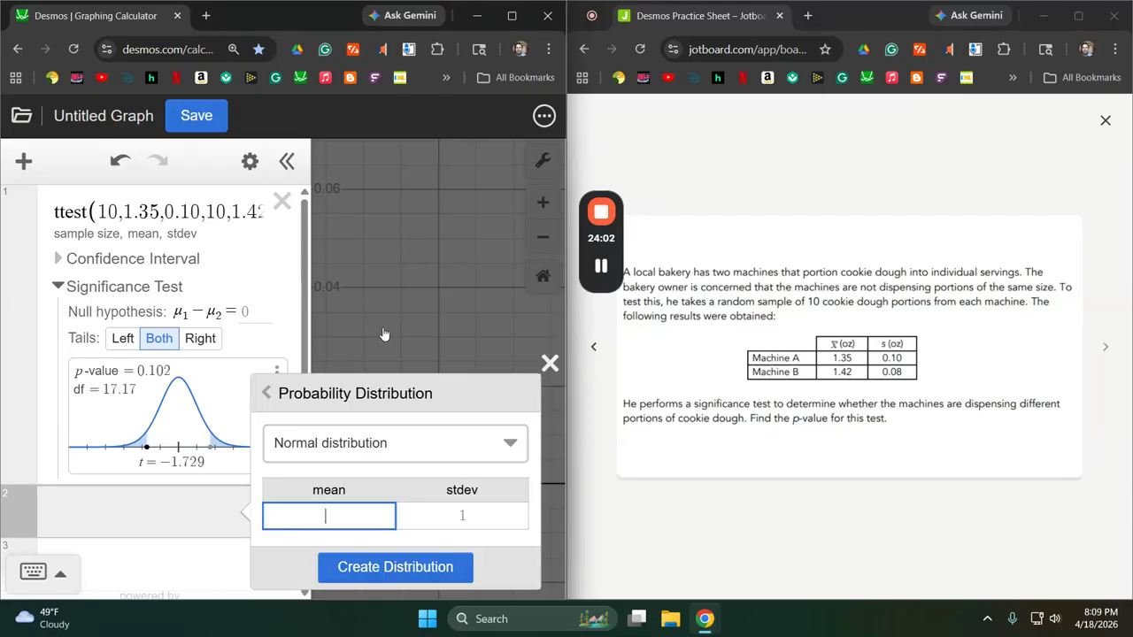
pyautogui.click(376, 441)
pyautogui.click(375, 508)
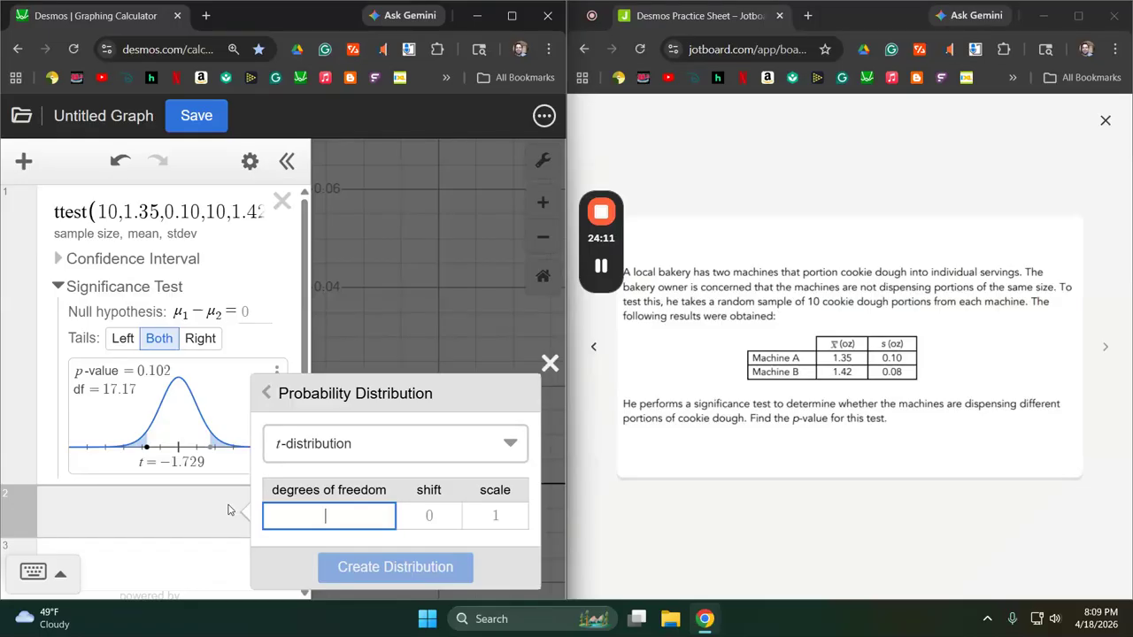
pyautogui.write('9')
pyautogui.click(399, 577)
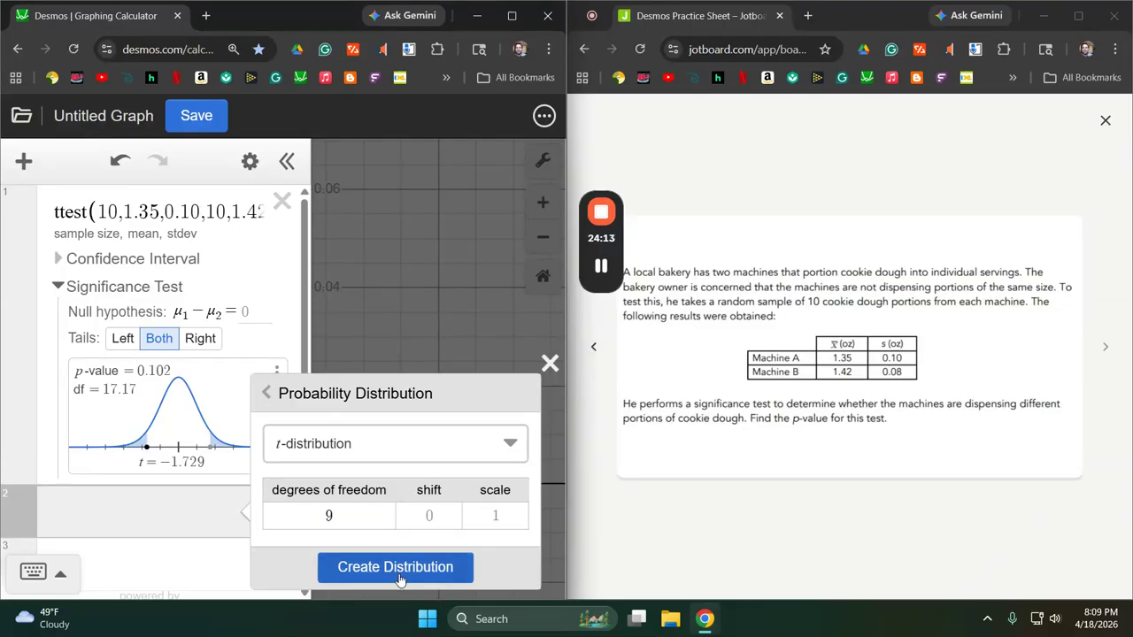
# Compute the t-distribution's outer cumulative probability for x ≤ −1.729 or x ≥ 1.729.
pyautogui.scroll(-1, 134, 478)
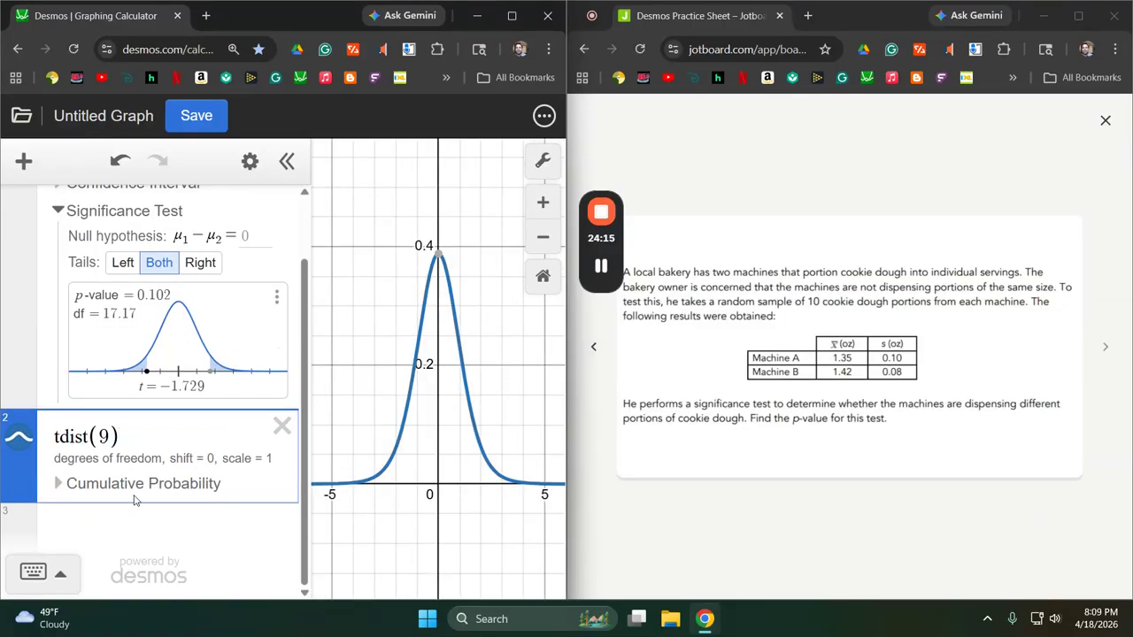
pyautogui.click(86, 483)
pyautogui.scroll(-1, 150, 478)
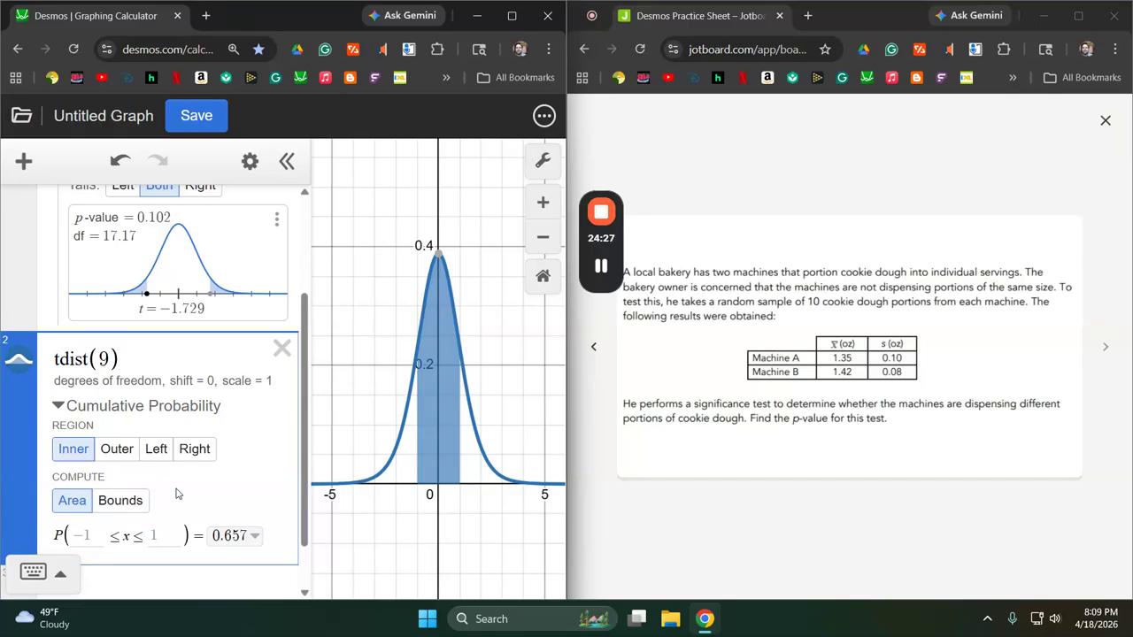
pyautogui.click(118, 450)
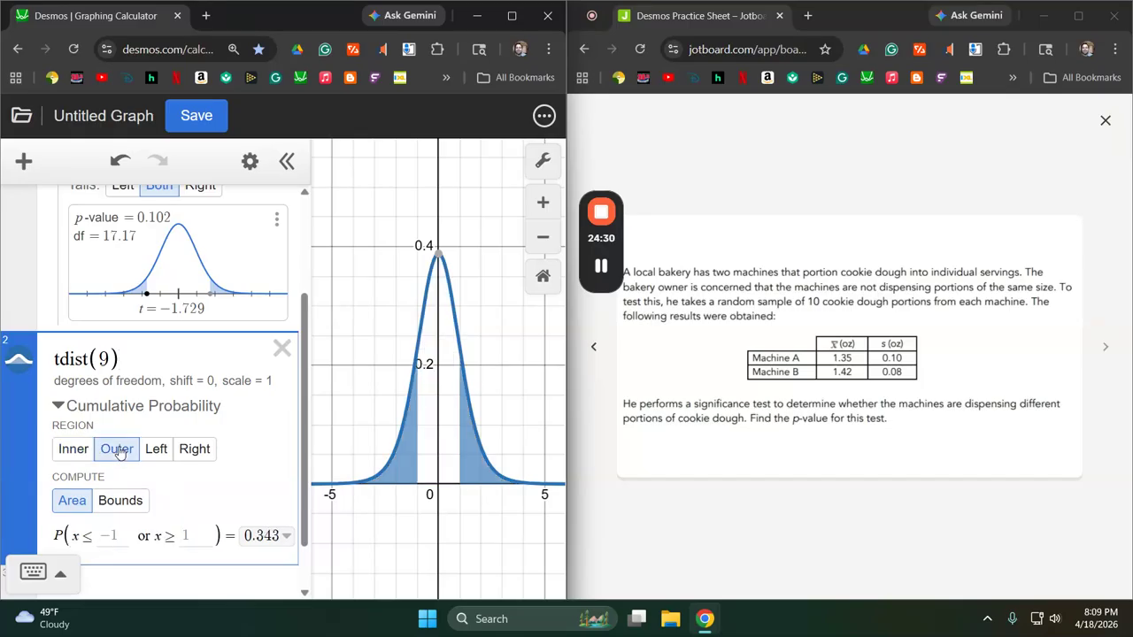
pyautogui.click(113, 538)
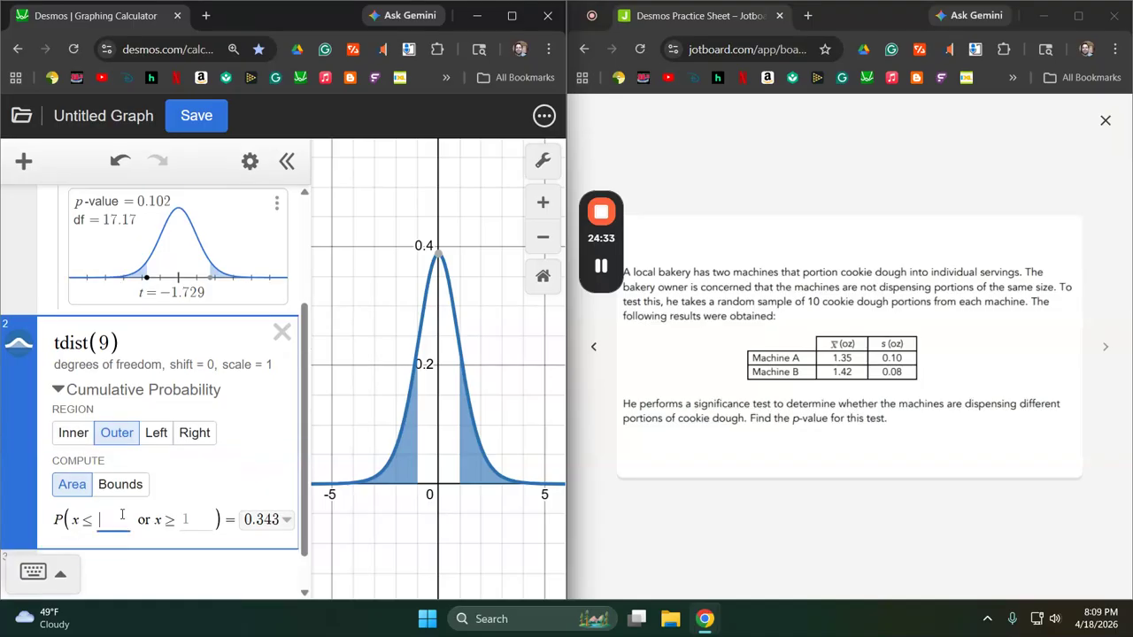
pyautogui.write('1.729')
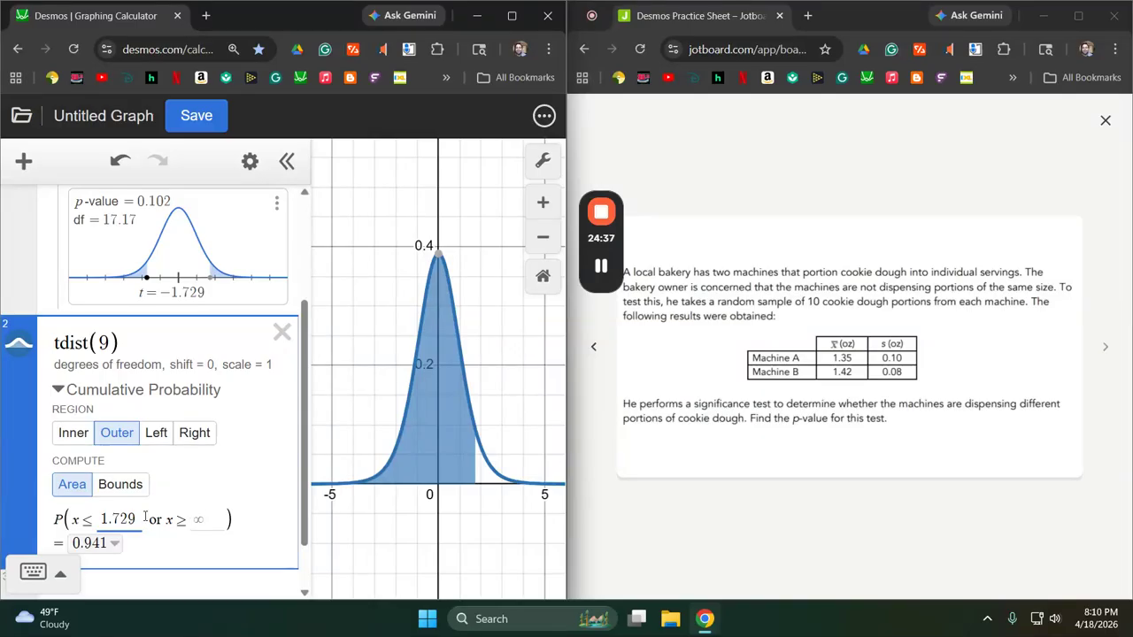
pyautogui.moveTo(137, 519); pyautogui.dragTo(100, 522)
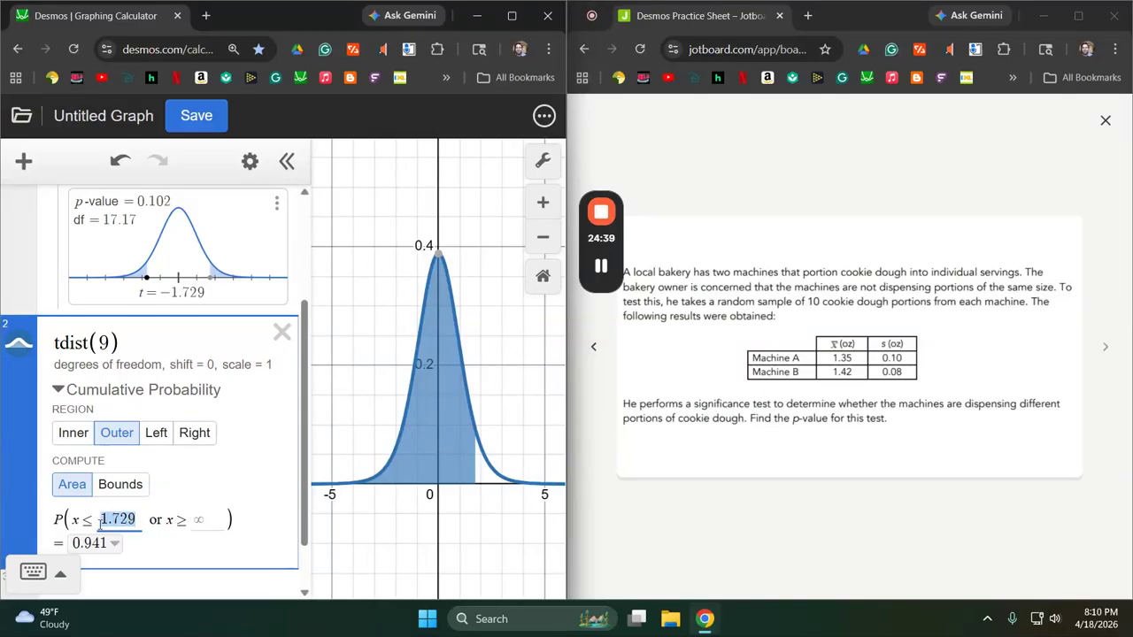
pyautogui.write('-1.729')
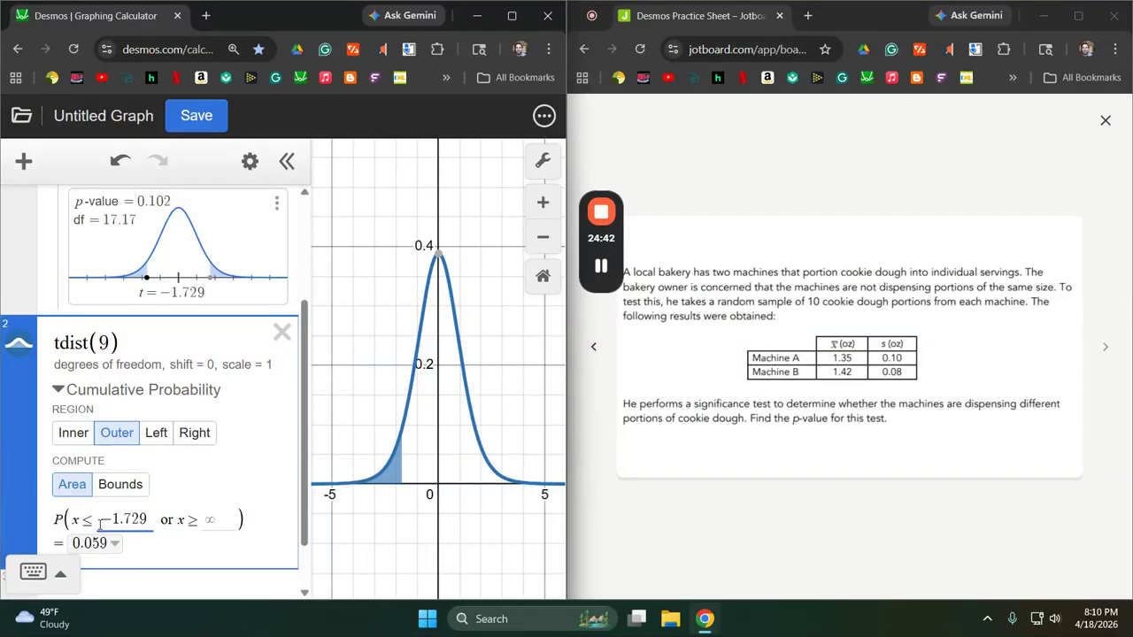
pyautogui.click(212, 520)
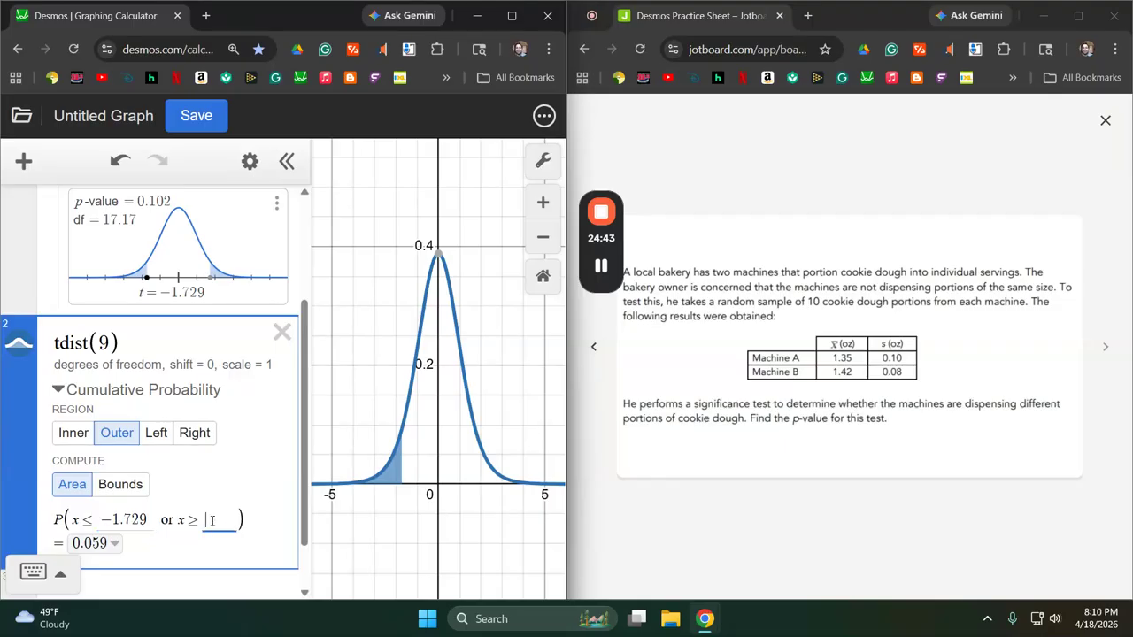
pyautogui.write('1.729')
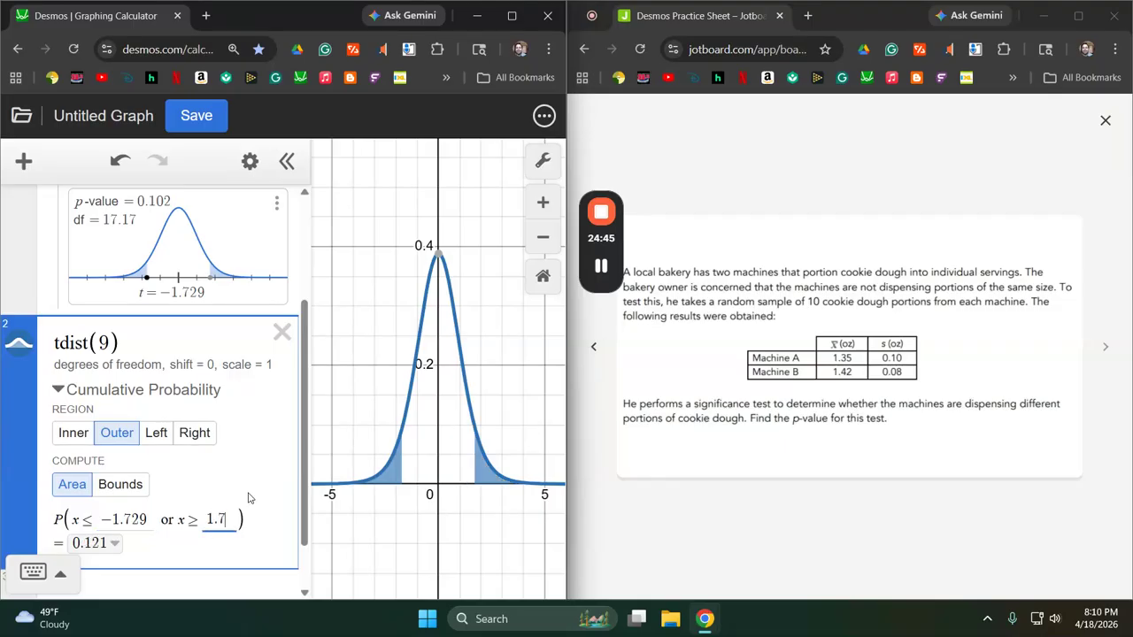